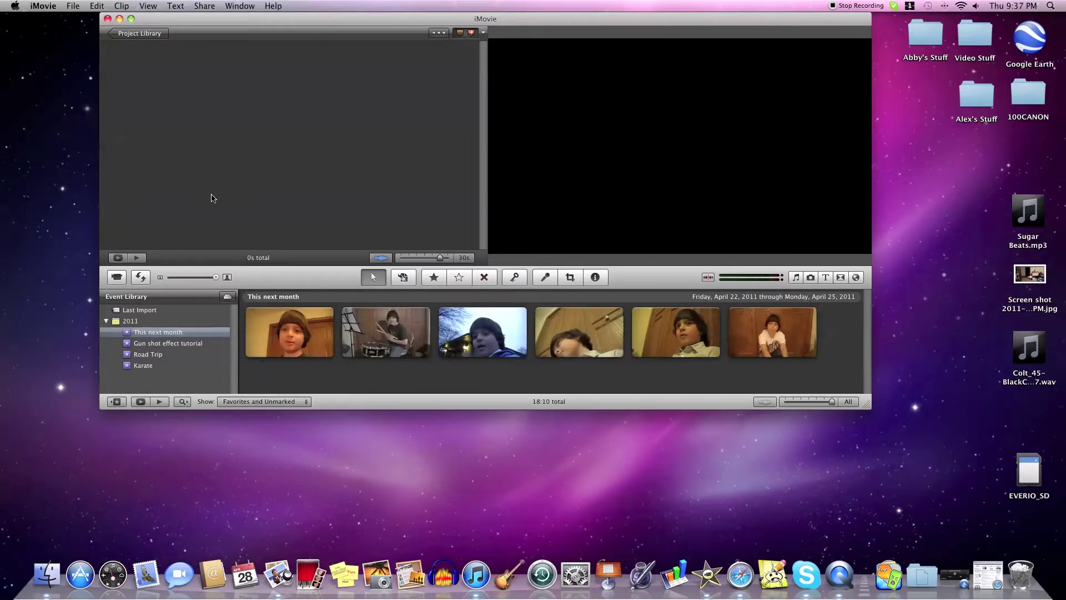
Show the Project Library and collapse the Other and Vlogs folders
{"action": "left_click", "coordinate": [146, 35]}
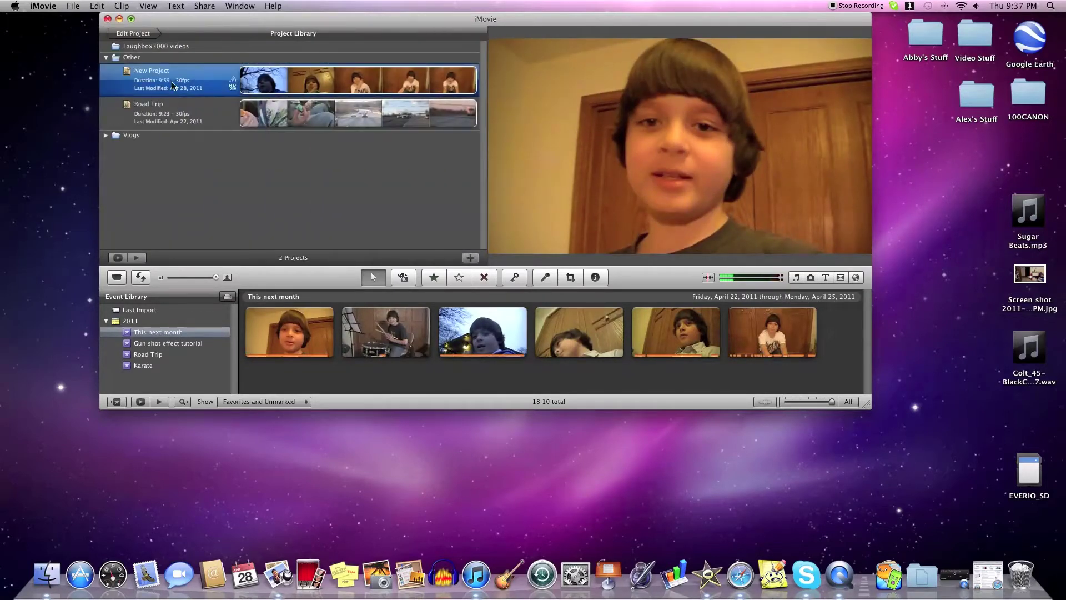
{"action": "left_click", "coordinate": [110, 58]}
{"action": "left_click", "coordinate": [105, 58]}
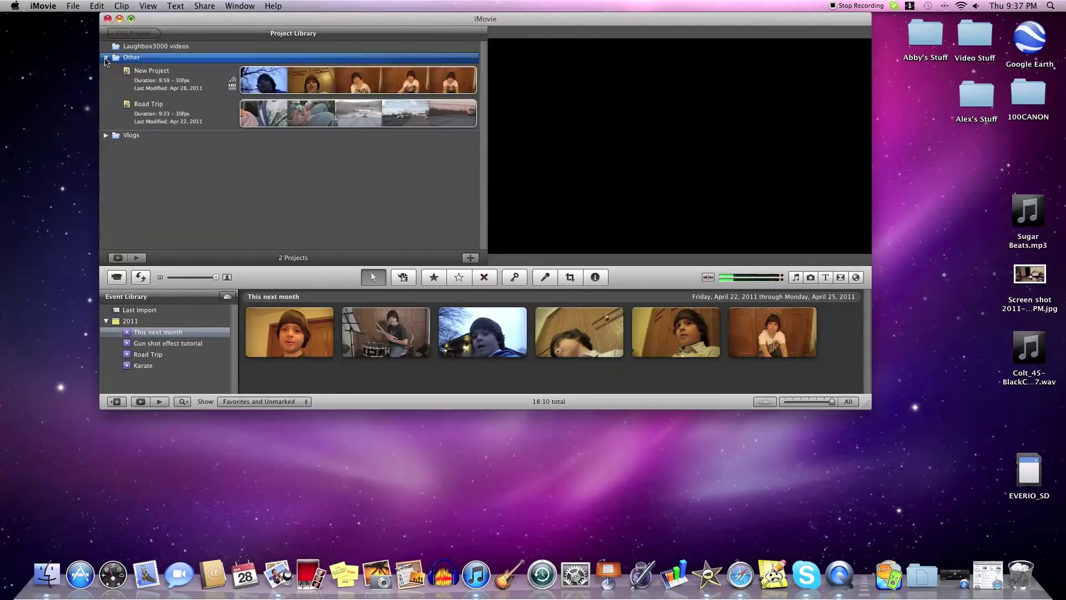
{"action": "left_click", "coordinate": [105, 58]}
{"action": "left_click", "coordinate": [105, 69]}
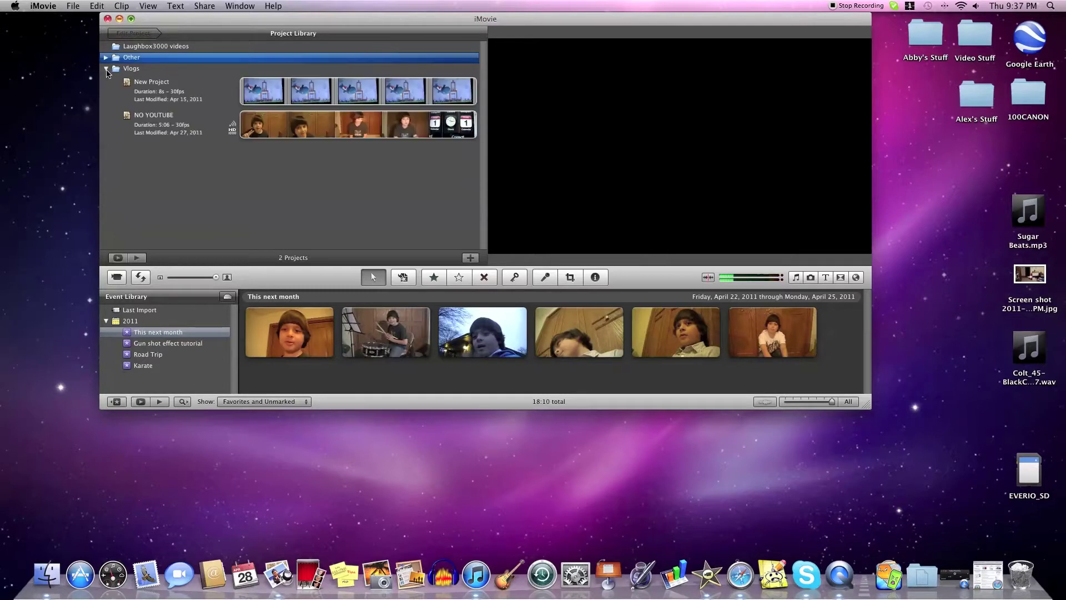
{"action": "left_click", "coordinate": [106, 69]}
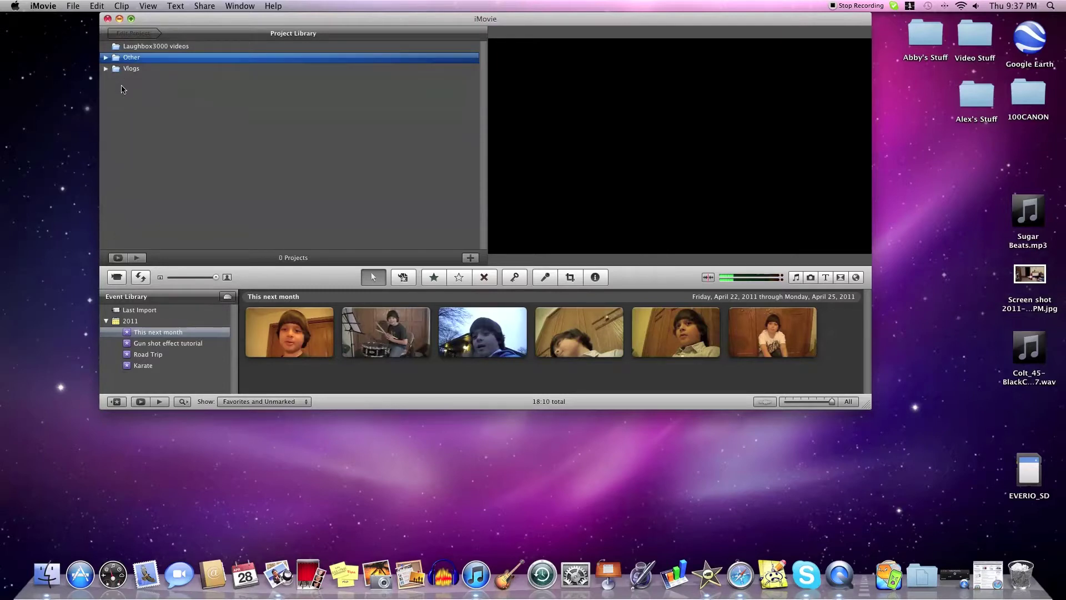
Create a project named "muzzle flash effect test" with no theme, widescreen 16:9, at 30 fps NTSC
{"action": "right_click", "coordinate": [178, 188]}
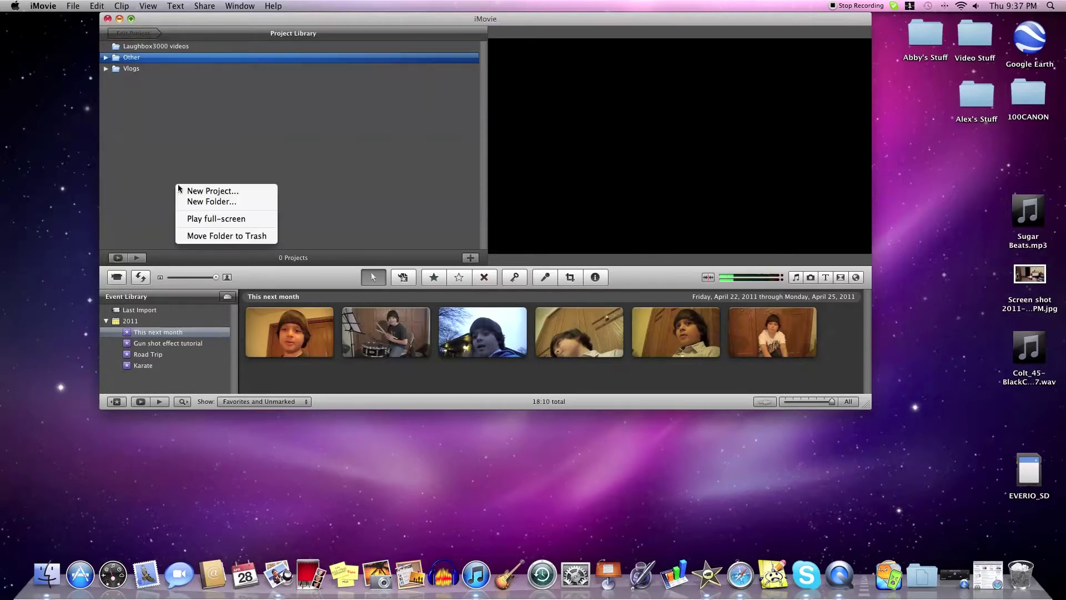
{"action": "left_click", "coordinate": [203, 190]}
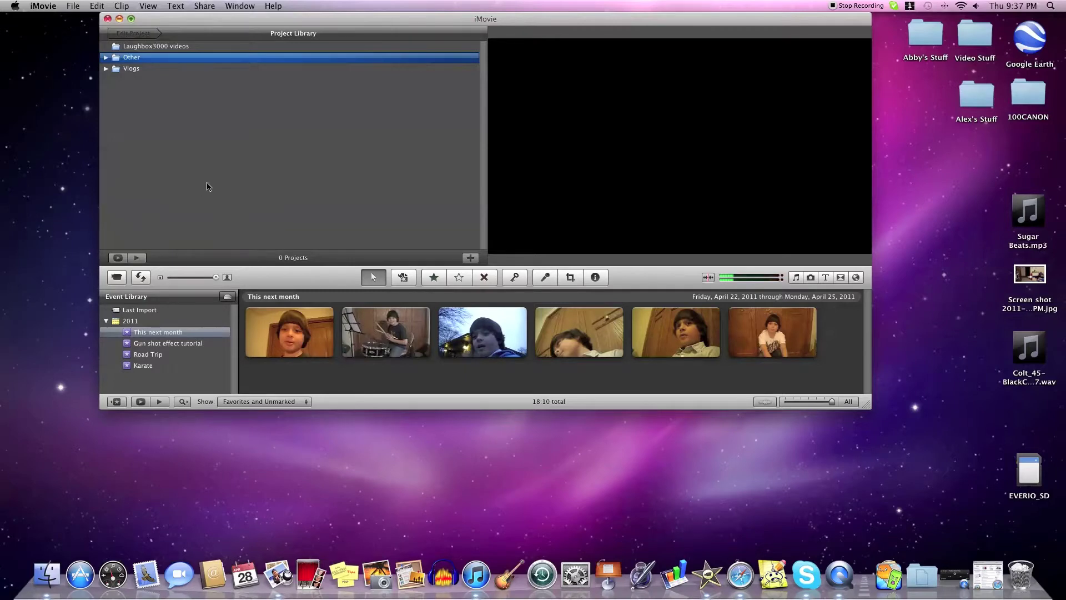
{"action": "key", "text": "BackSpace"}
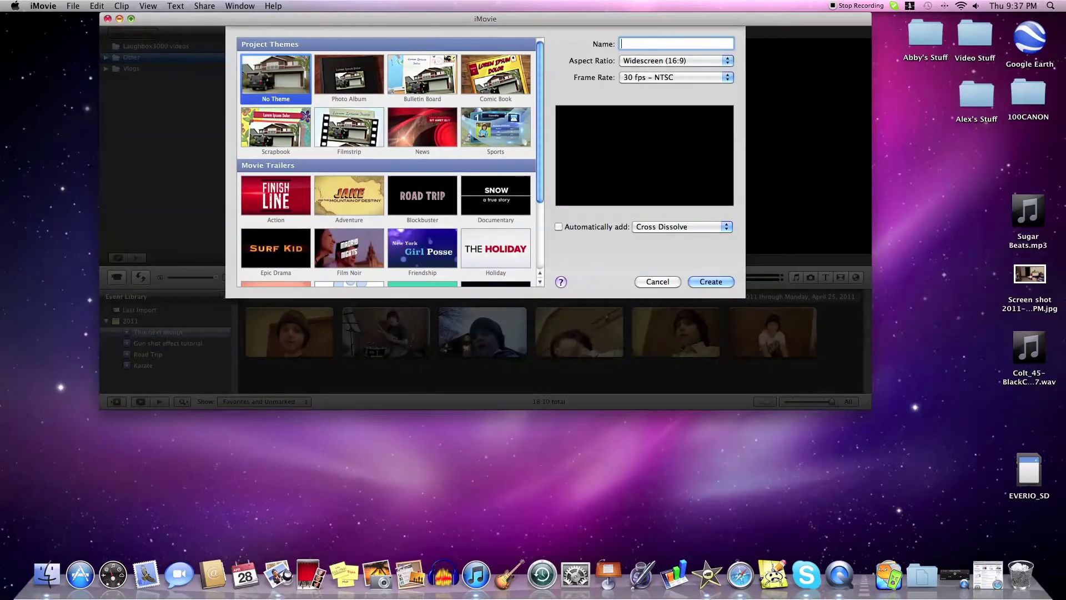
{"action": "type", "text": "muzzle"}
{"action": "left_click", "coordinate": [725, 284]}
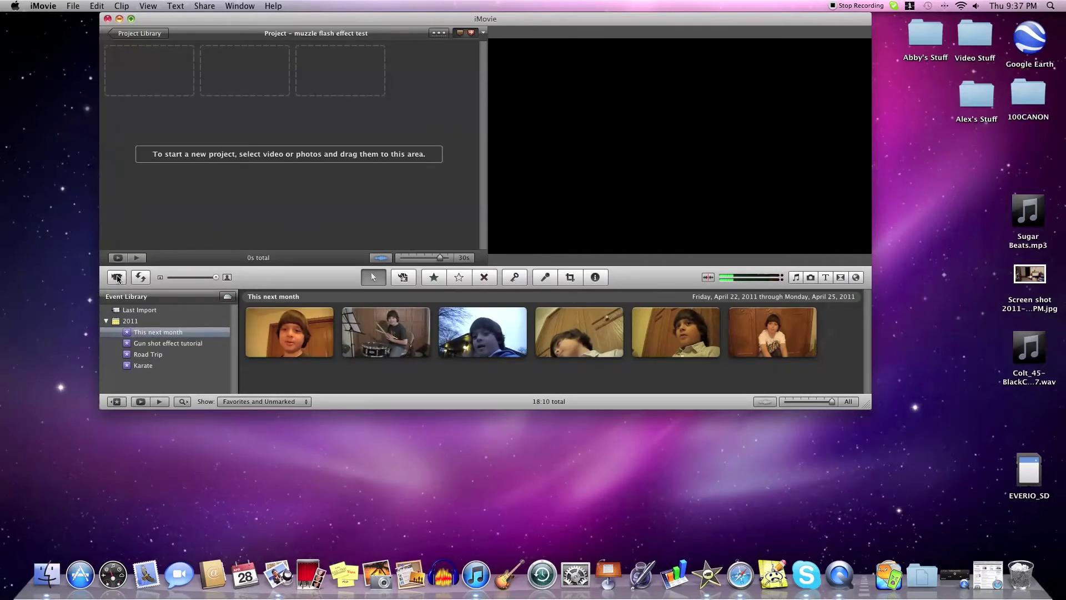
Eject the EVERIO_SD memory card from the desktop and close the camera import window
{"action": "left_click", "coordinate": [117, 278]}
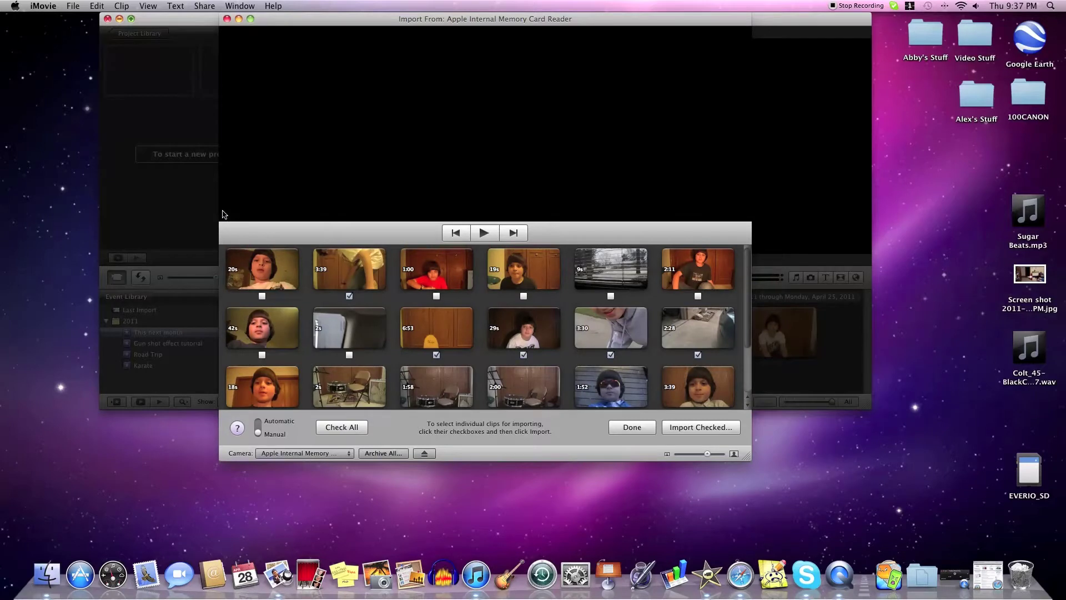
{"action": "right_click", "coordinate": [1031, 471]}
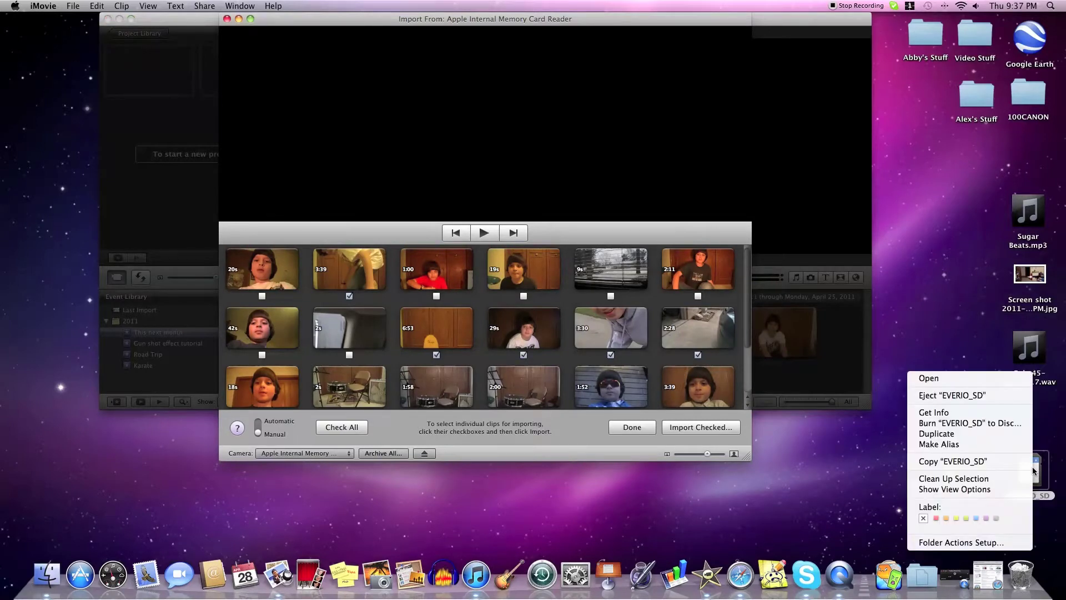
{"action": "left_click", "coordinate": [970, 397]}
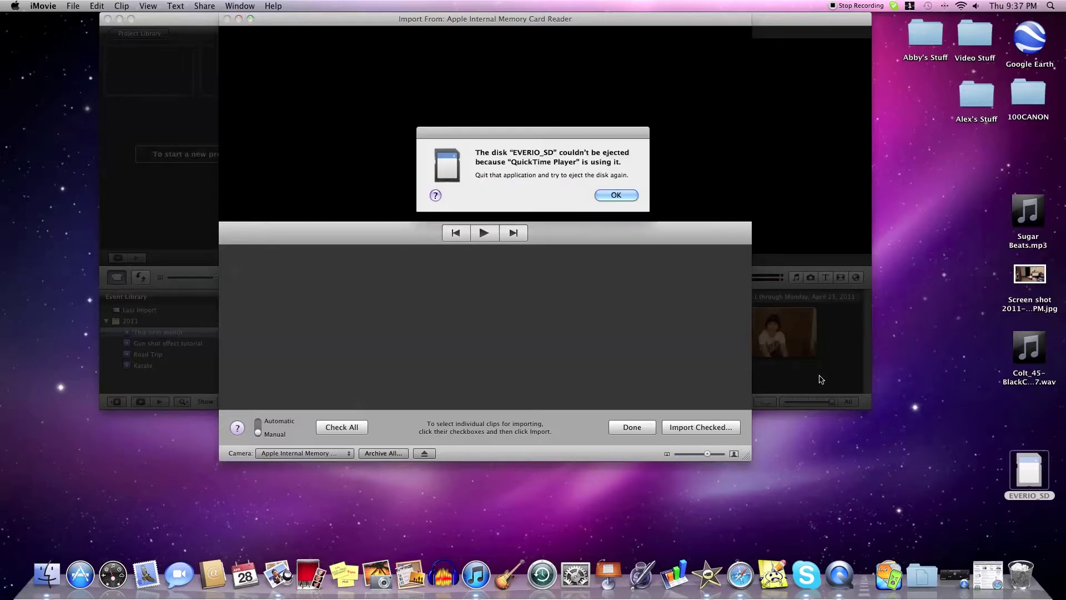
{"action": "left_click", "coordinate": [617, 196]}
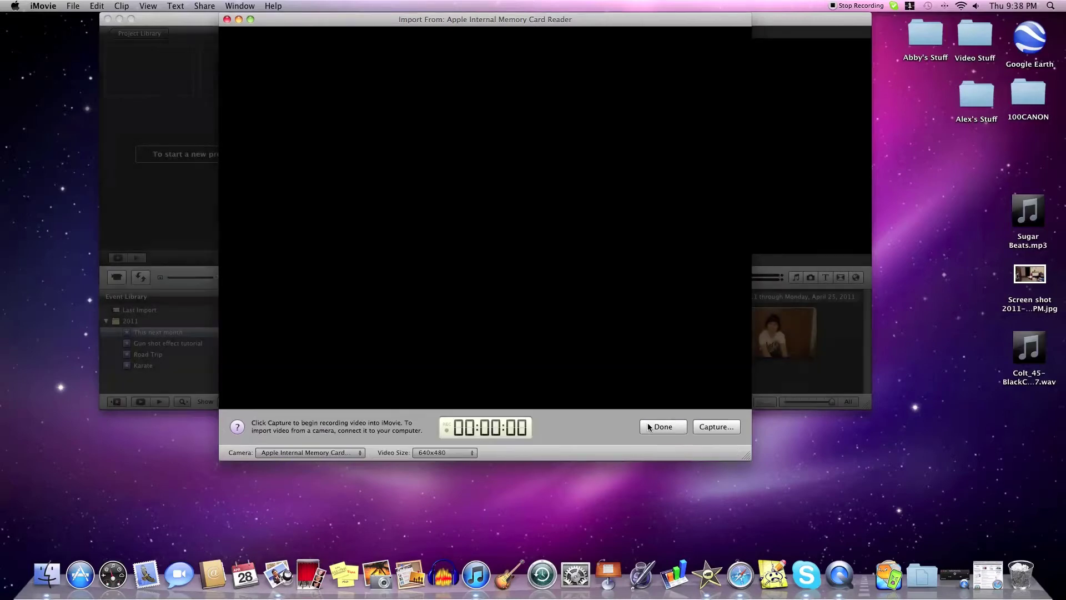
{"action": "left_click", "coordinate": [649, 426]}
{"action": "left_click", "coordinate": [611, 218]}
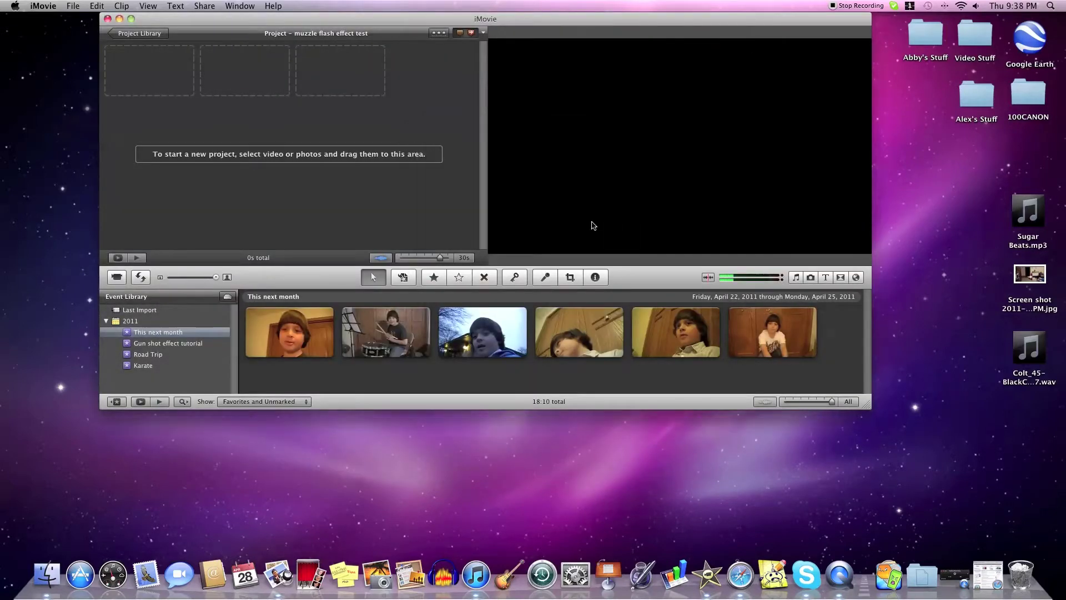
Record a clip of about 9 seconds from the Built-in iSight camera into a new event named New Event 4-28-11
{"action": "key", "text": "super+i"}
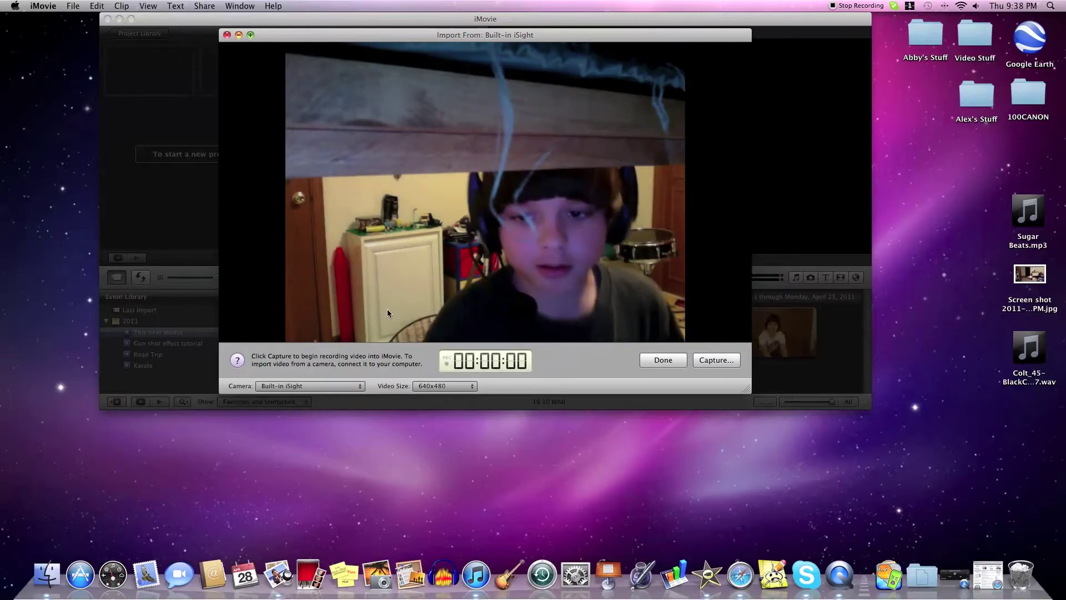
{"action": "left_click", "coordinate": [663, 360]}
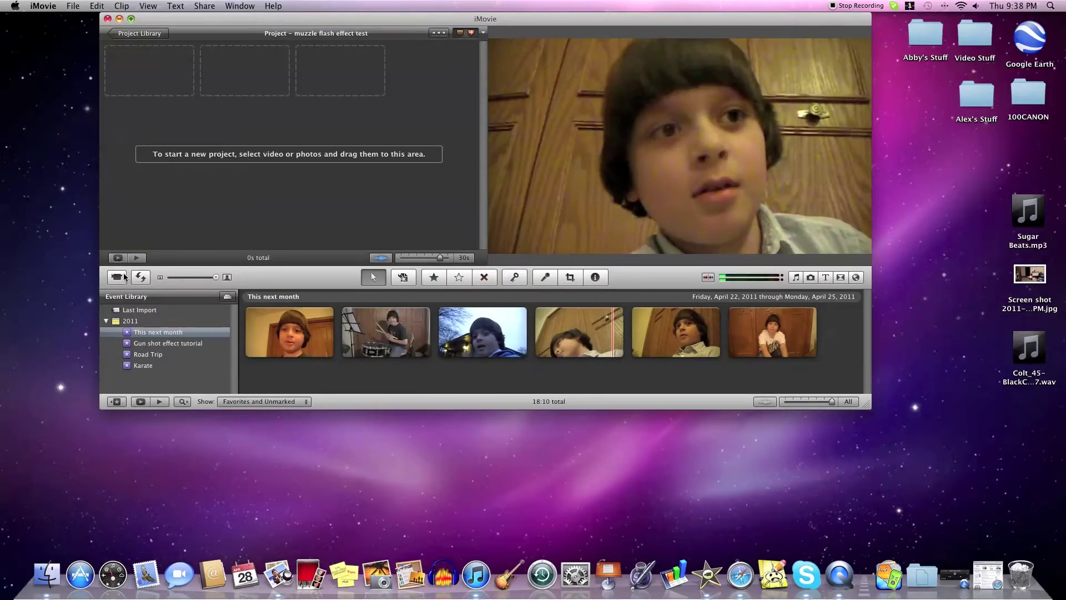
{"action": "left_click", "coordinate": [123, 277]}
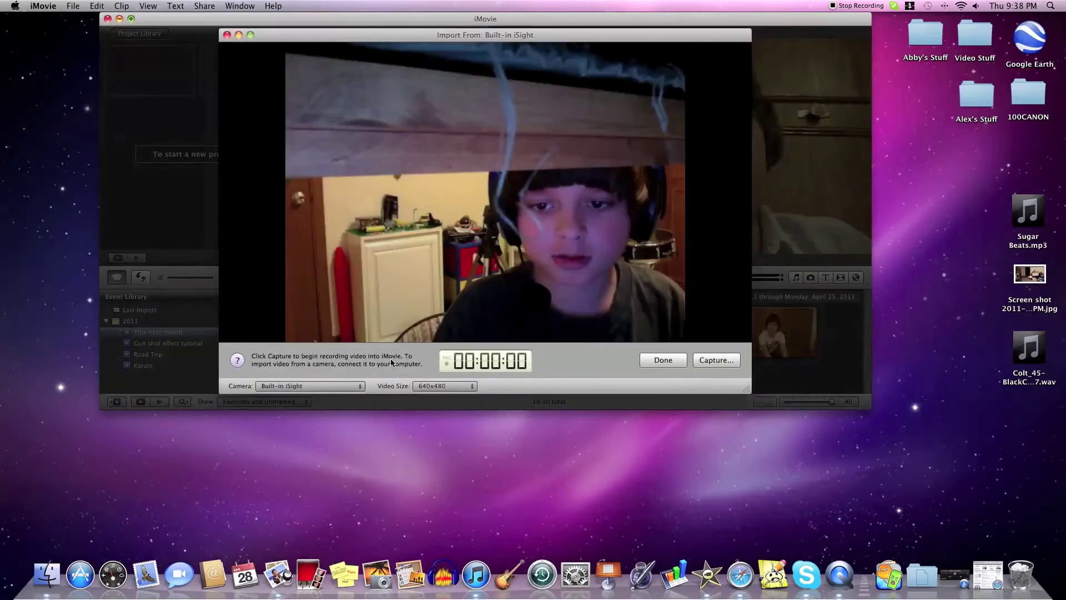
{"action": "left_click", "coordinate": [722, 361]}
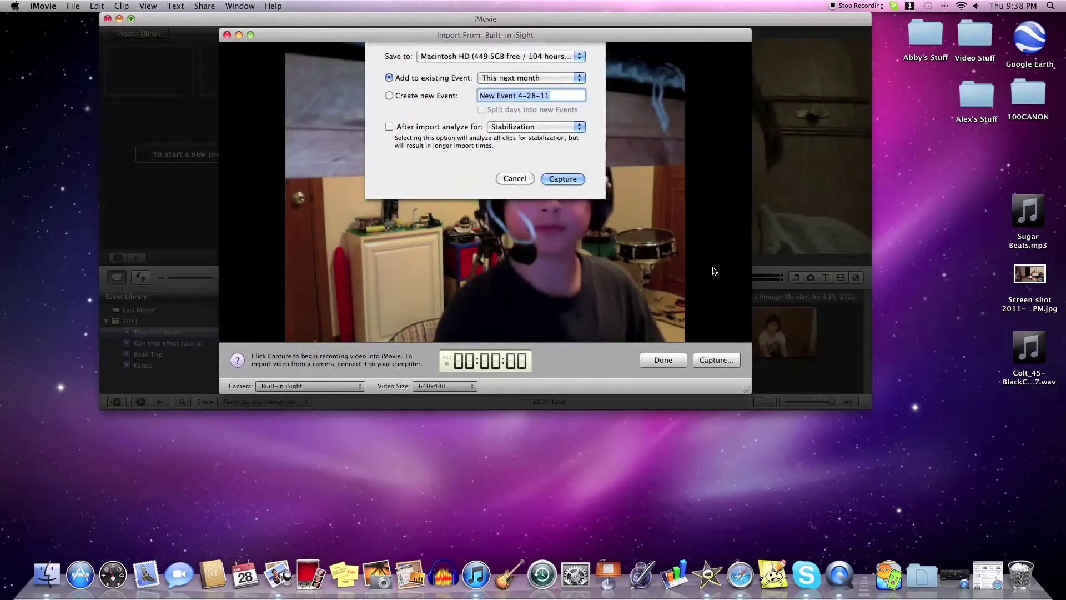
{"action": "left_click", "coordinate": [389, 96]}
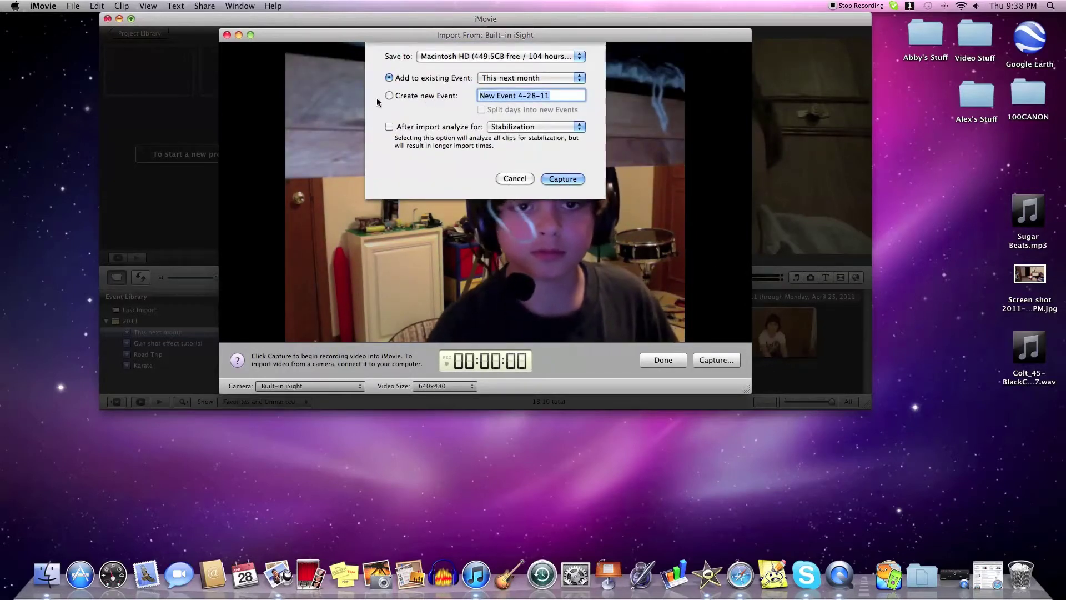
{"action": "left_click", "coordinate": [563, 178]}
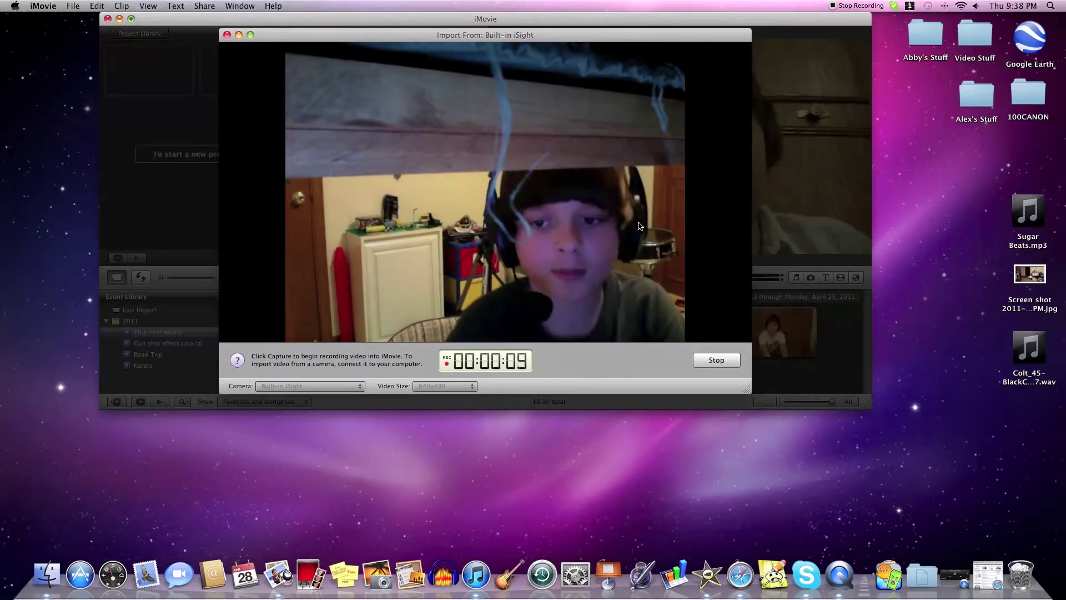
{"action": "left_click", "coordinate": [696, 363]}
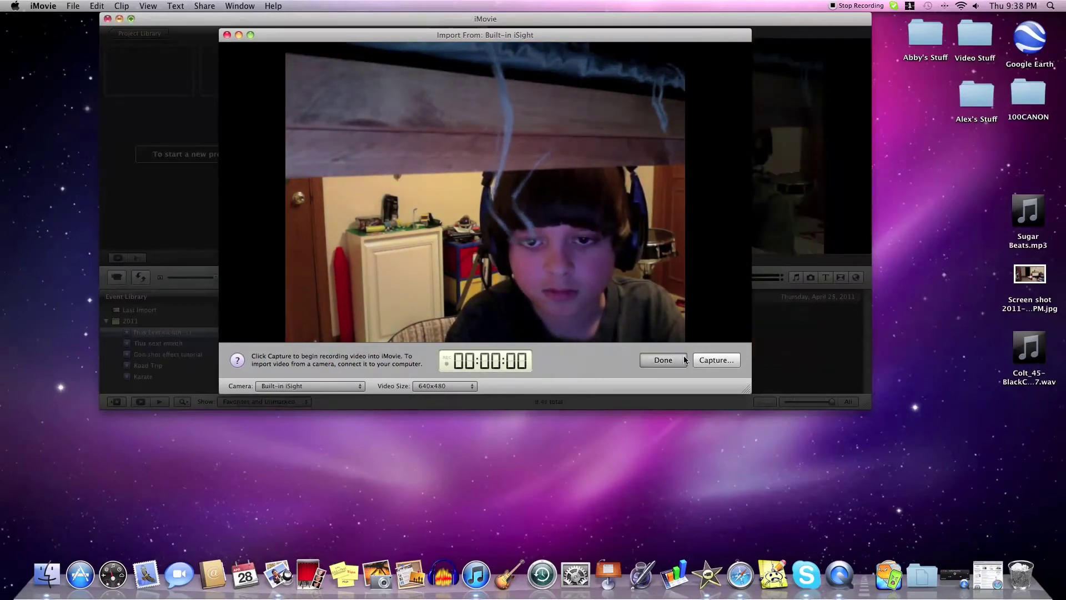
{"action": "left_click", "coordinate": [664, 359]}
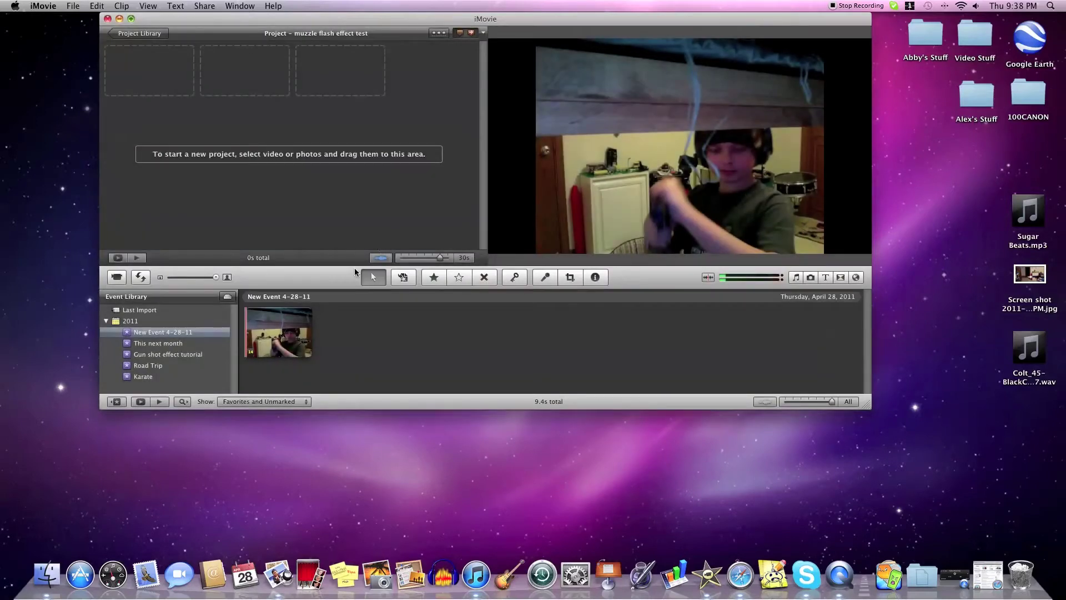
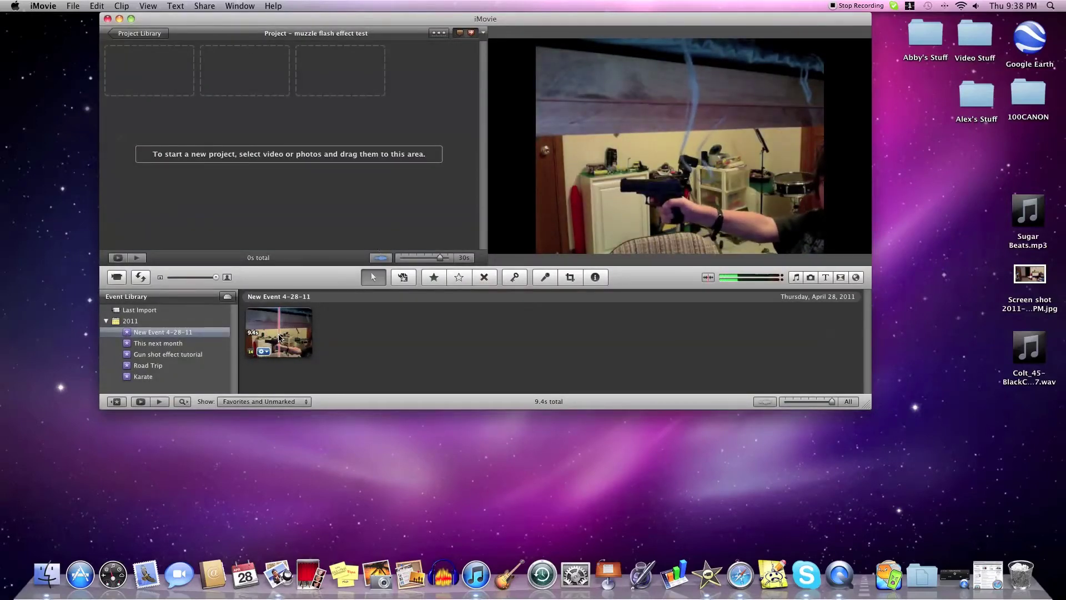
Add a section of about 2.2 seconds from the New Event 4-28-11 clip to the muzzle flash project
{"action": "left_click_drag", "start_coordinate": [277, 337], "coordinate": [279, 122]}
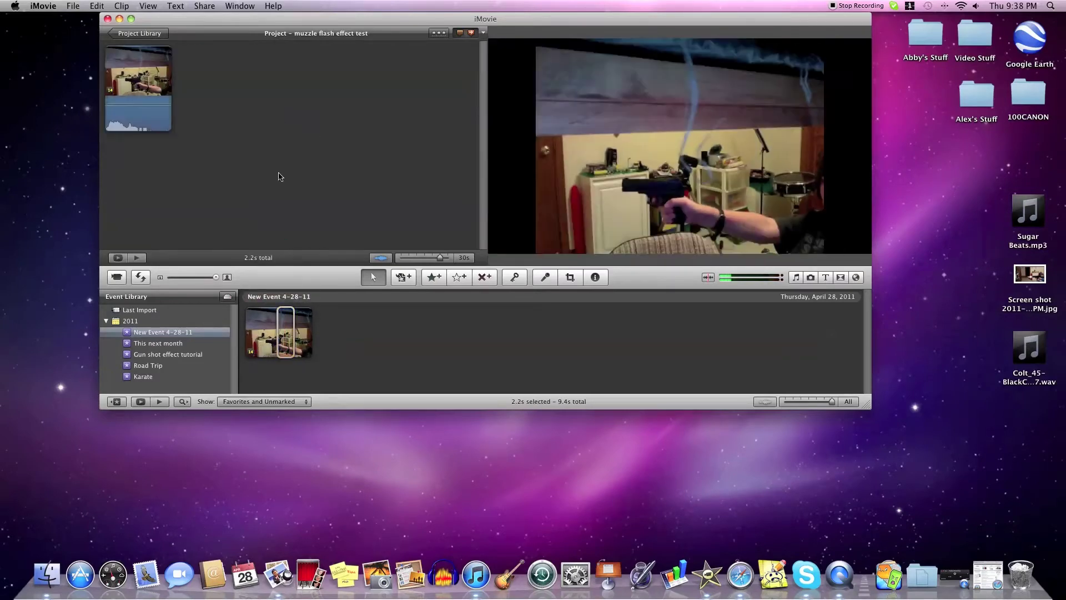
{"action": "right_click", "coordinate": [119, 77]}
{"action": "left_click", "coordinate": [120, 77]}
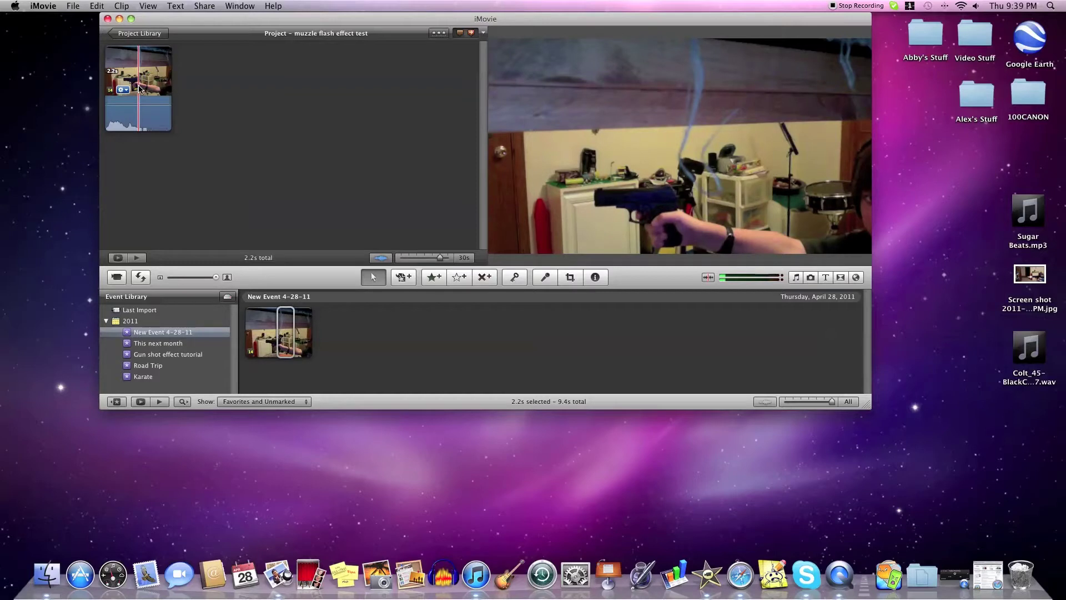
Turn Show Advanced Tools off and back on in the general preferences, and close the preferences
{"action": "left_click", "coordinate": [42, 7]}
{"action": "left_click", "coordinate": [62, 36]}
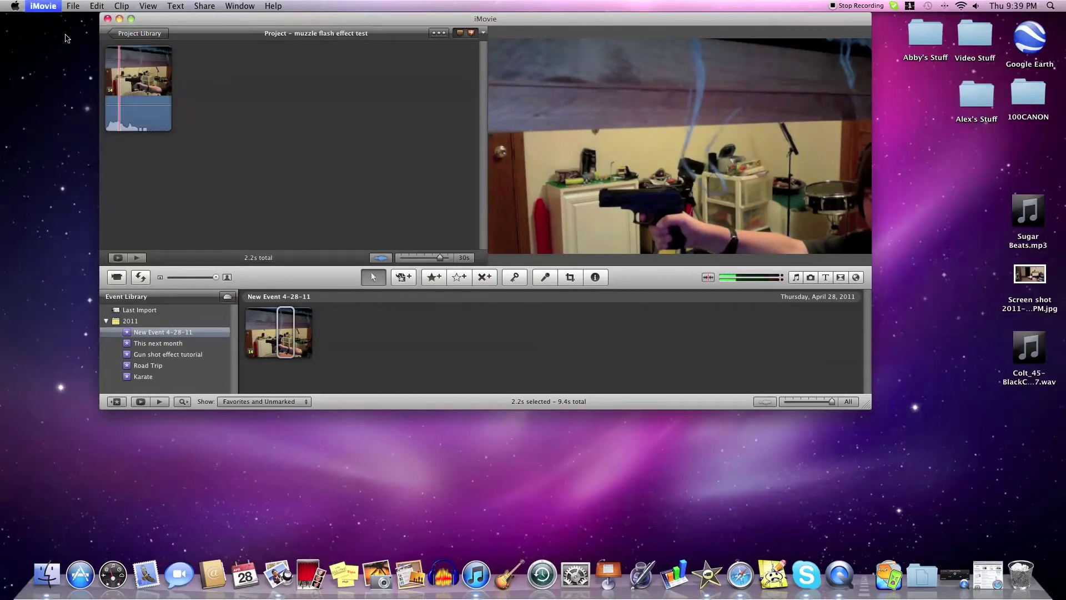
{"action": "left_click", "coordinate": [586, 68]}
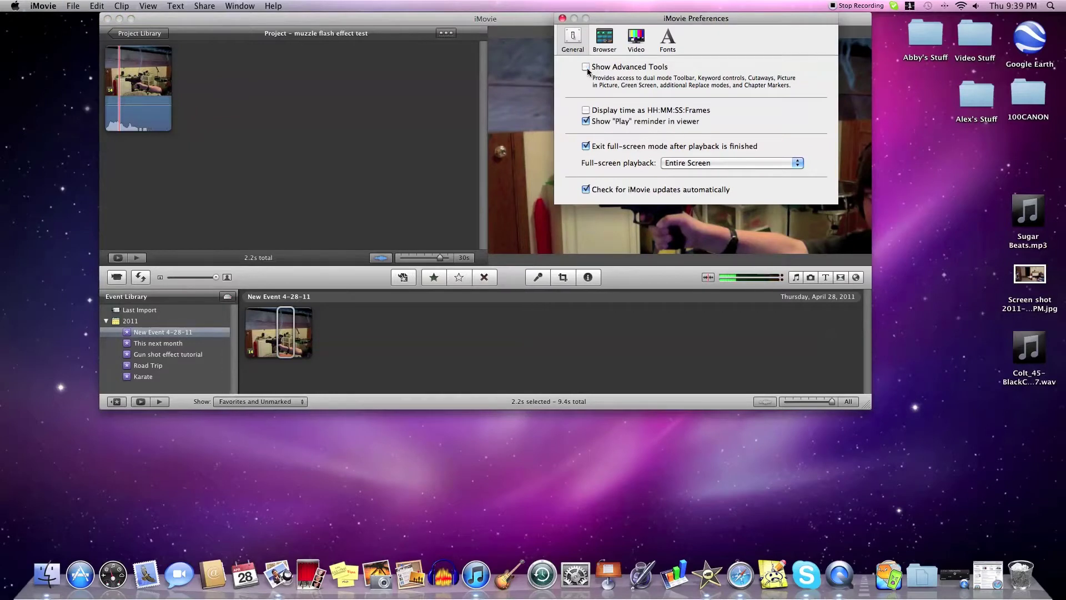
{"action": "left_click", "coordinate": [587, 67]}
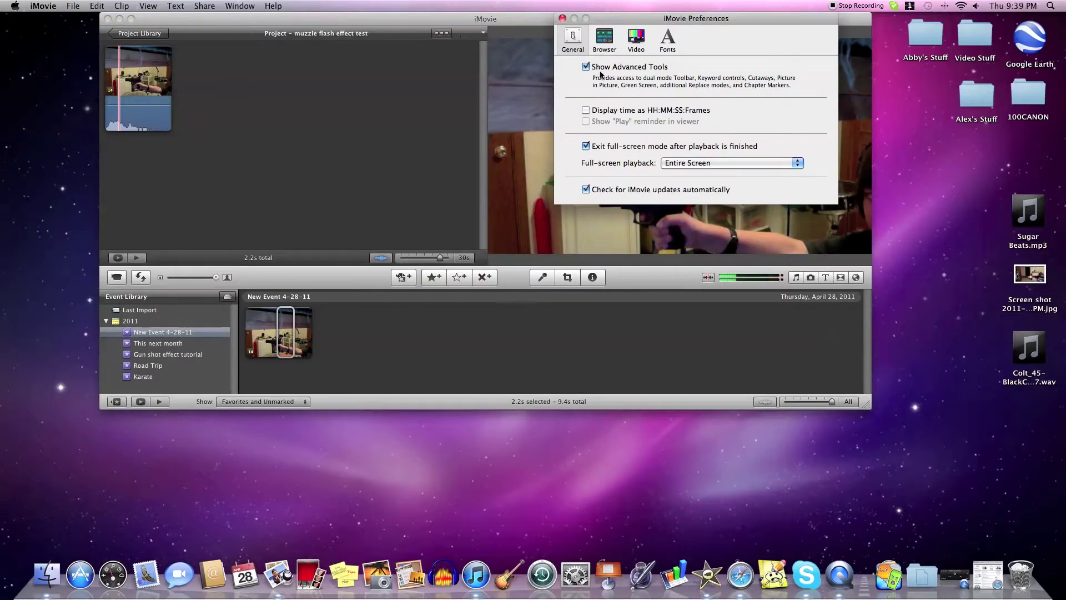
{"action": "left_click", "coordinate": [562, 18]}
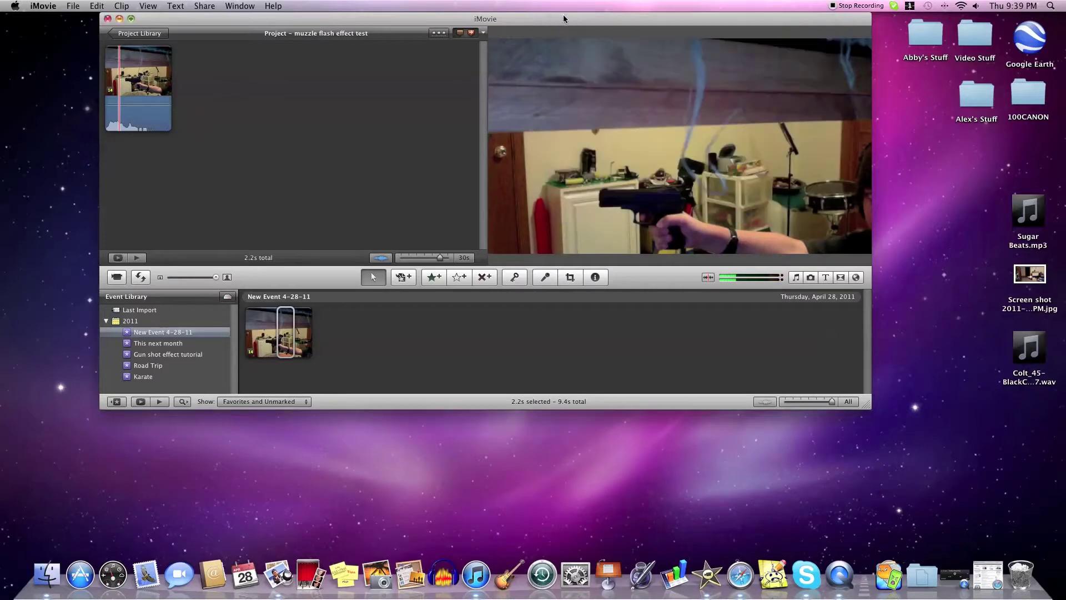
Add a freeze frame midway through the project clip and try to move it out onto the desktop
{"action": "right_click", "coordinate": [139, 81]}
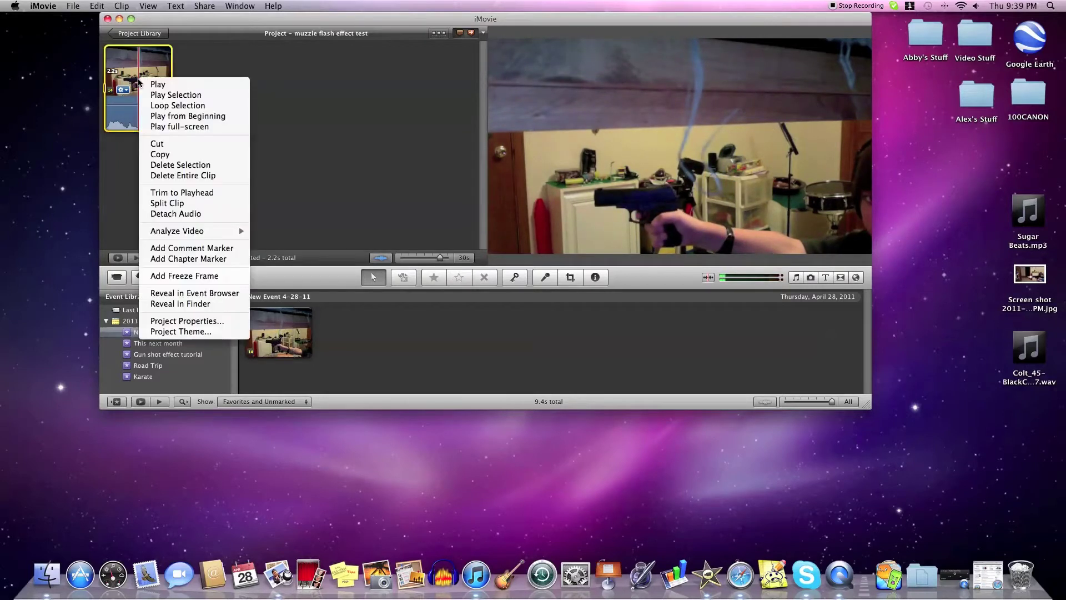
{"action": "left_click", "coordinate": [196, 278]}
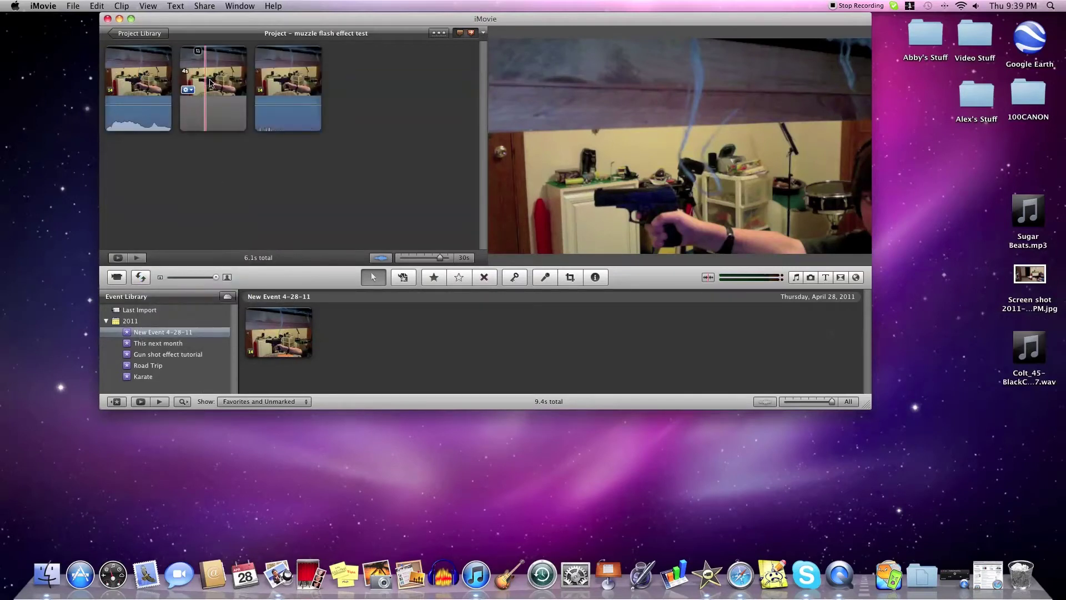
{"action": "left_click_drag", "start_coordinate": [212, 75], "coordinate": [253, 502]}
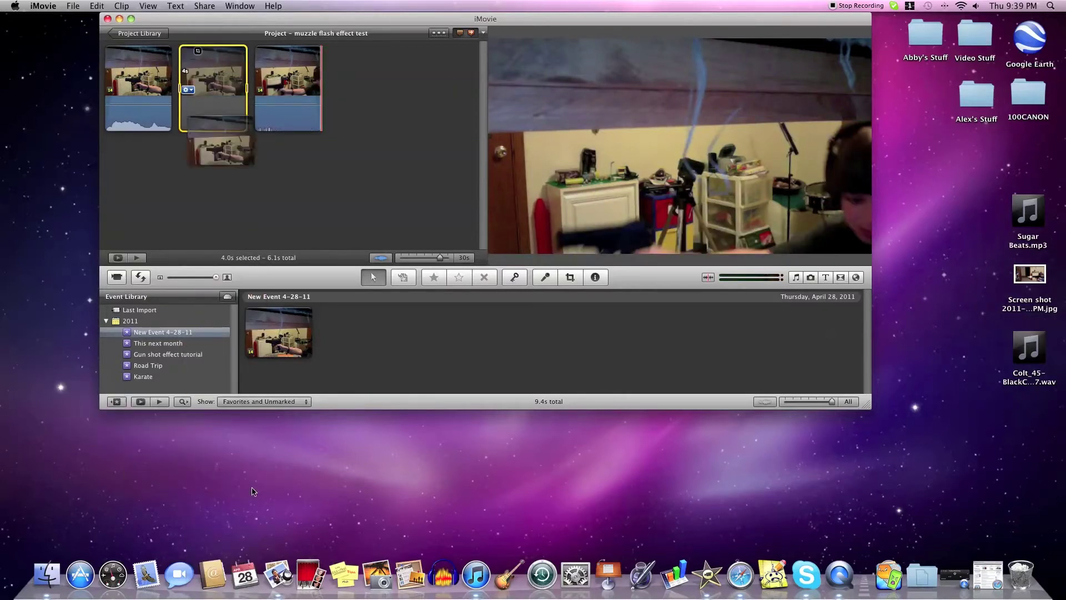
Display the project full screen to take a screenshot of the freeze frame, and return to the editor
{"action": "left_click", "coordinate": [118, 258]}
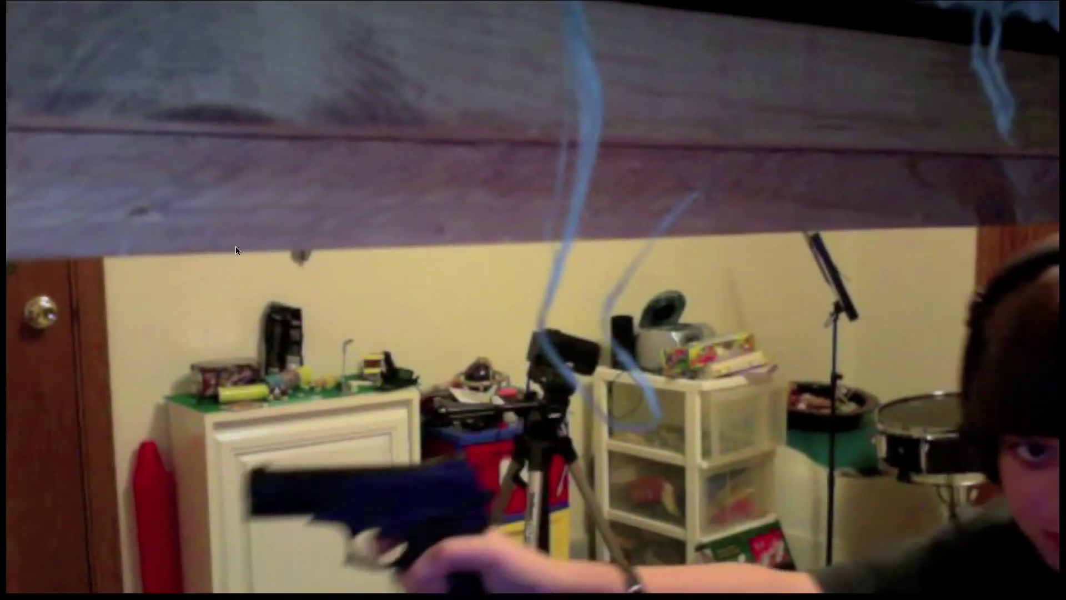
{"action": "mouse_move", "coordinate": [864, 517]}
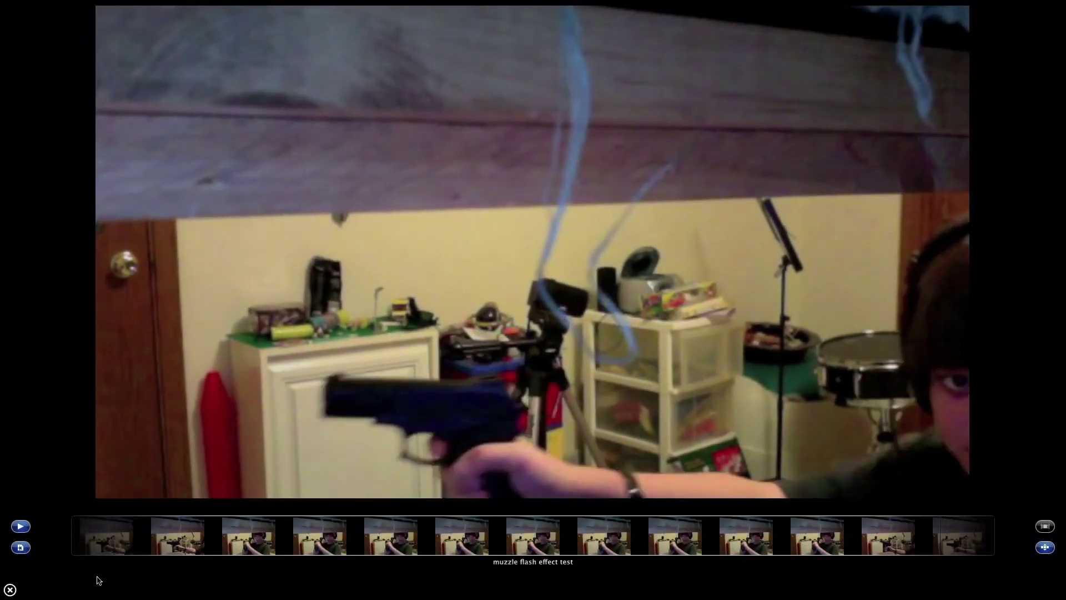
{"action": "left_click", "coordinate": [9, 590]}
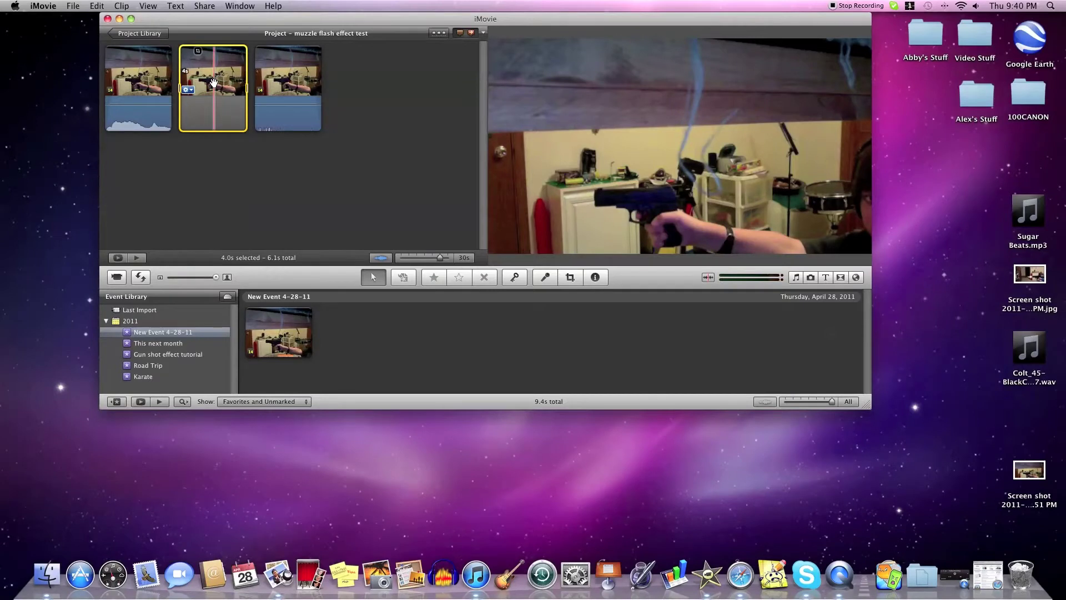
Delete the freeze frame from the muzzle flash project
{"action": "right_click", "coordinate": [214, 81]}
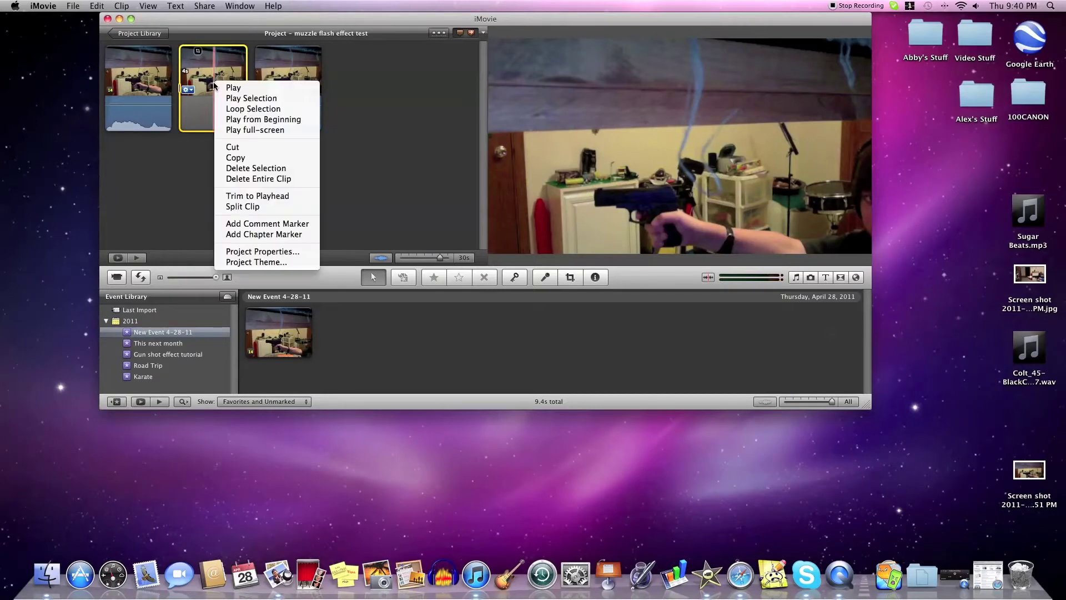
{"action": "left_click", "coordinate": [257, 172]}
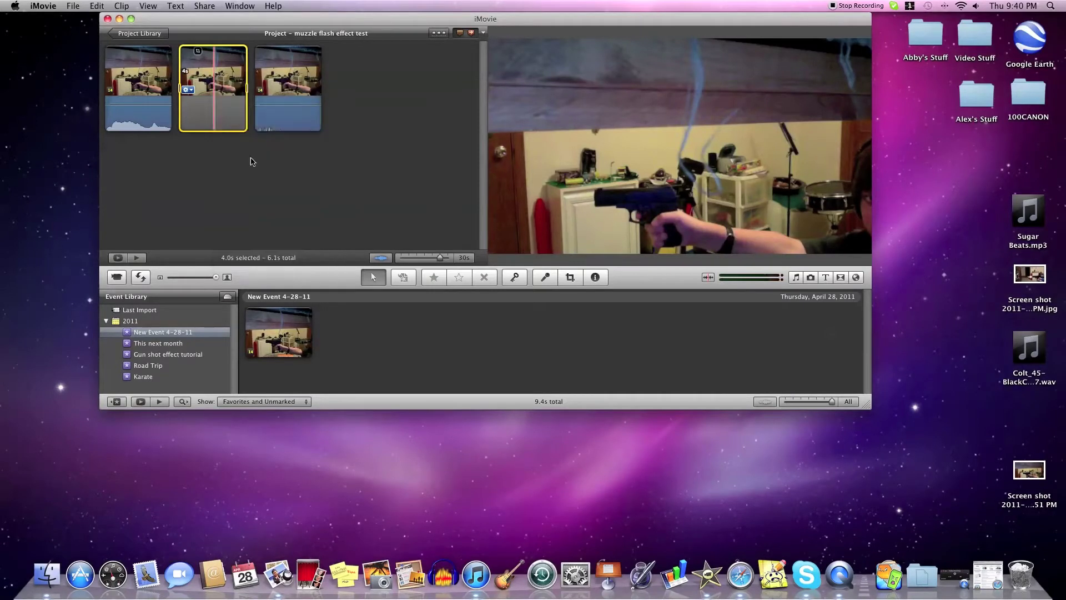
Open the freeze frame screenshot from the desktop in Preview to check it, and close it again
{"action": "left_click_drag", "start_coordinate": [1029, 479], "coordinate": [1003, 440]}
{"action": "double_click", "coordinate": [1003, 436]}
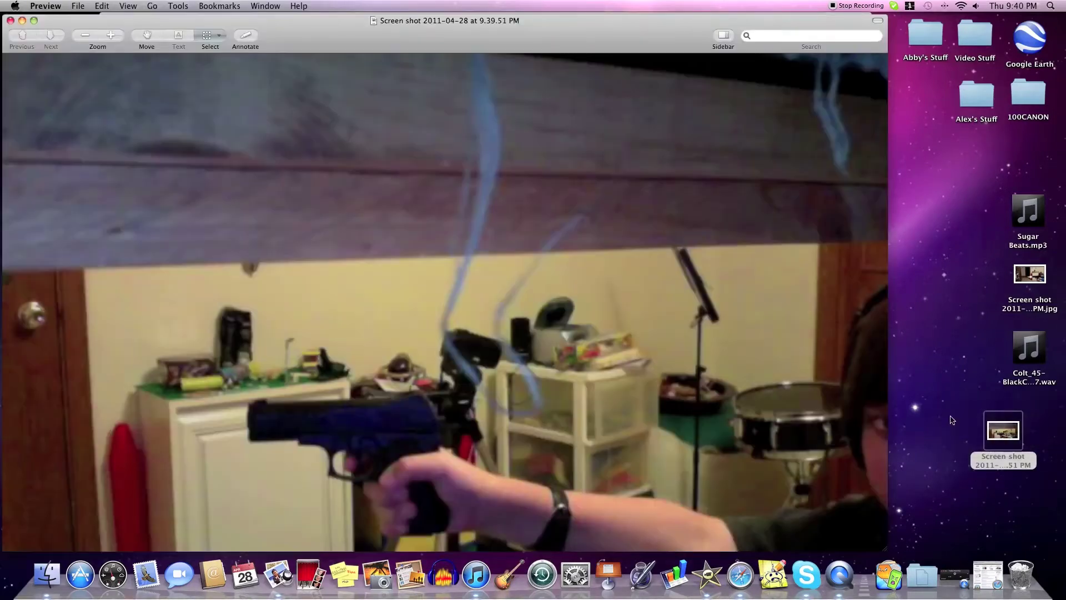
{"action": "left_click", "coordinate": [11, 21]}
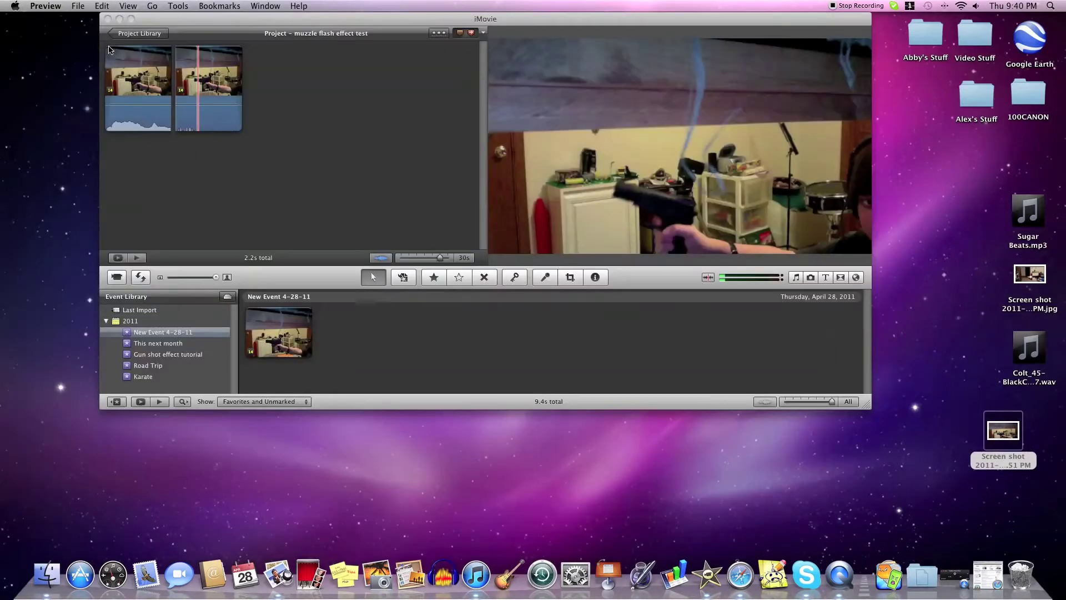
Hide iMovie, switch to the Safari window and search Google Images for "muzzle flash"
{"action": "left_click", "coordinate": [428, 243]}
{"action": "key", "text": "super+h"}
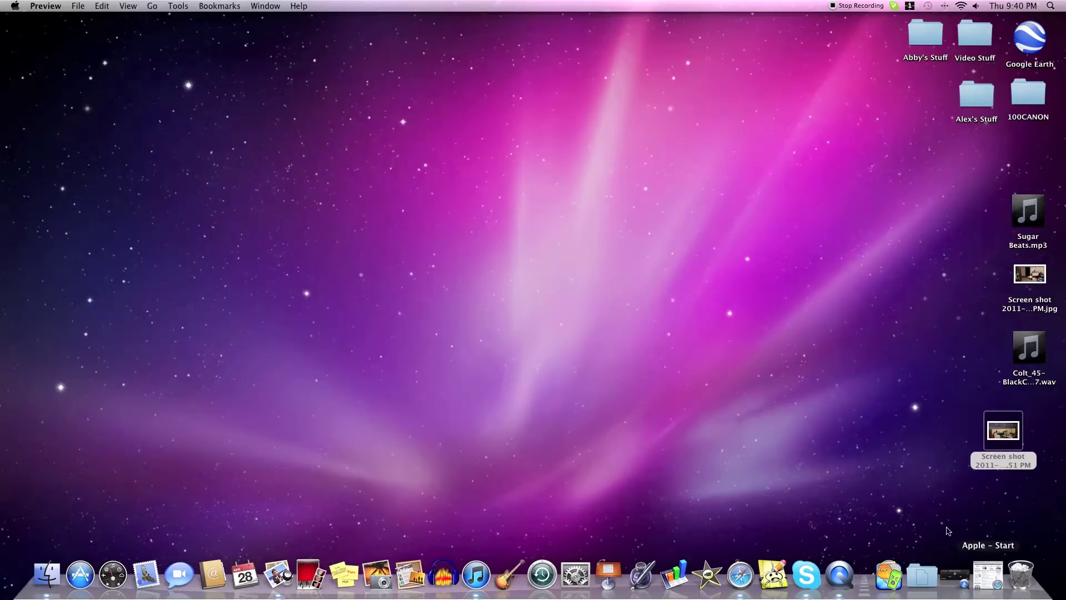
{"action": "left_click", "coordinate": [986, 578]}
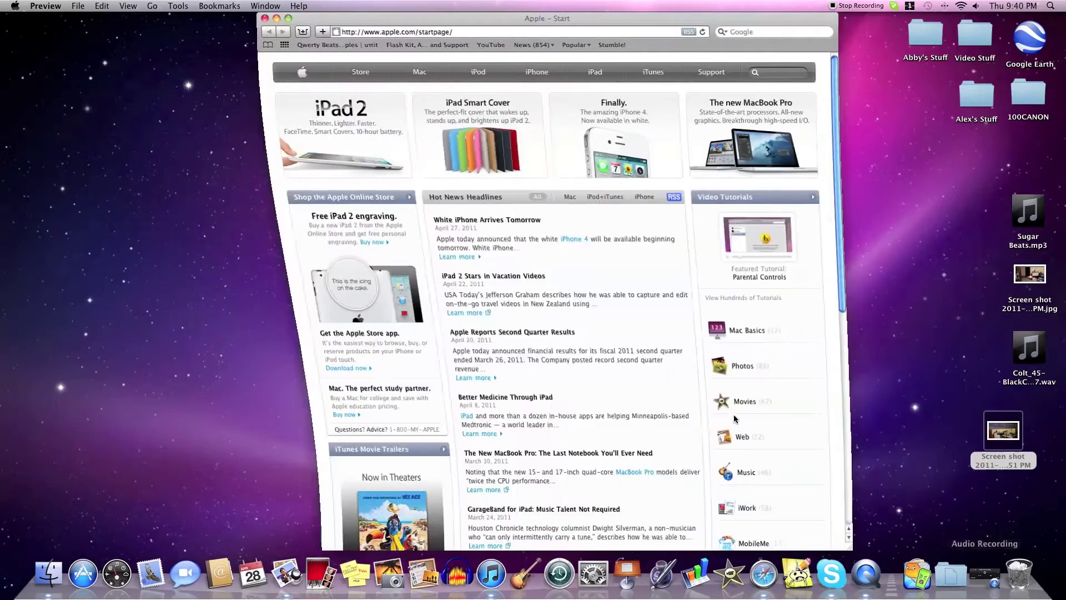
{"action": "left_click", "coordinate": [760, 30]}
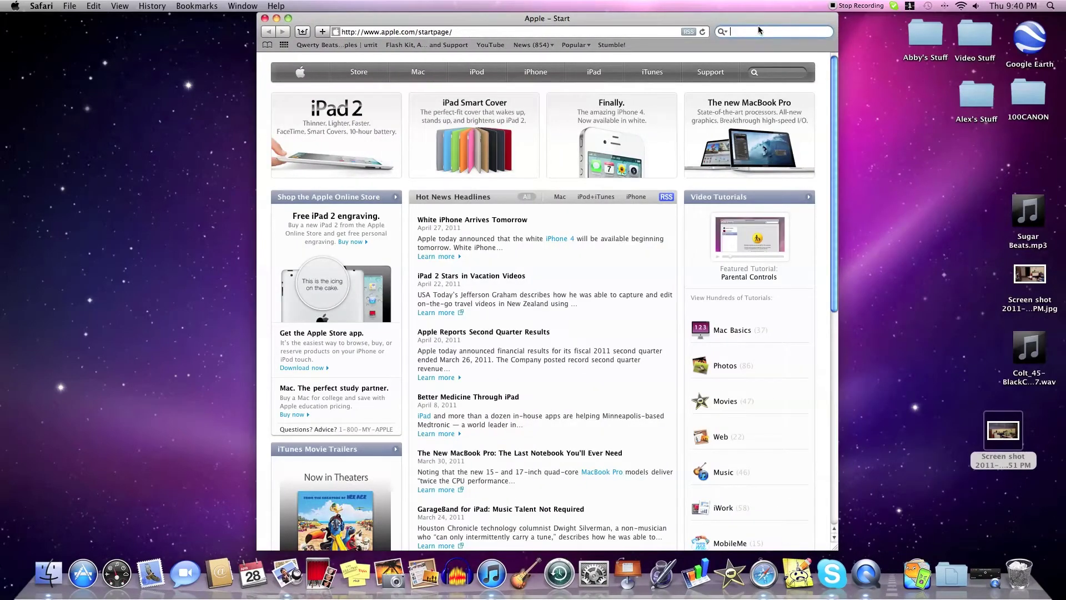
{"action": "type", "text": "muzzle flash"}
{"action": "key", "text": "BackSpace"}
{"action": "type", "text": "sh"}
{"action": "key", "text": "Return"}
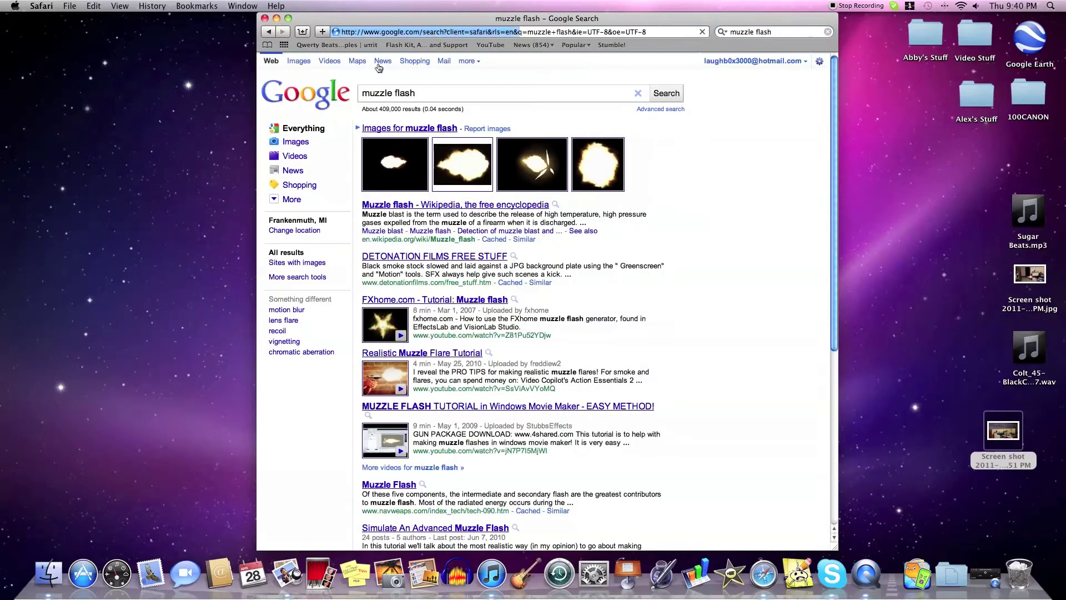
{"action": "left_click", "coordinate": [315, 63]}
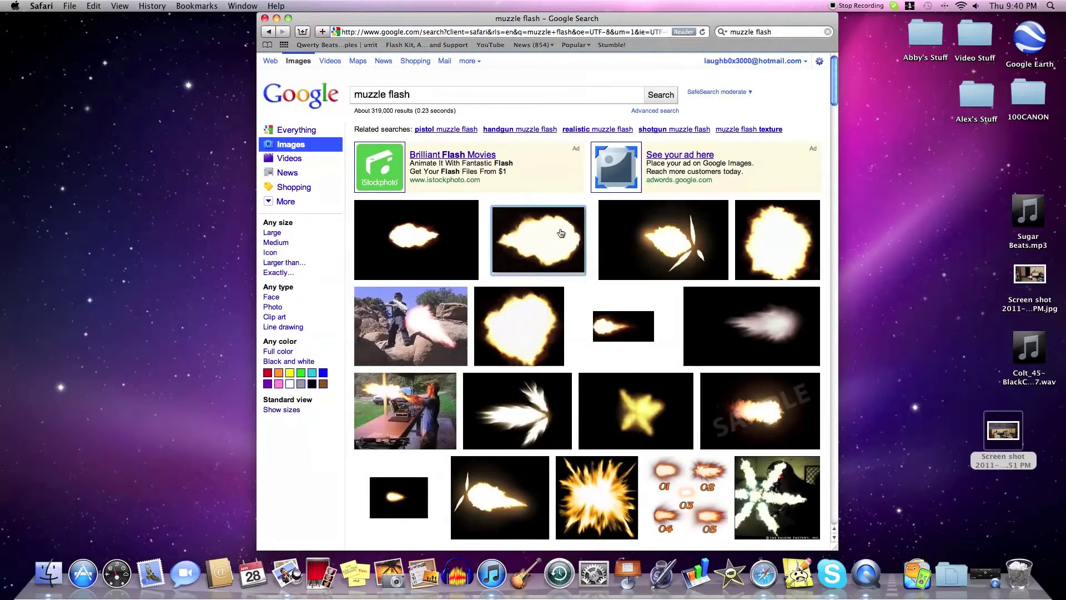
Look through several pages of the muzzle flash image results for flashes on a black background
{"action": "scroll", "coordinate": [561, 233], "scroll_direction": "down", "scroll_amount": 3}
{"action": "scroll", "coordinate": [561, 232], "scroll_direction": "down", "scroll_amount": 1}
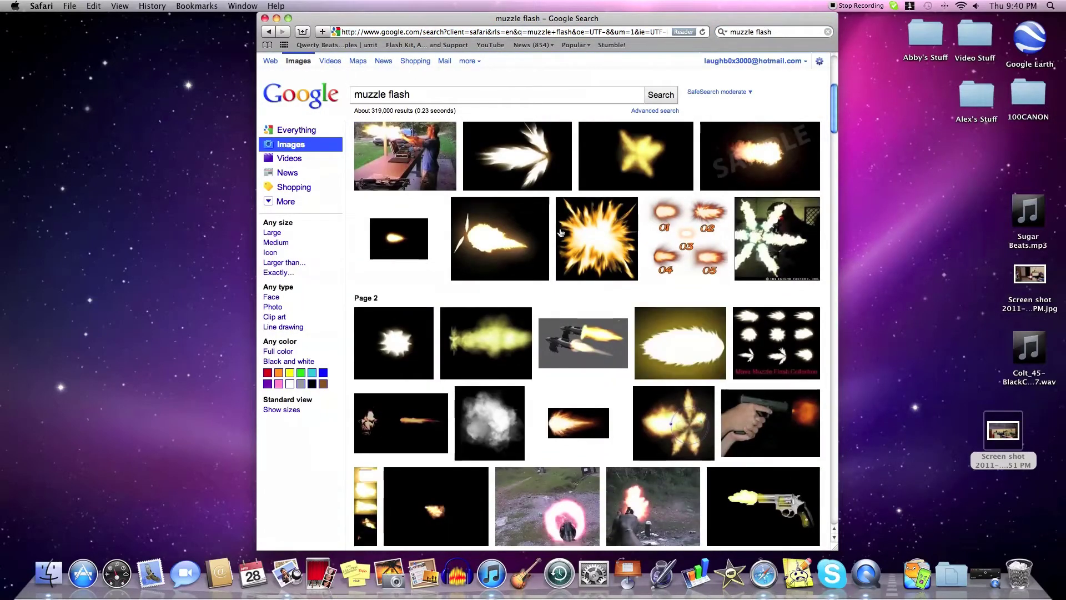
{"action": "scroll", "coordinate": [561, 233], "scroll_direction": "down", "scroll_amount": 4}
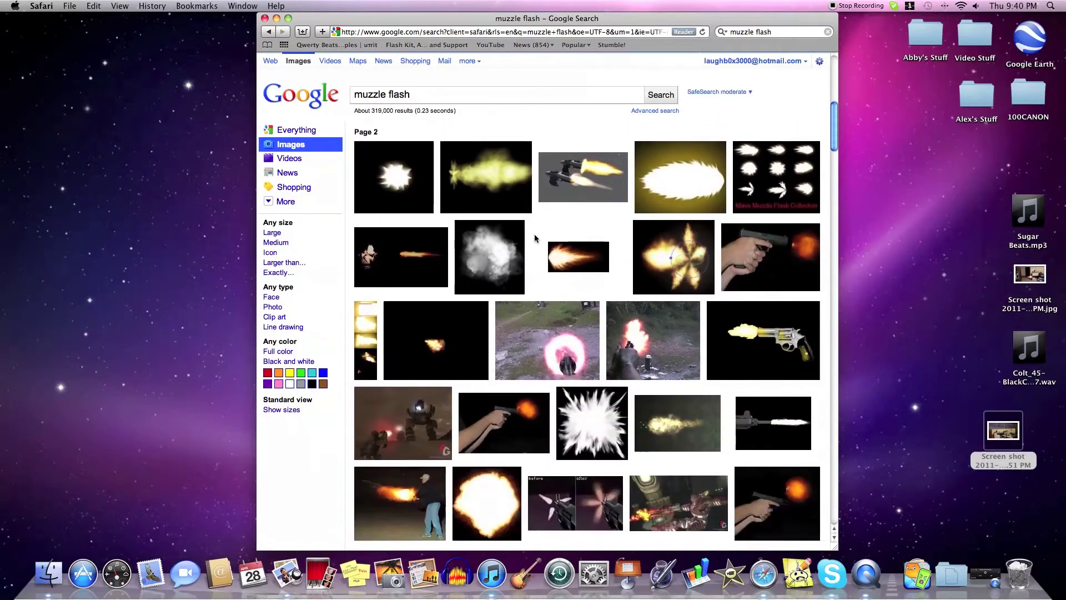
{"action": "scroll", "coordinate": [537, 239], "scroll_direction": "down", "scroll_amount": 1}
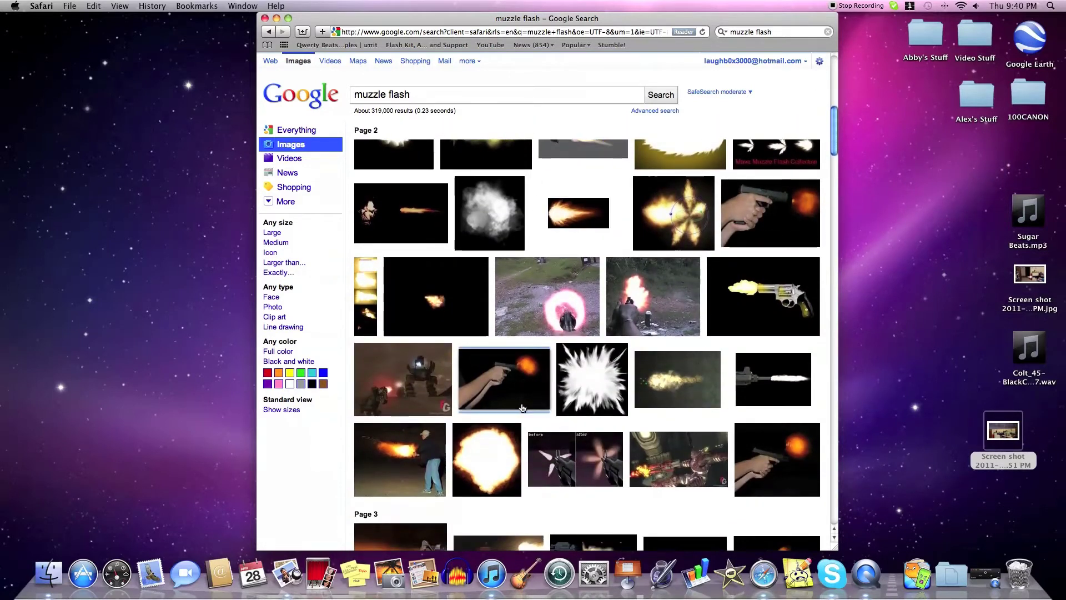
{"action": "mouse_move", "coordinate": [522, 408]}
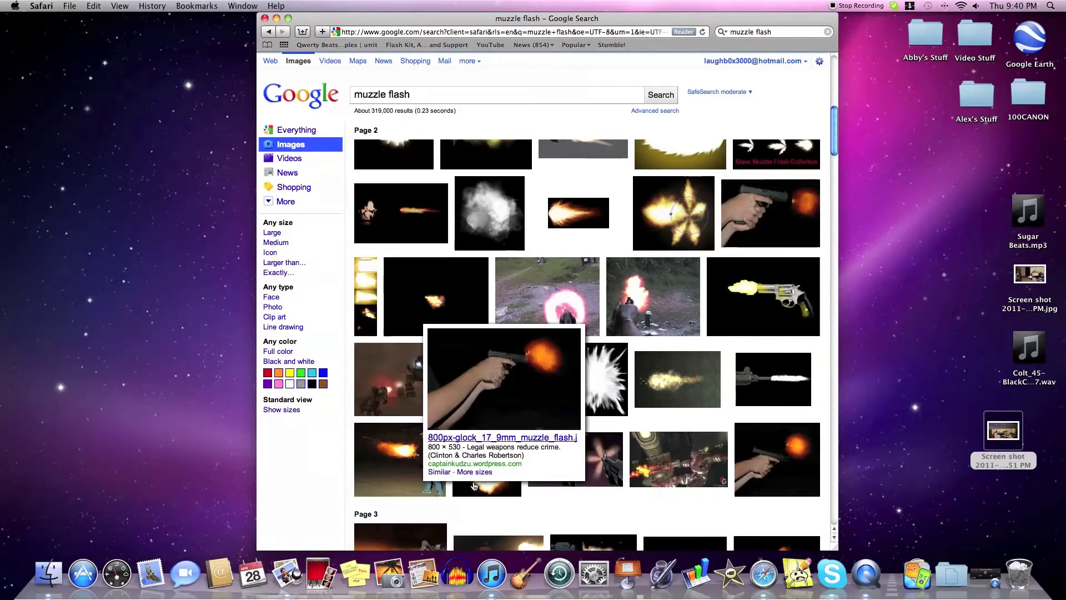
{"action": "mouse_move", "coordinate": [484, 457]}
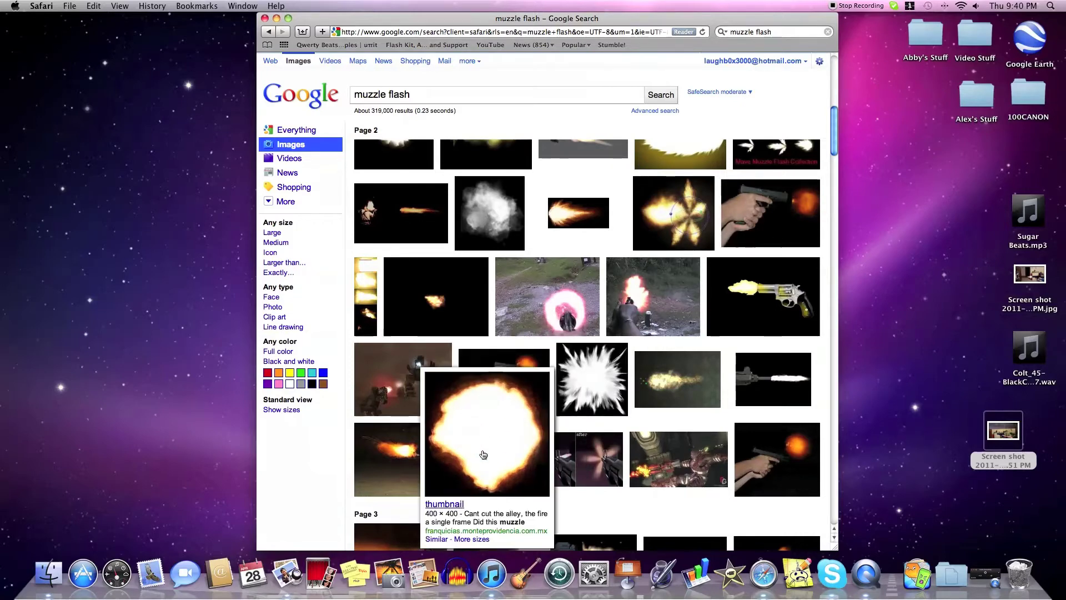
{"action": "scroll", "coordinate": [483, 455], "scroll_direction": "down", "scroll_amount": 4}
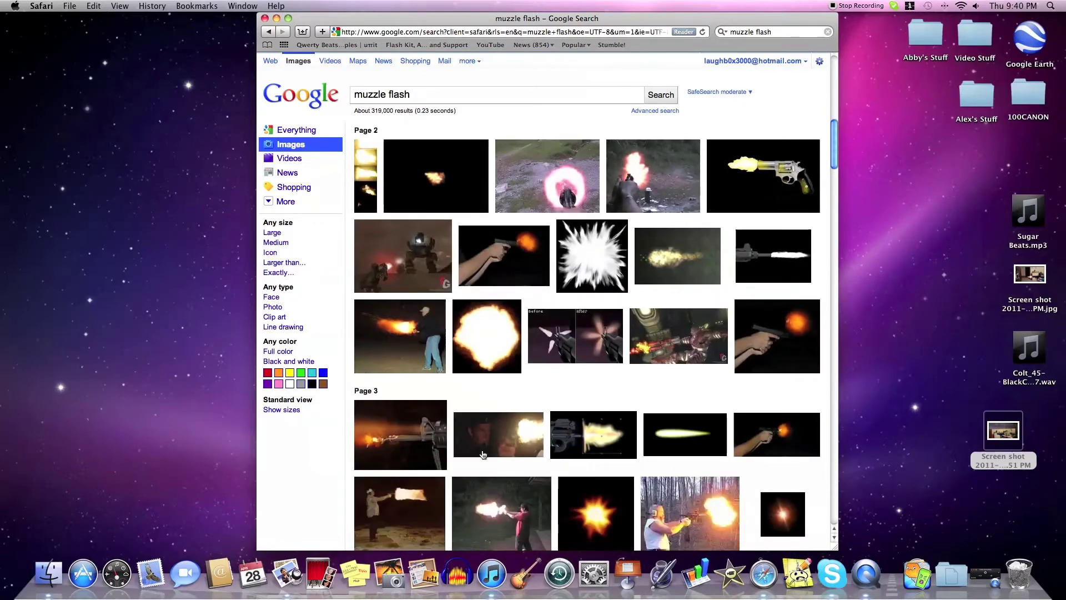
{"action": "scroll", "coordinate": [616, 328], "scroll_direction": "down", "scroll_amount": 7}
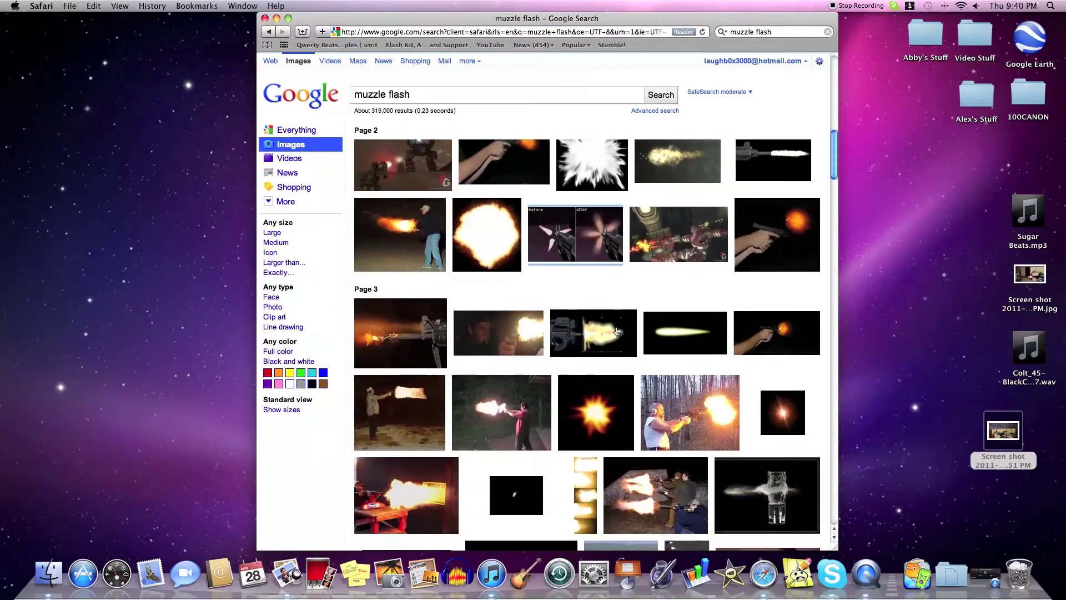
{"action": "scroll", "coordinate": [616, 331], "scroll_direction": "down", "scroll_amount": 8}
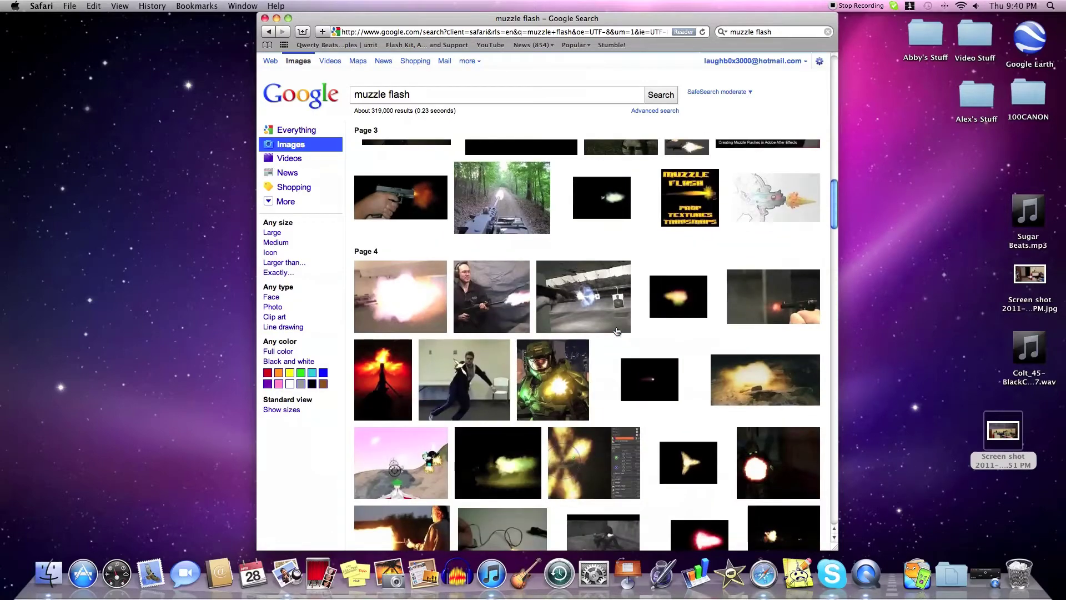
{"action": "scroll", "coordinate": [616, 331], "scroll_direction": "down", "scroll_amount": 7}
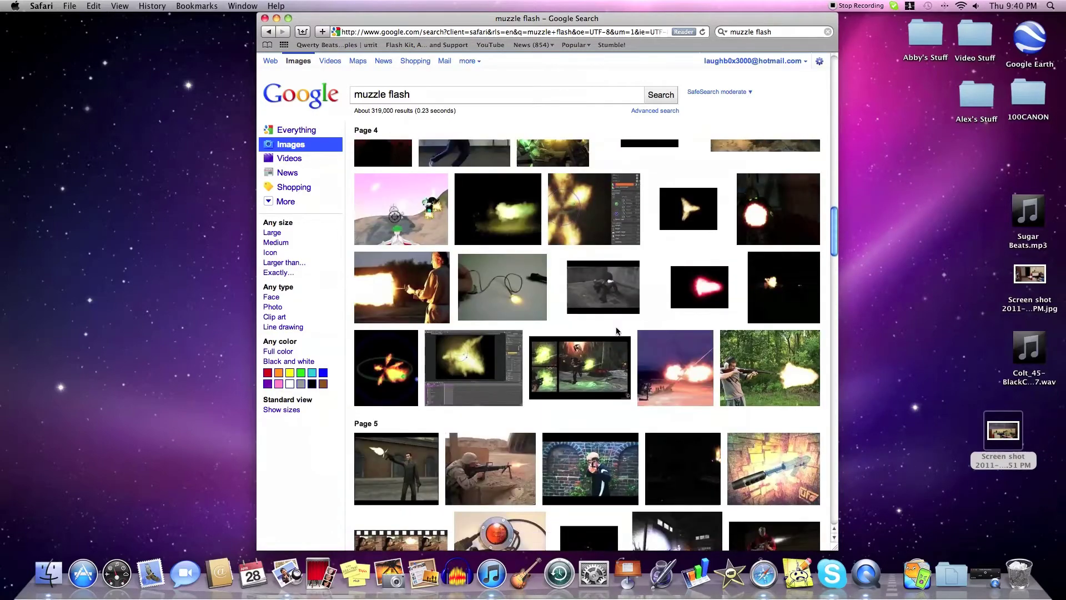
{"action": "scroll", "coordinate": [616, 331], "scroll_direction": "up", "scroll_amount": 20}
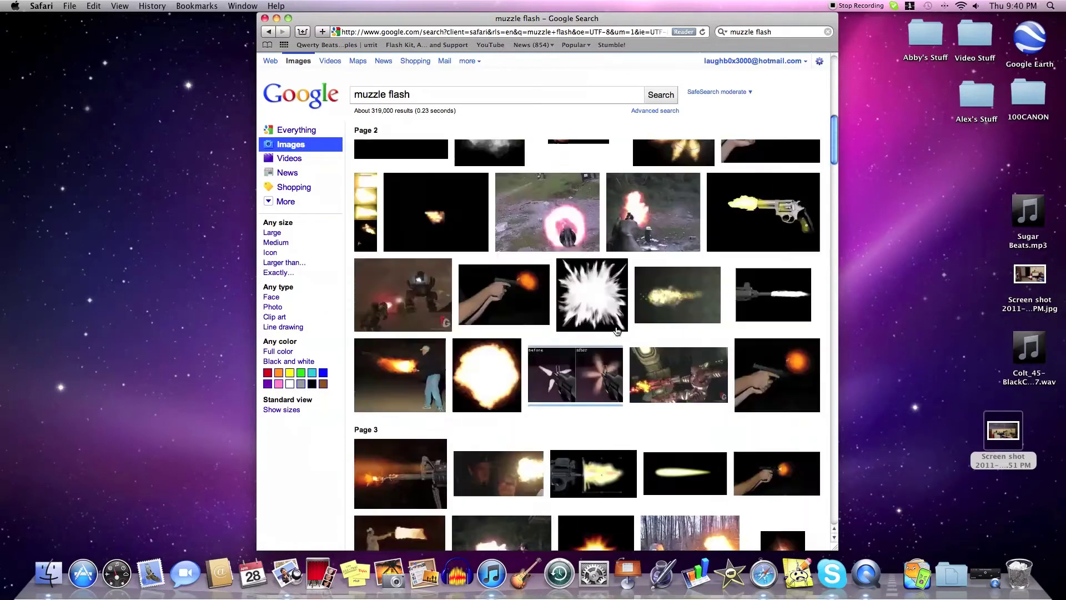
{"action": "scroll", "coordinate": [616, 331], "scroll_direction": "up", "scroll_amount": 5}
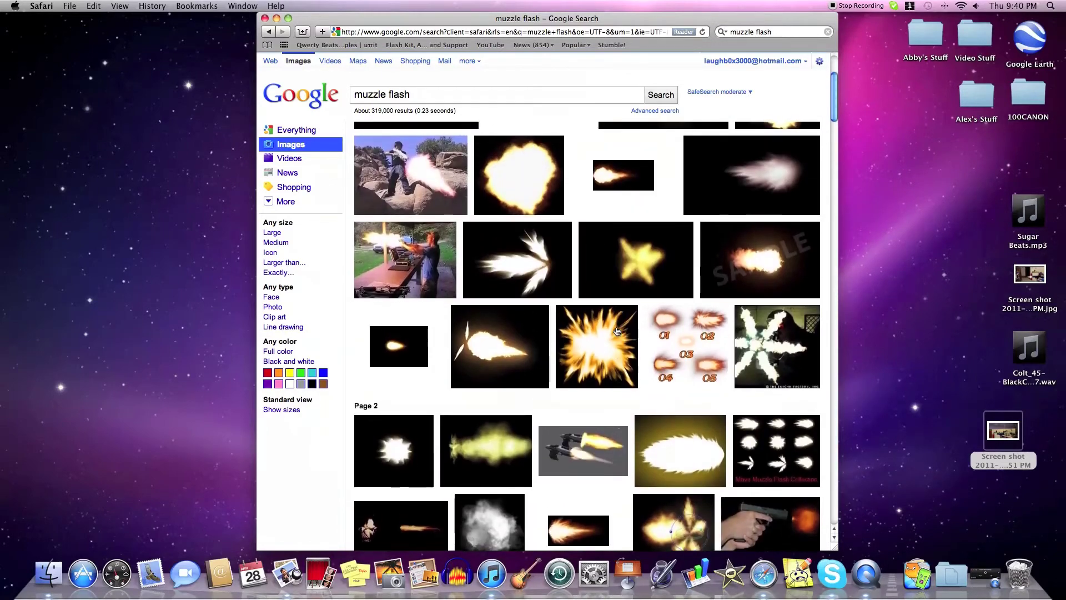
Open the white muzzle flash image MUZZLE_FLASH_BW-869x434.jpg, look at the options for saving it, and close the browser window
{"action": "left_click", "coordinate": [744, 334]}
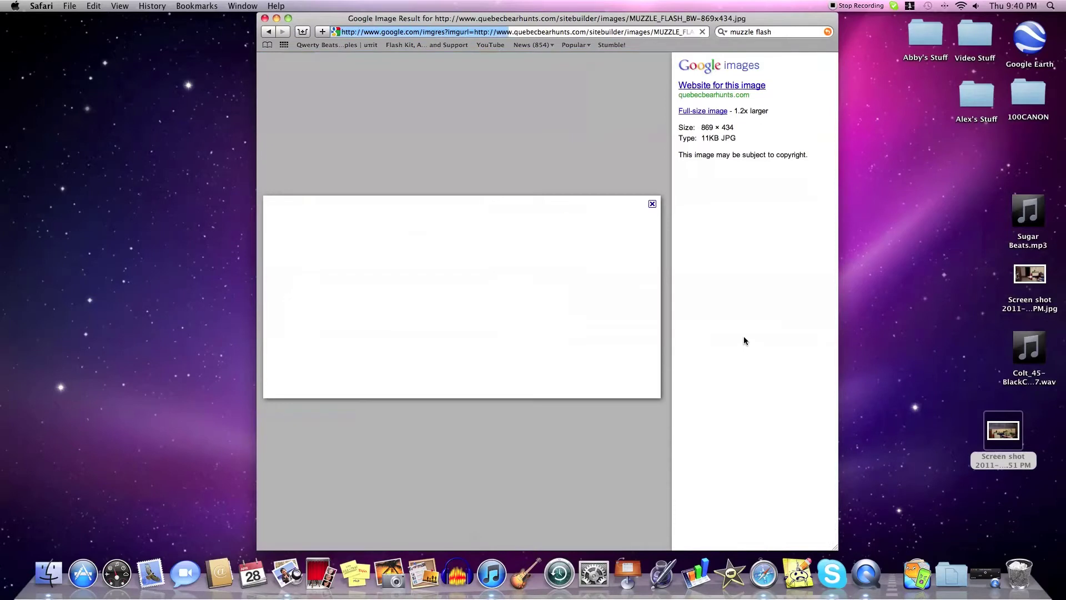
{"action": "right_click", "coordinate": [468, 253]}
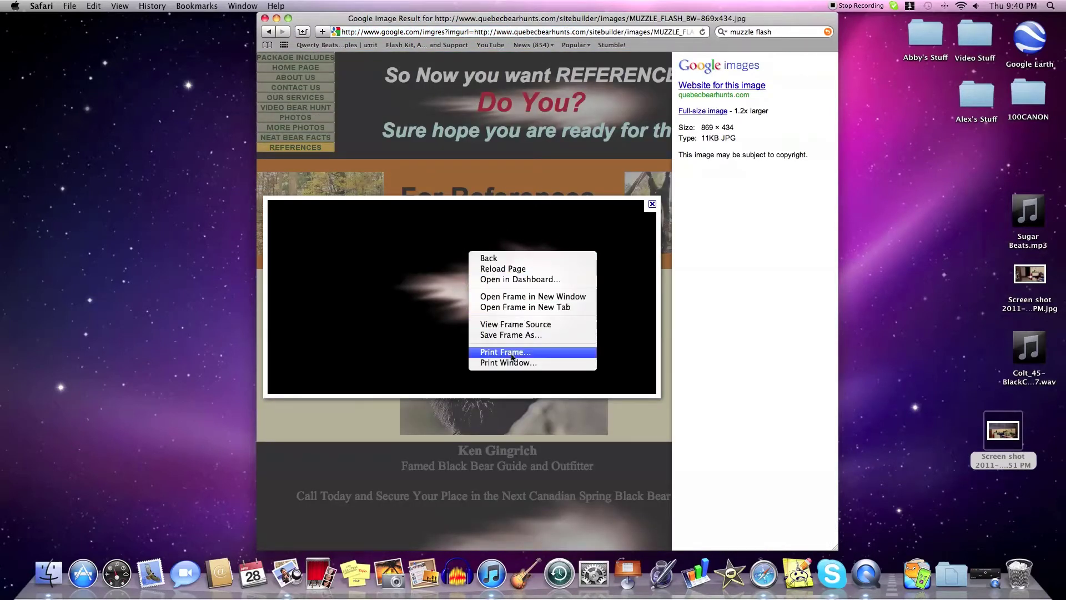
{"action": "right_click", "coordinate": [452, 285]}
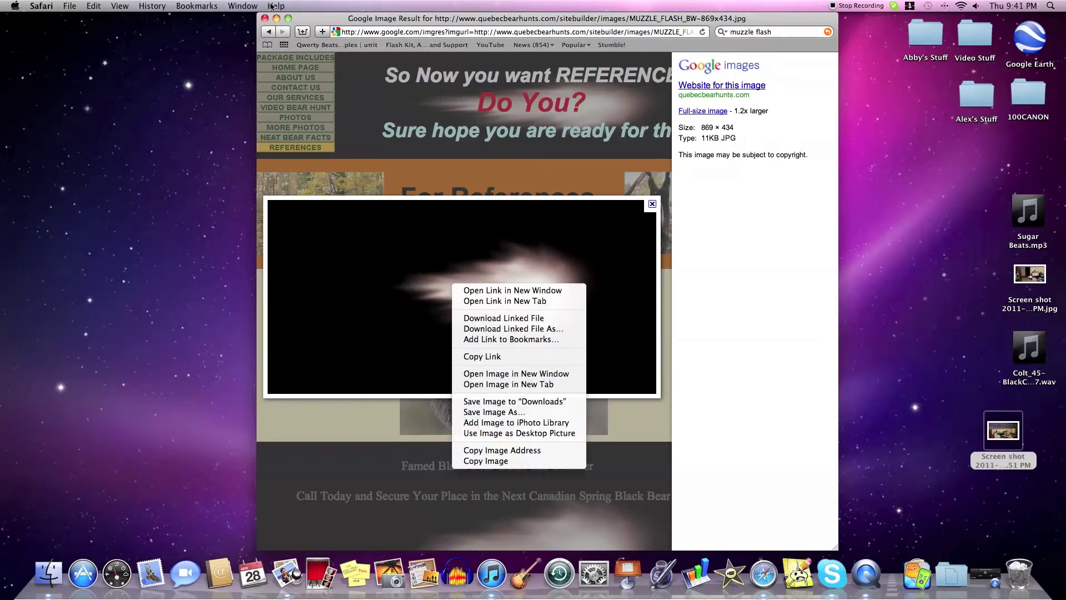
{"action": "left_click", "coordinate": [268, 20]}
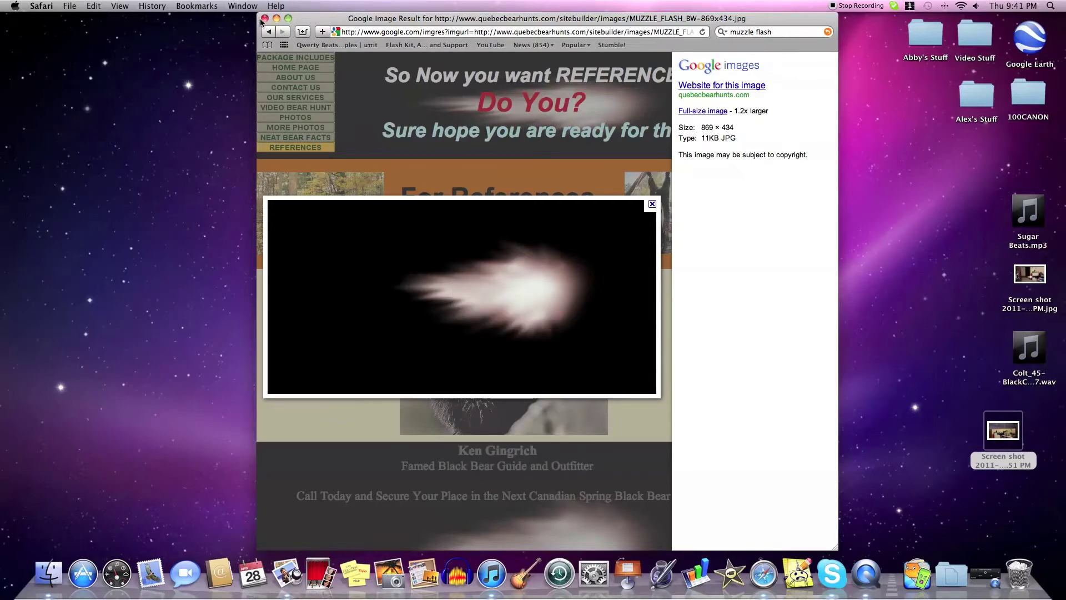
{"action": "left_click", "coordinate": [264, 19]}
Launch Gimp from the Applications folder
{"action": "left_click", "coordinate": [976, 459]}
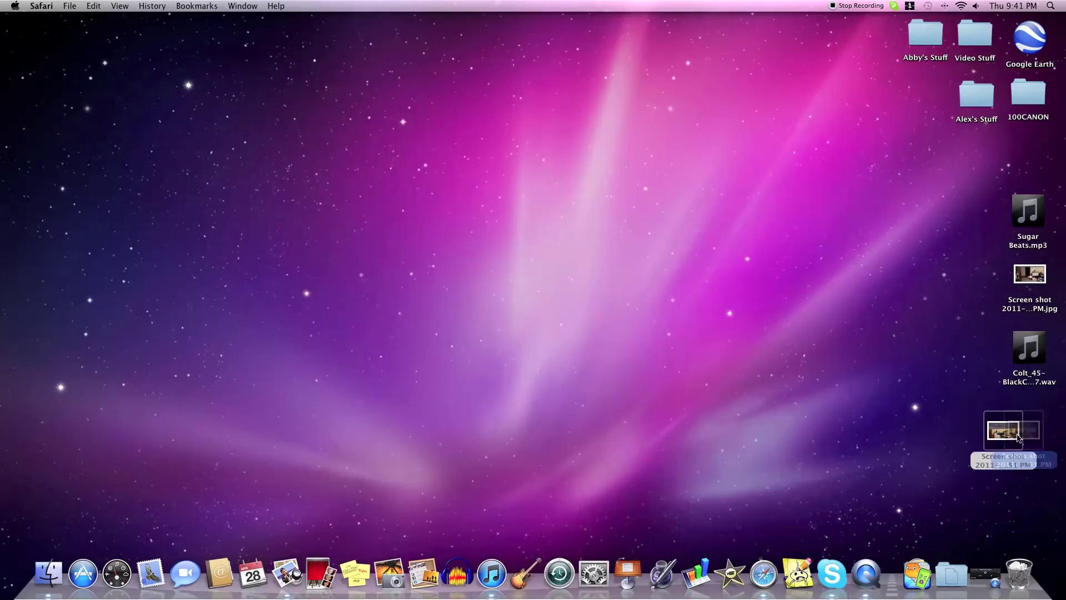
{"action": "left_click", "coordinate": [917, 572]}
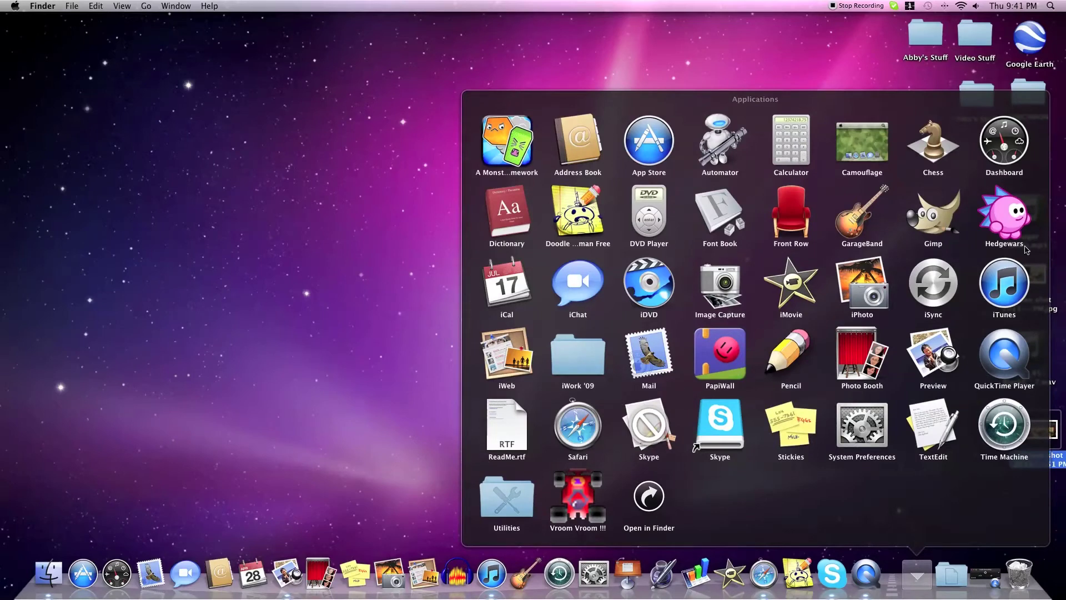
{"action": "left_click", "coordinate": [963, 231]}
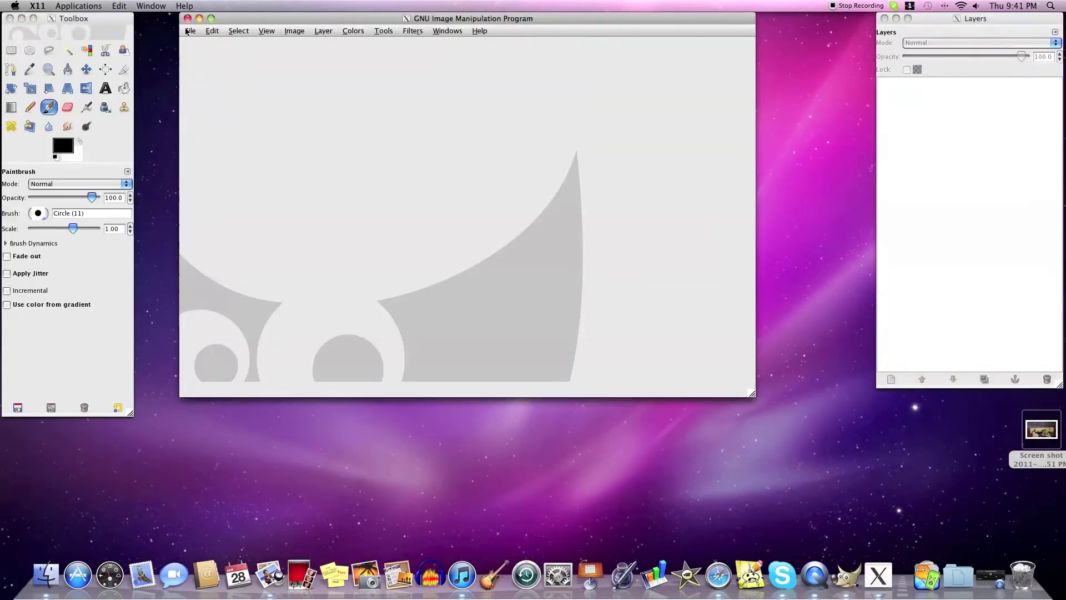
Open Screen shot 2011-04-28 at 9.39.51 PM.png from the Desktop folder, converting it to the RGB working space
{"action": "left_click", "coordinate": [190, 31]}
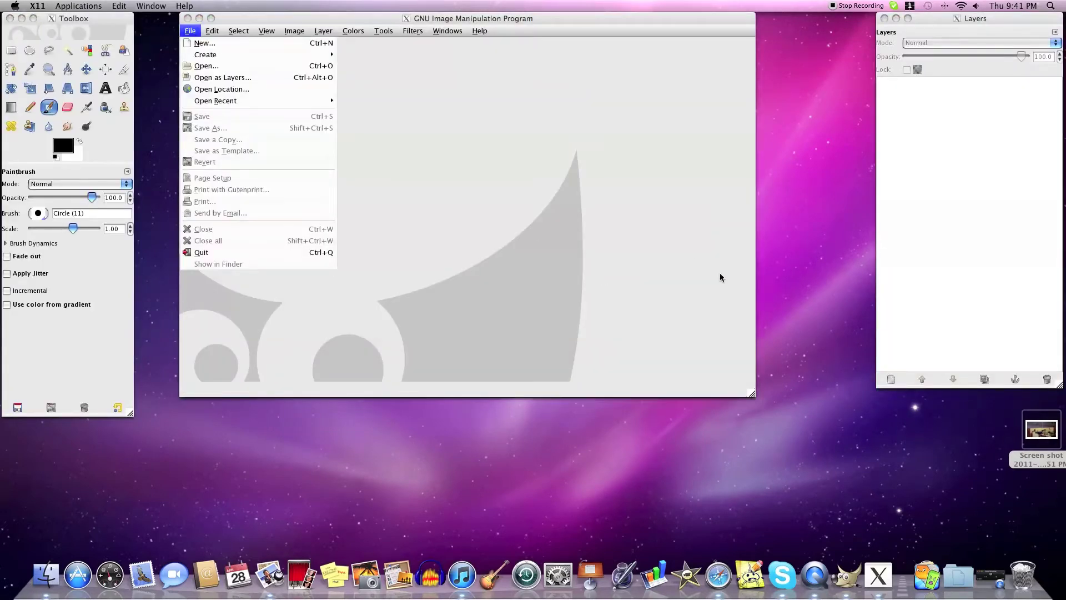
{"action": "left_click", "coordinate": [222, 67]}
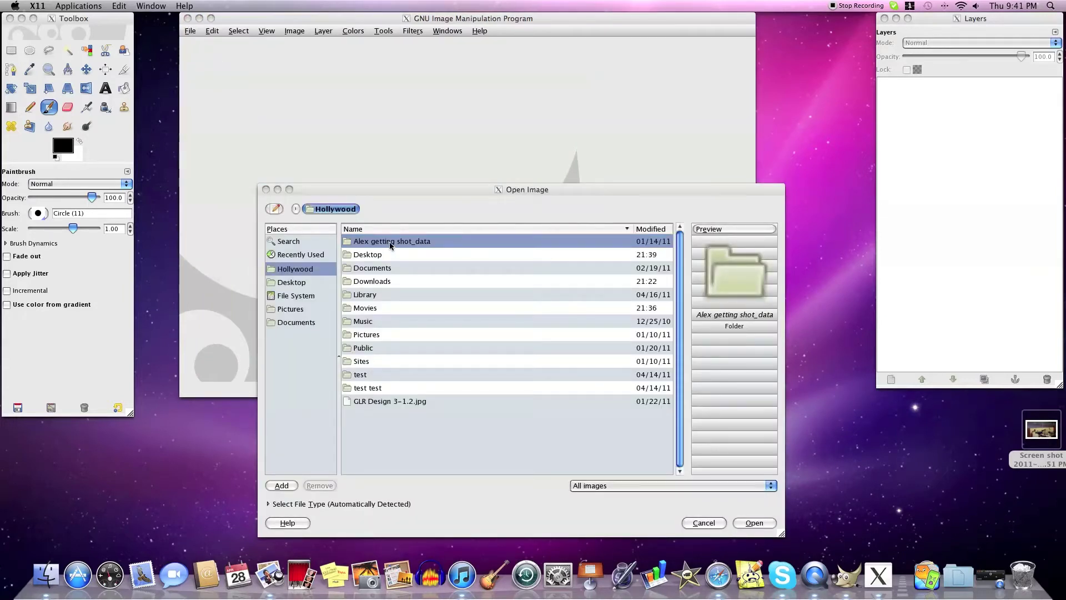
{"action": "double_click", "coordinate": [362, 257]}
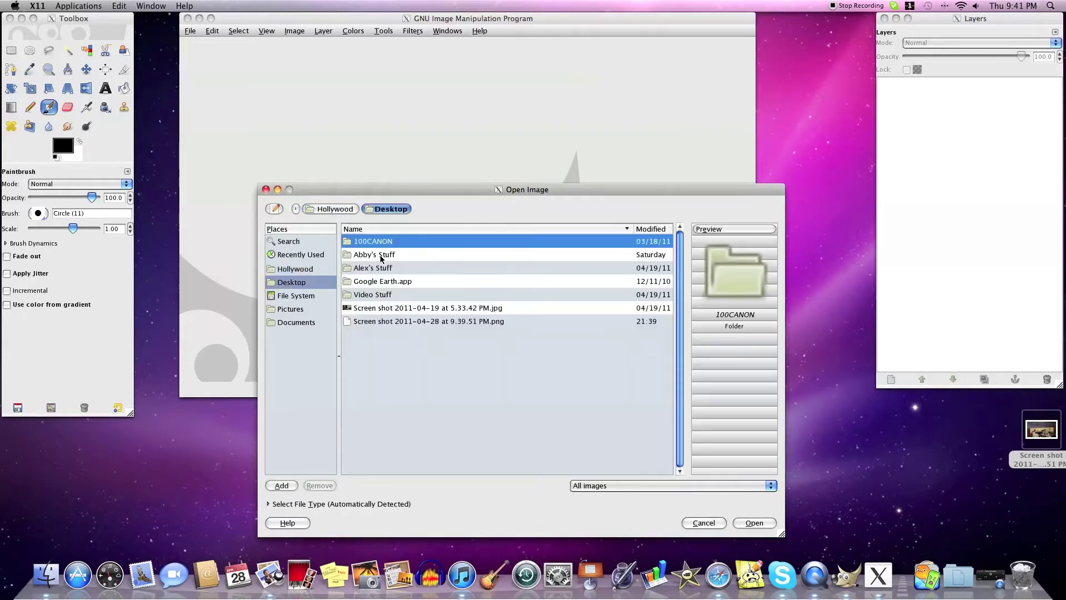
{"action": "left_click", "coordinate": [378, 310]}
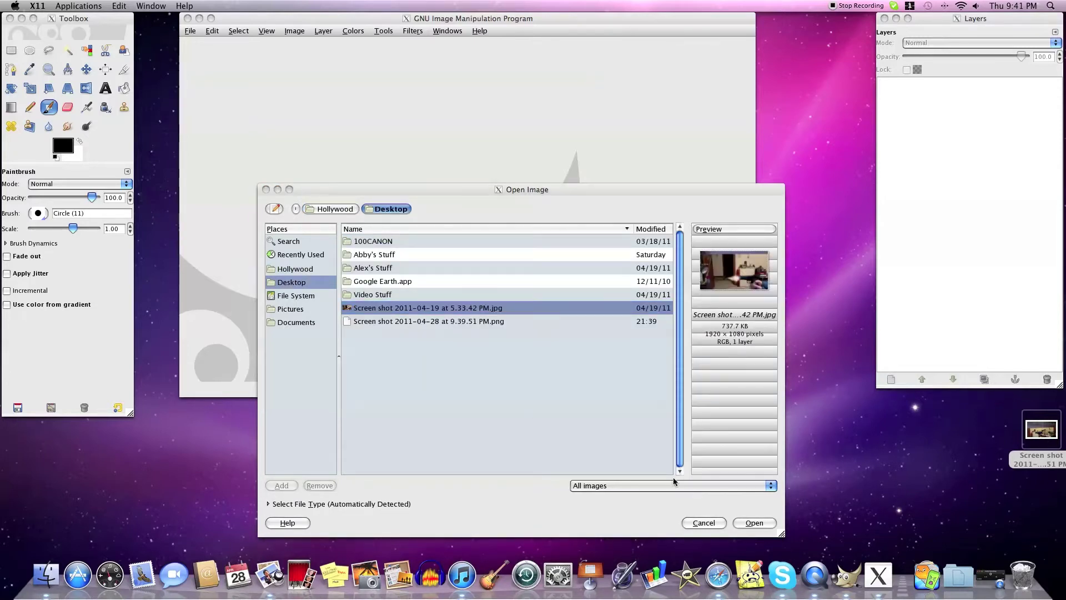
{"action": "left_click", "coordinate": [495, 309]}
{"action": "left_click", "coordinate": [349, 324]}
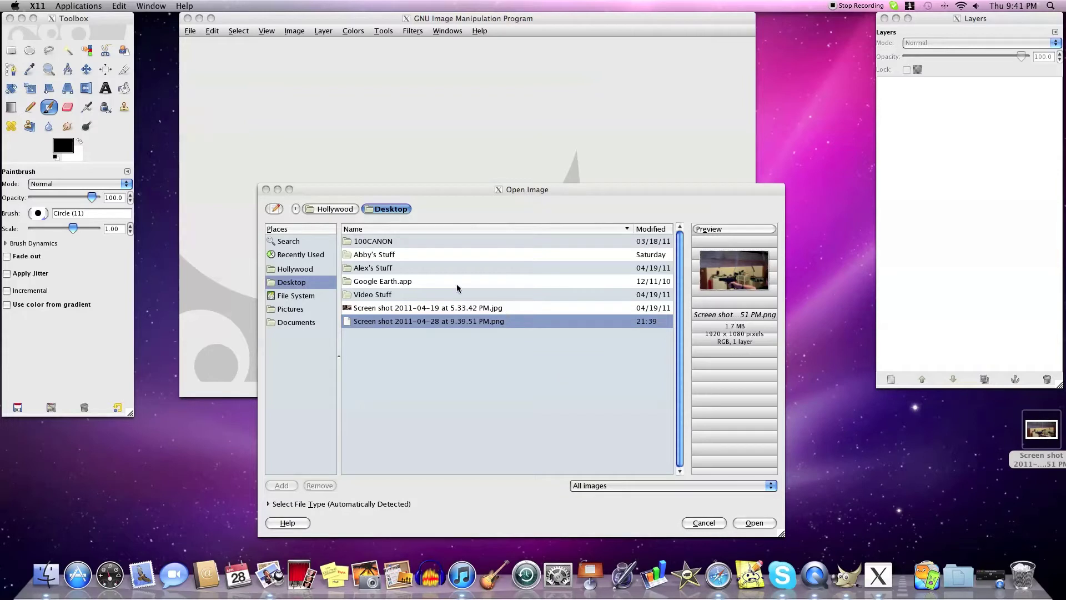
{"action": "left_click", "coordinate": [765, 529]}
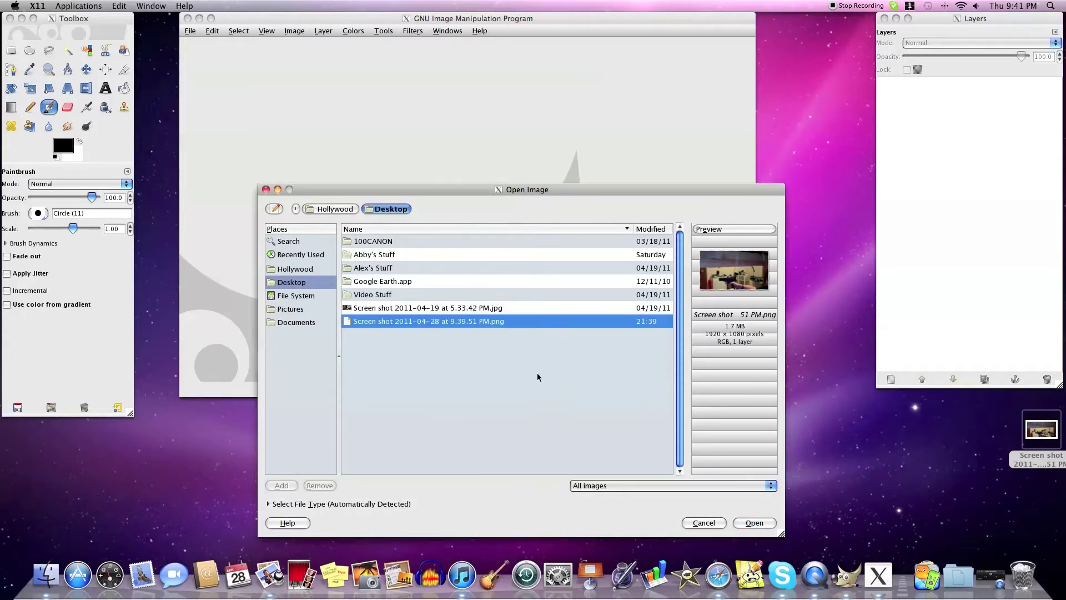
{"action": "left_click", "coordinate": [748, 524]}
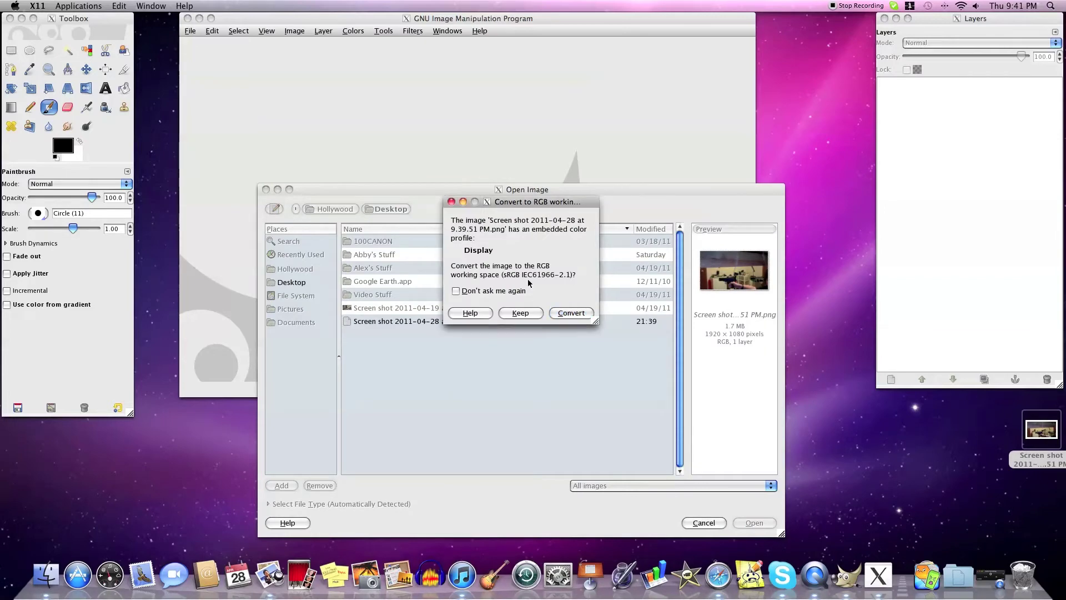
{"action": "left_click", "coordinate": [559, 313]}
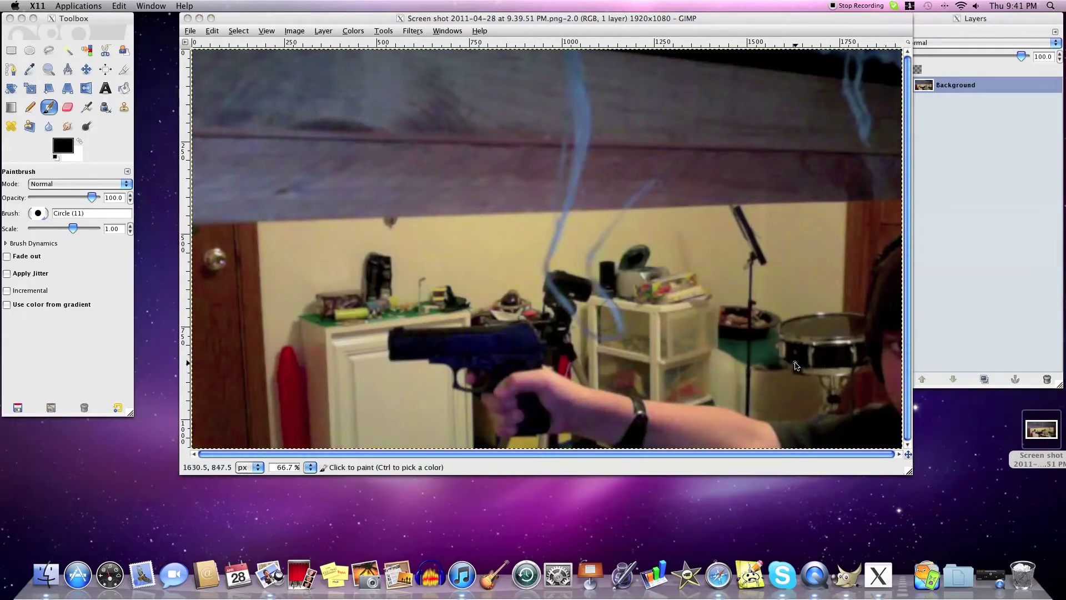
Shrink the image window to uncover the Layers dialog, and view the desktop screenshot in Preview before returning to the GIMP image
{"action": "left_click_drag", "start_coordinate": [911, 474], "coordinate": [841, 451]}
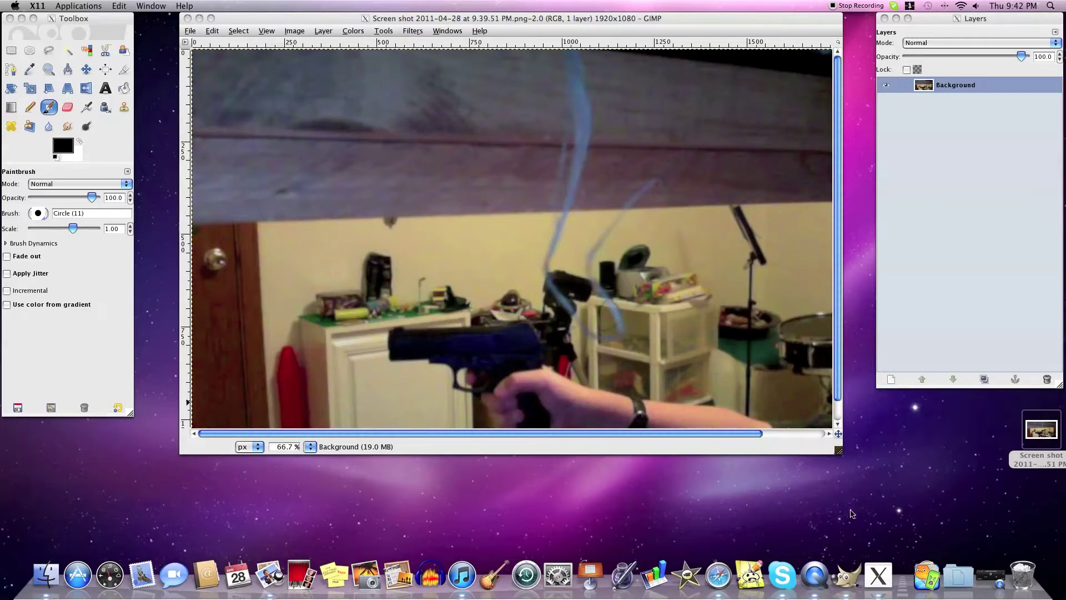
{"action": "double_click", "coordinate": [1041, 429]}
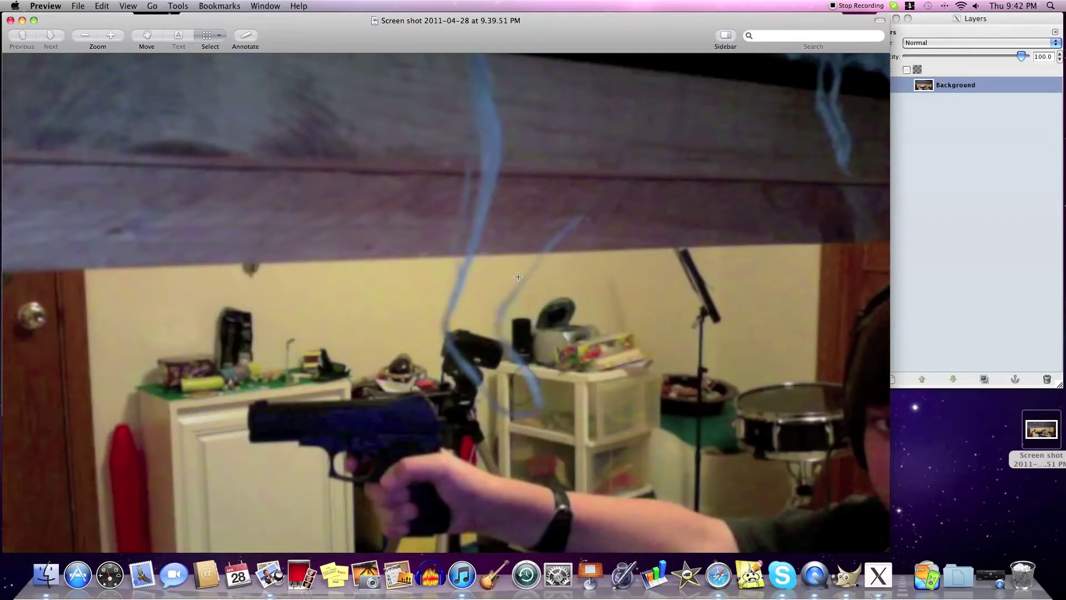
{"action": "left_click", "coordinate": [9, 20]}
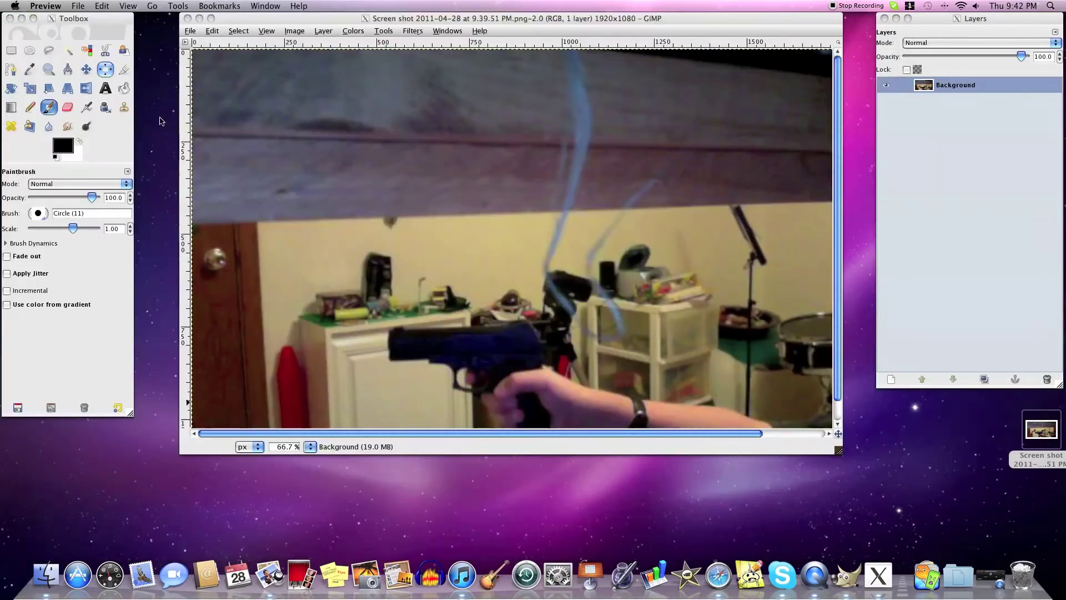
{"action": "left_click", "coordinate": [194, 47]}
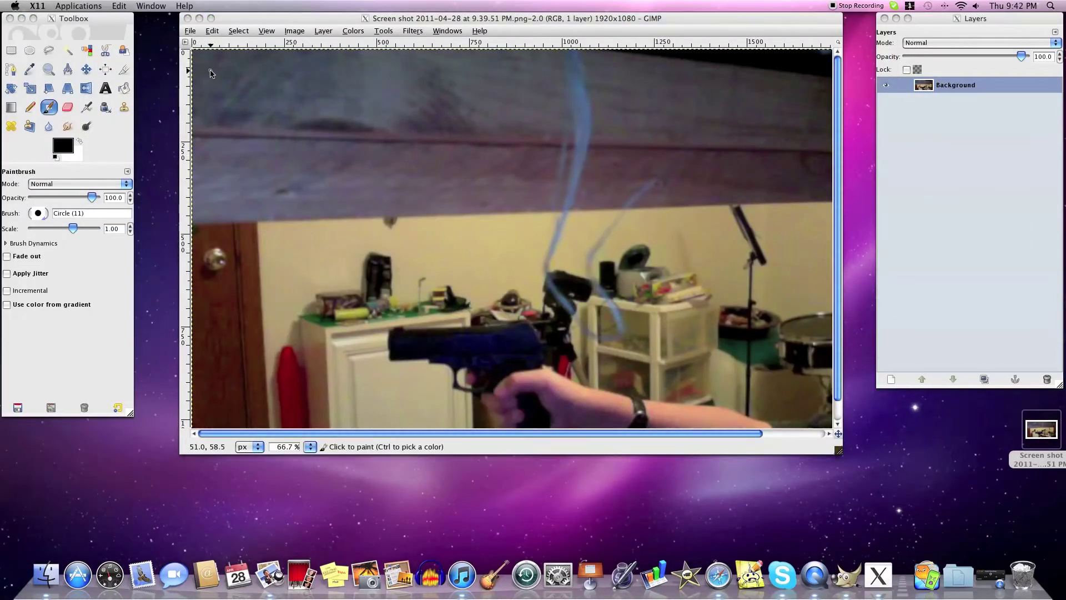
Add MUZZLE_FLASH_BW-869x434.jpg from the Desktop's Video Stuff folder to the image as a new layer
{"action": "left_click", "coordinate": [189, 30]}
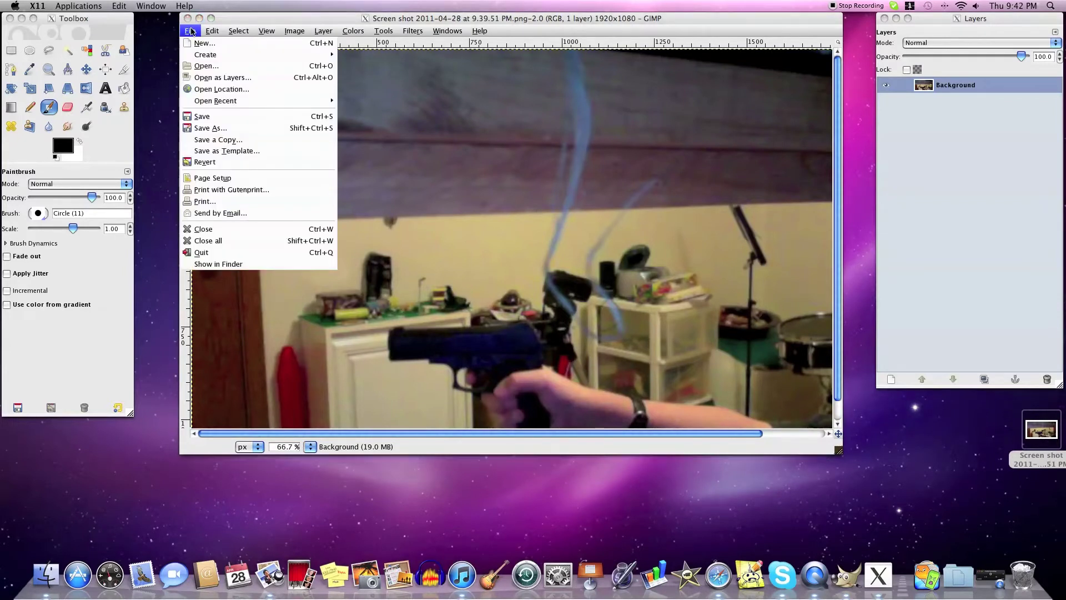
{"action": "mouse_move", "coordinate": [250, 101]}
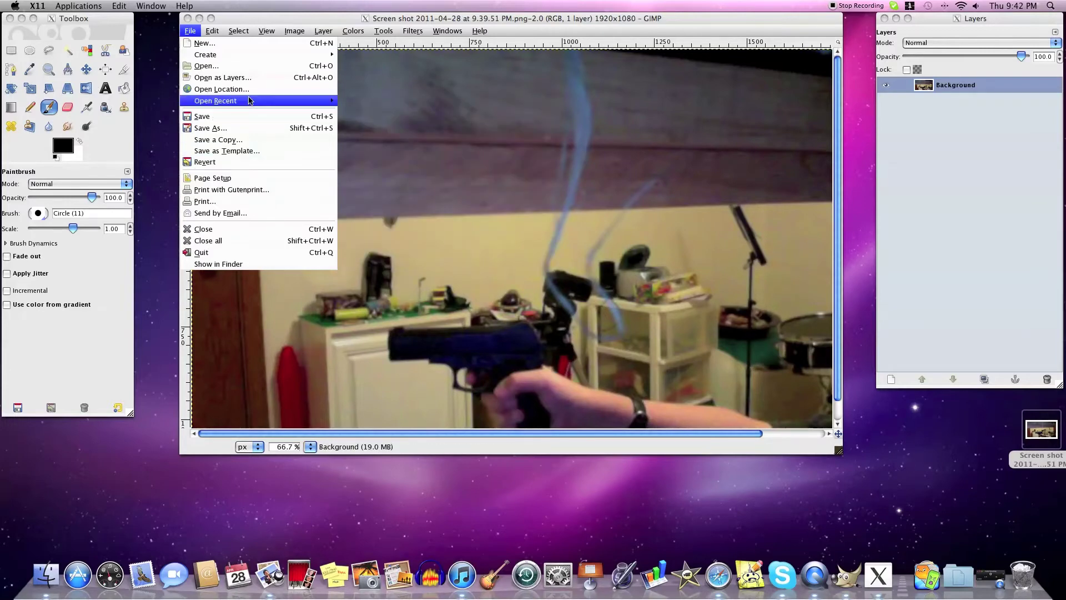
{"action": "left_click", "coordinate": [239, 66]}
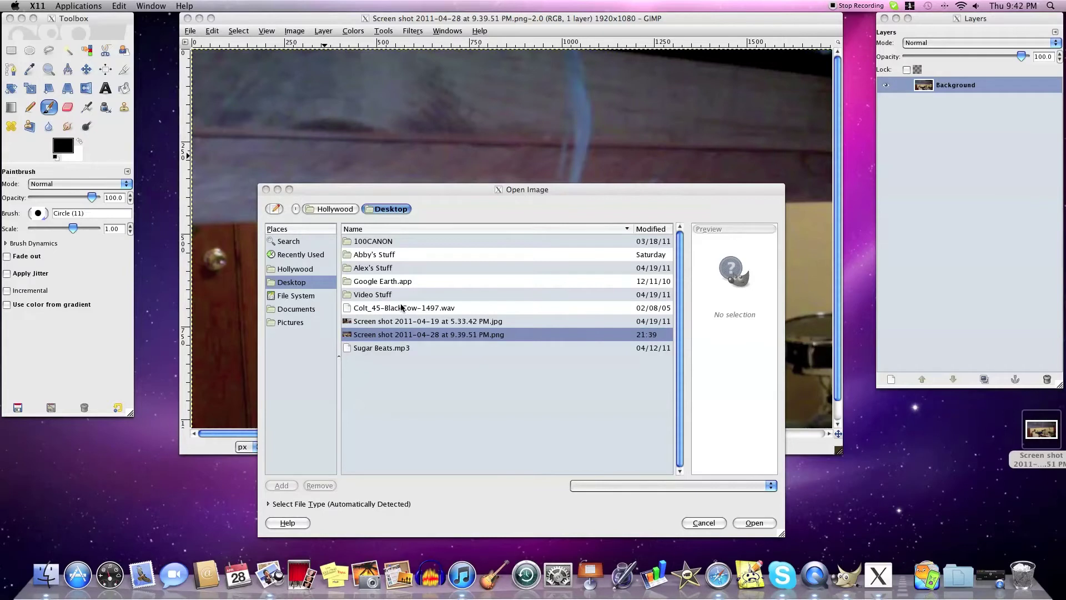
{"action": "left_click", "coordinate": [378, 270]}
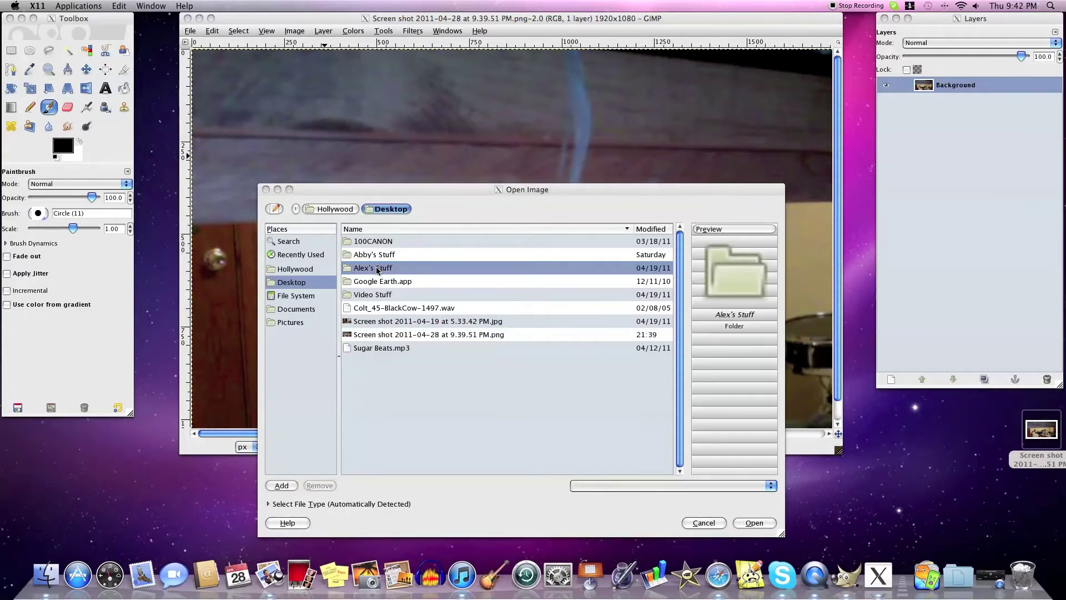
{"action": "double_click", "coordinate": [376, 296]}
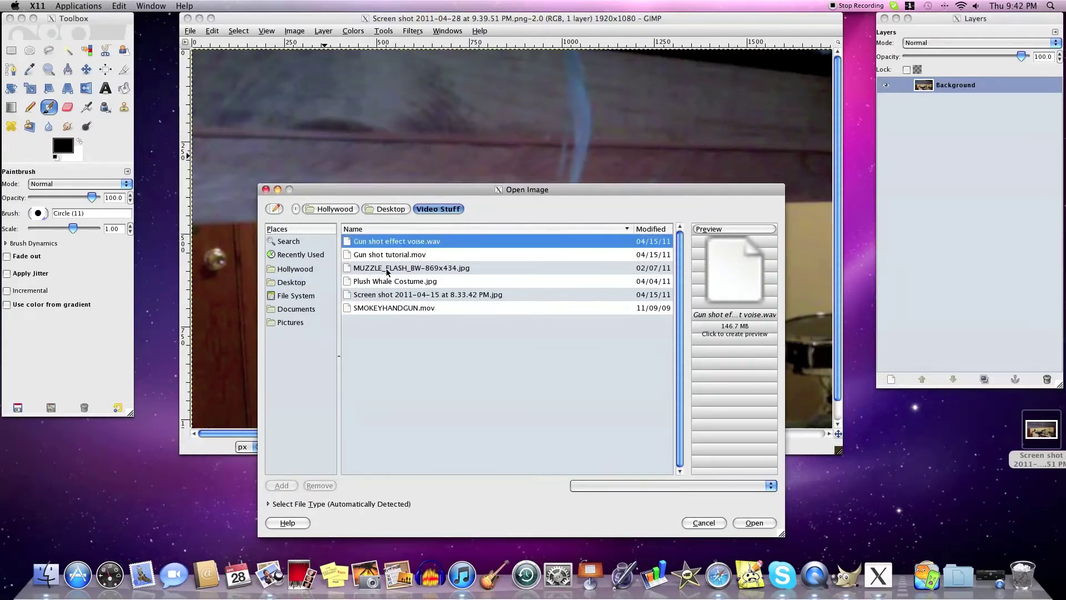
{"action": "left_click", "coordinate": [388, 269]}
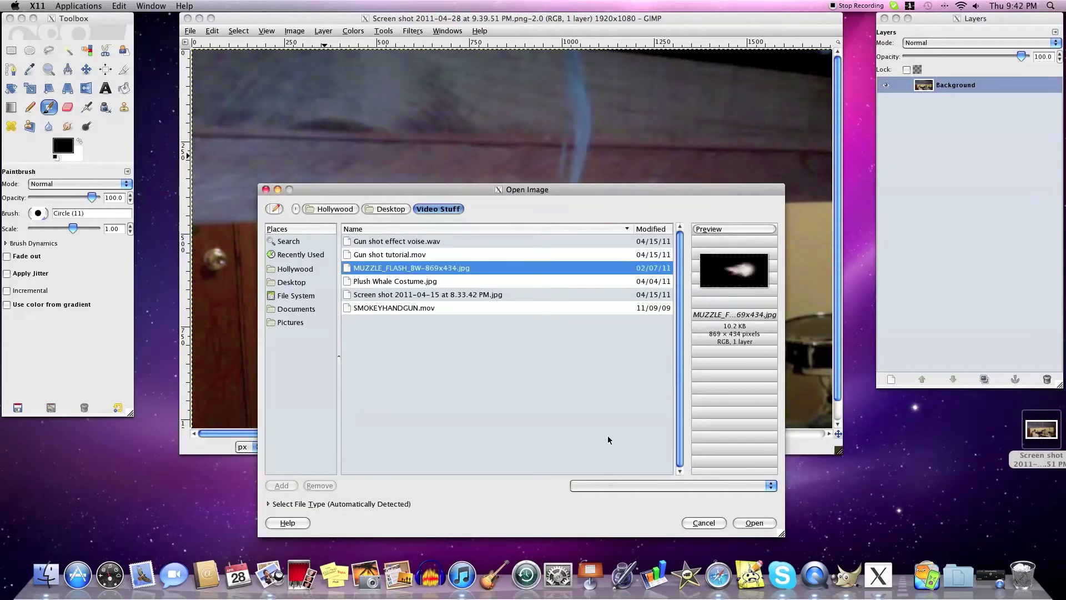
{"action": "left_click", "coordinate": [765, 523]}
{"action": "left_click", "coordinate": [575, 286]}
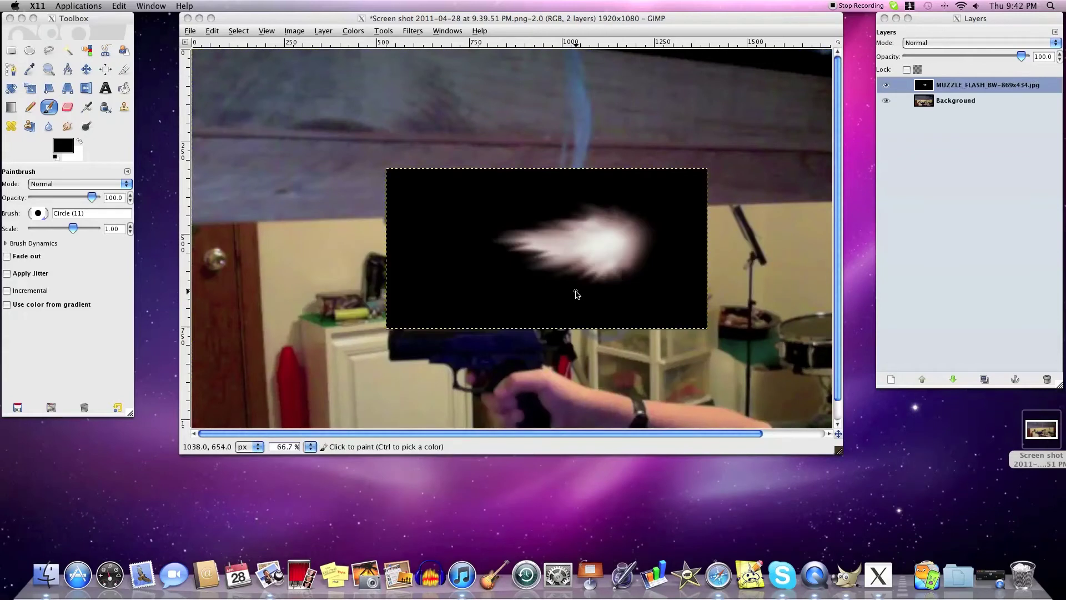
Move the muzzle flash layer so the flash sits at the end of the gun barrel
{"action": "left_click", "coordinate": [86, 70]}
{"action": "left_click", "coordinate": [617, 249]}
{"action": "left_click_drag", "start_coordinate": [617, 249], "coordinate": [371, 348]}
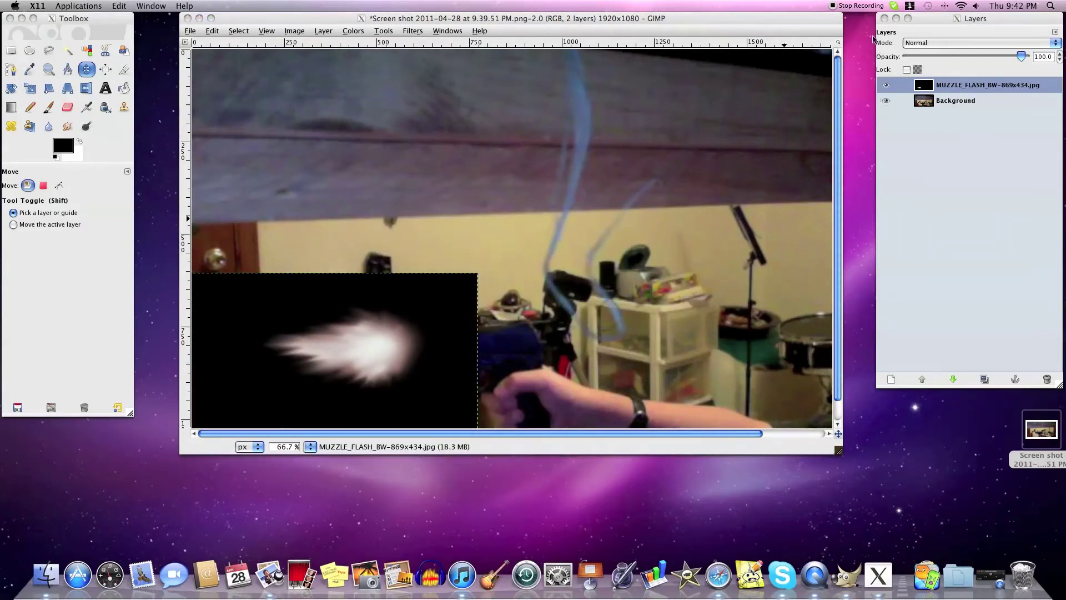
Bring up the Layers dialog and set the muzzle flash layer's blend mode to Screen
{"action": "left_click", "coordinate": [447, 31]}
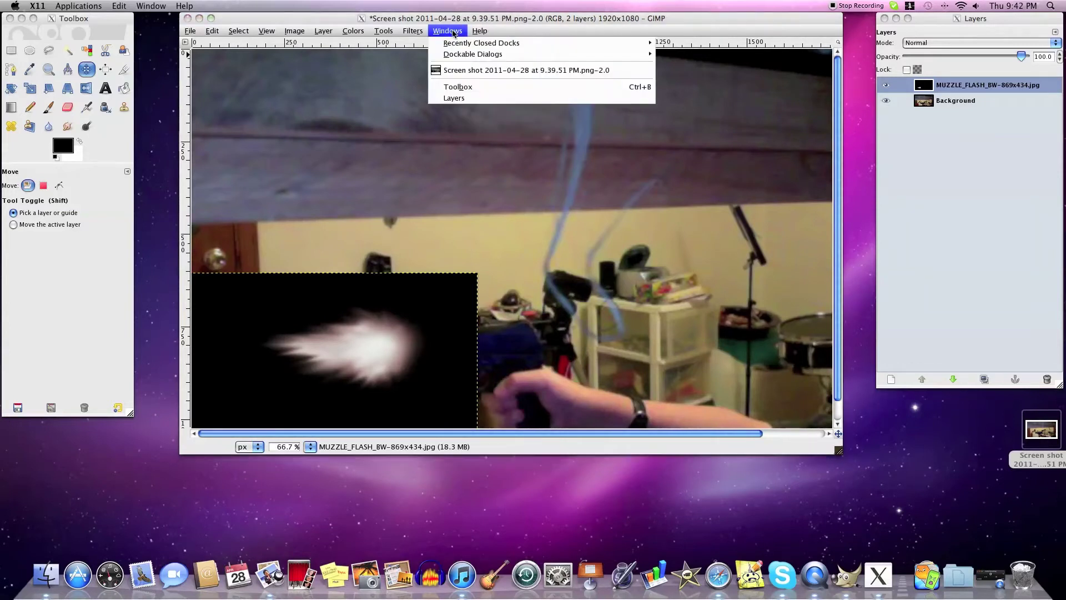
{"action": "mouse_move", "coordinate": [392, 34]}
{"action": "mouse_move", "coordinate": [444, 33]}
{"action": "mouse_move", "coordinate": [495, 55]}
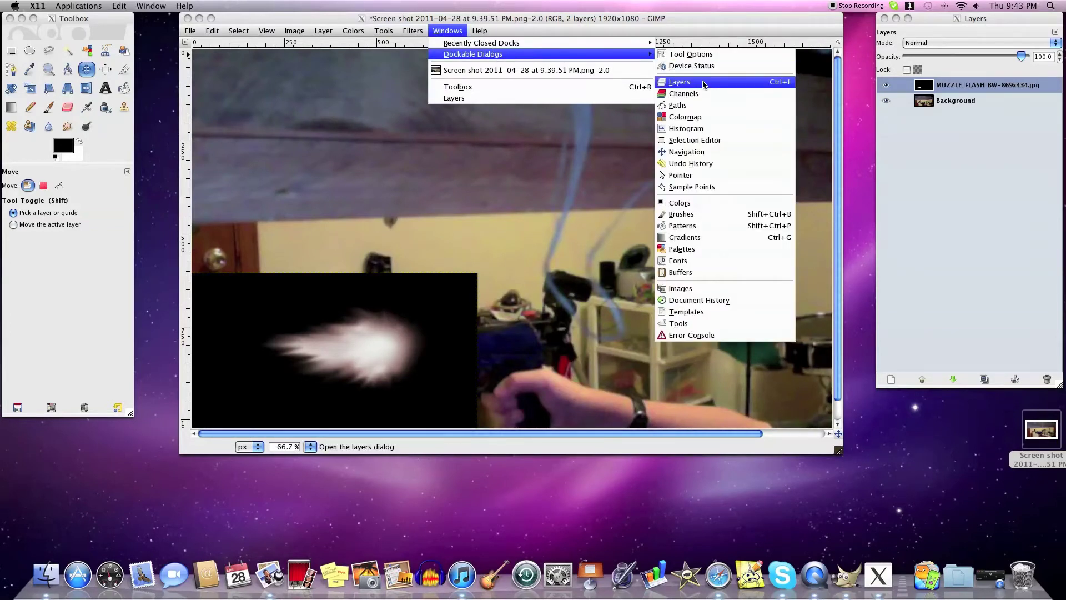
{"action": "left_click", "coordinate": [749, 85]}
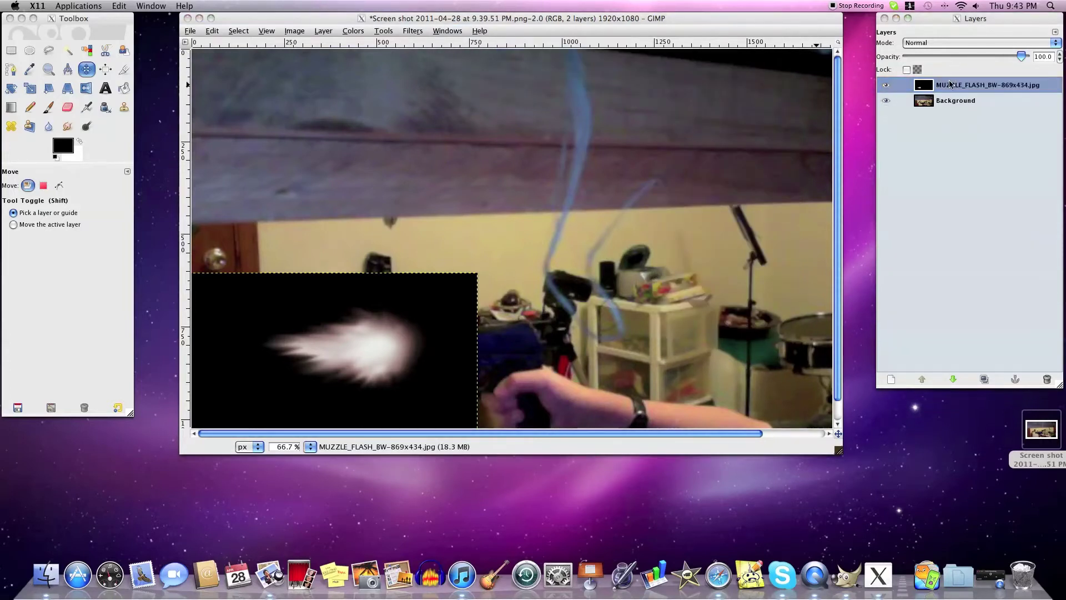
{"action": "left_click", "coordinate": [980, 43]}
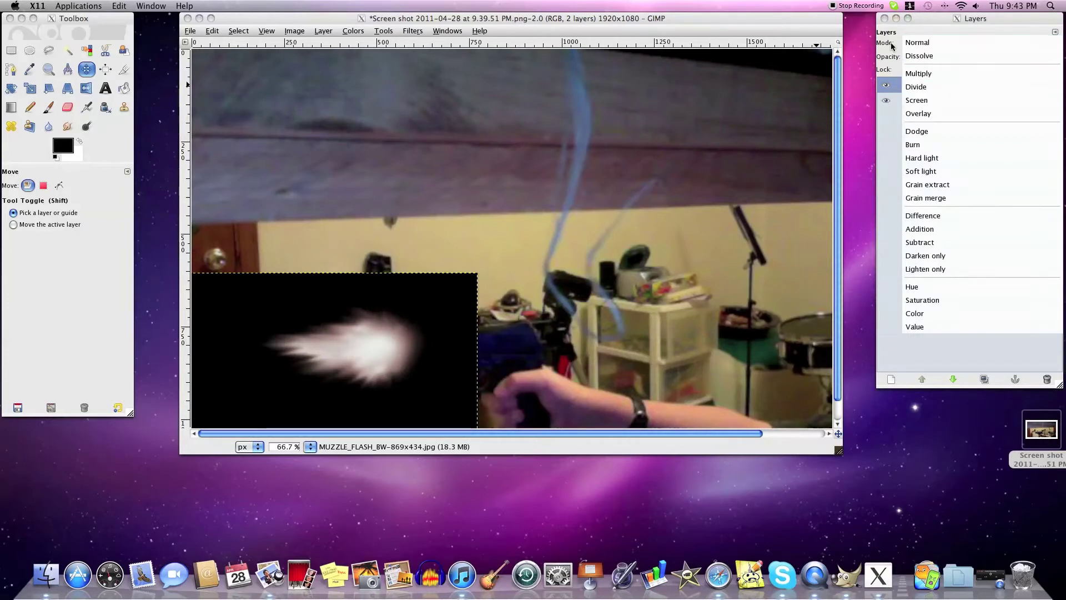
{"action": "left_click", "coordinate": [929, 102]}
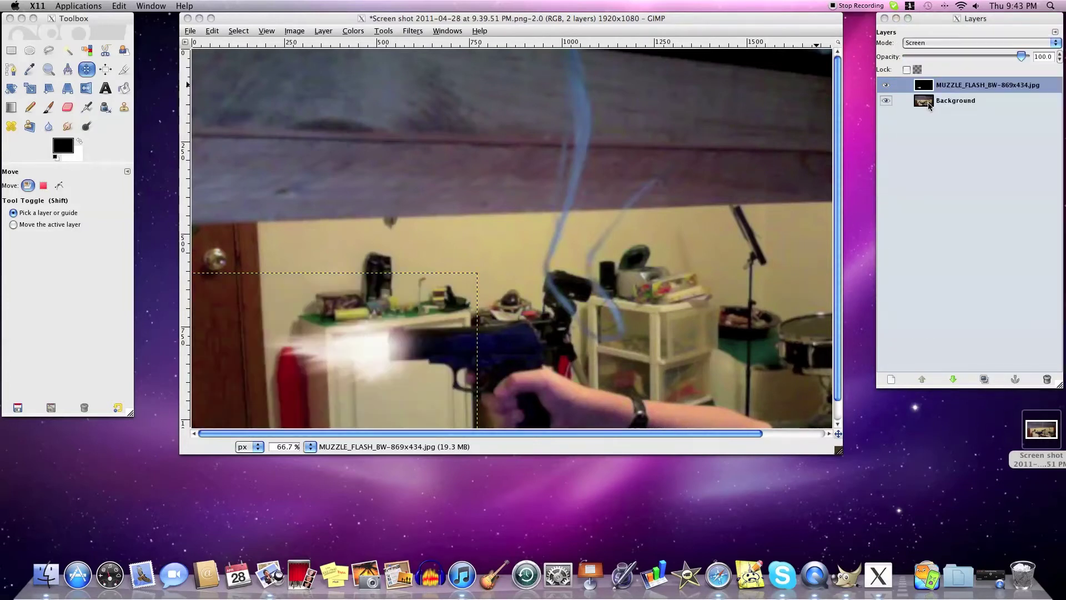
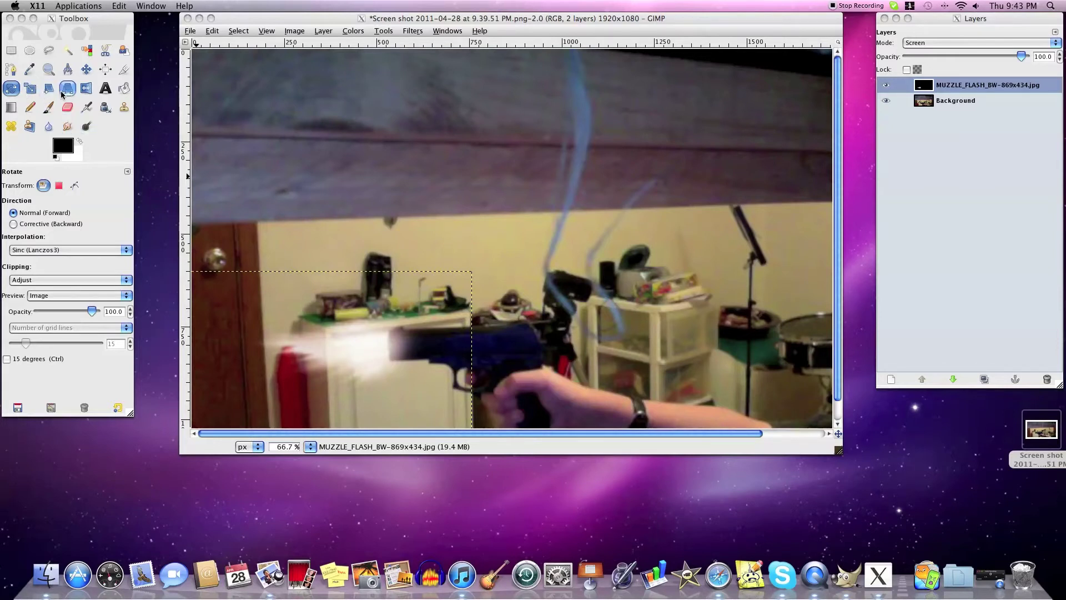
{"action": "left_click", "coordinate": [30, 89]}
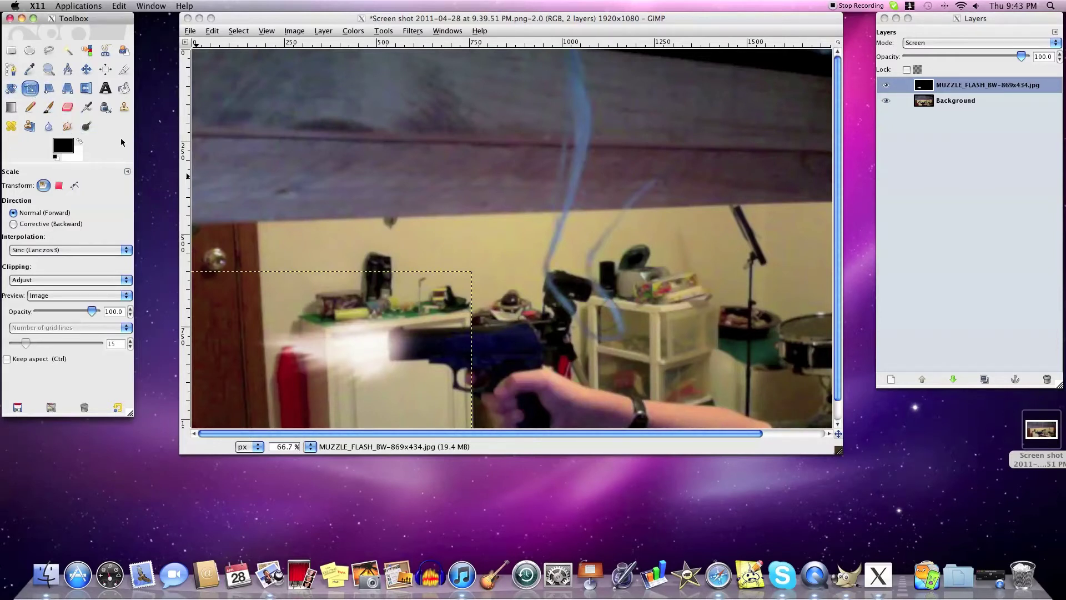
{"action": "left_click", "coordinate": [328, 340]}
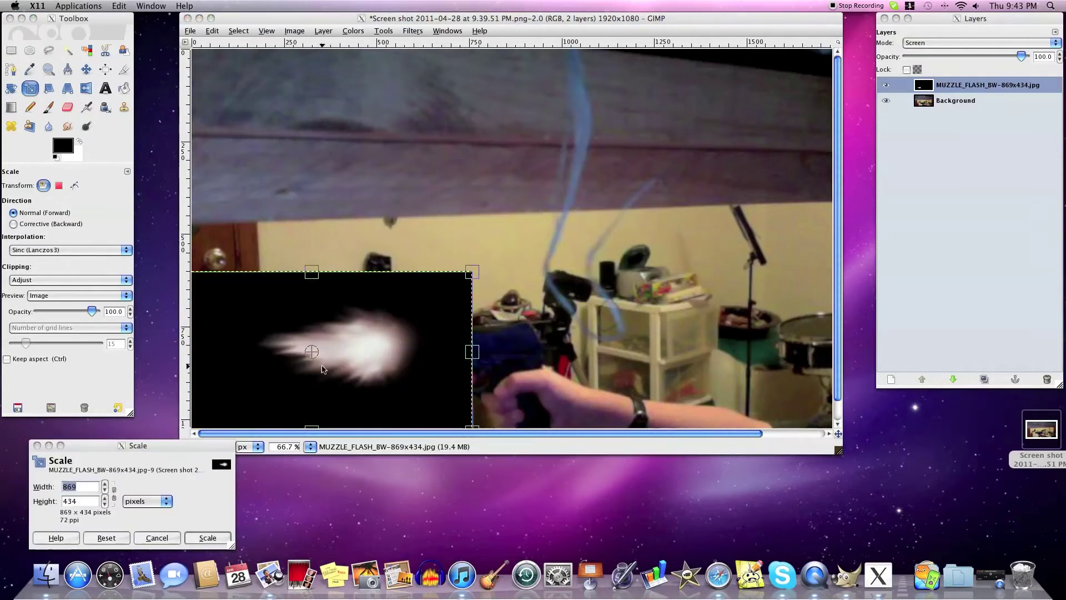
{"action": "left_click", "coordinate": [295, 439]}
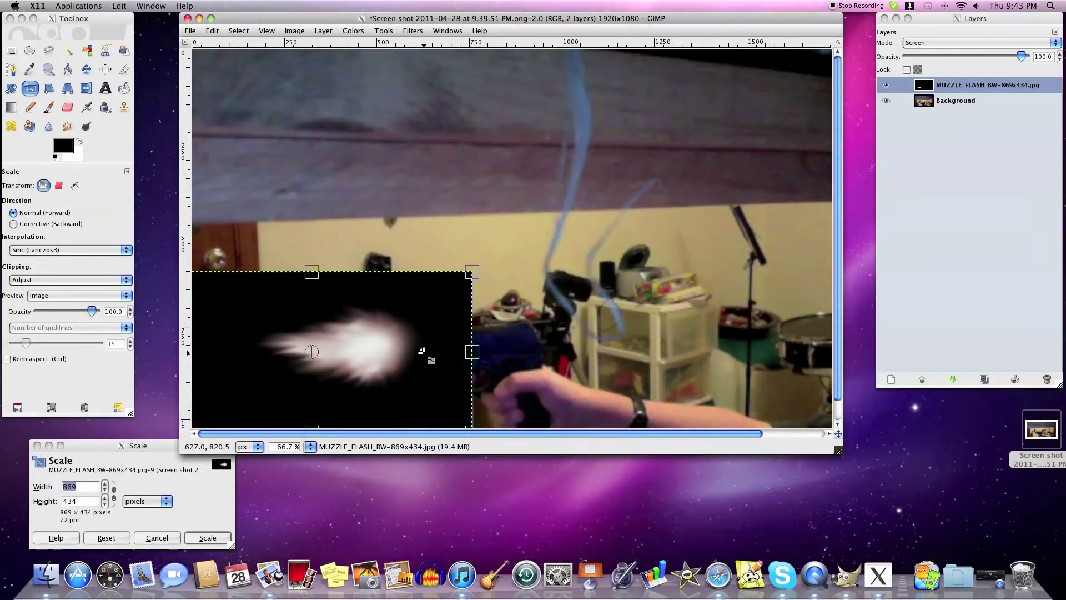
{"action": "left_click_drag", "start_coordinate": [364, 354], "coordinate": [387, 329]}
{"action": "left_click_drag", "start_coordinate": [238, 333], "coordinate": [376, 335]}
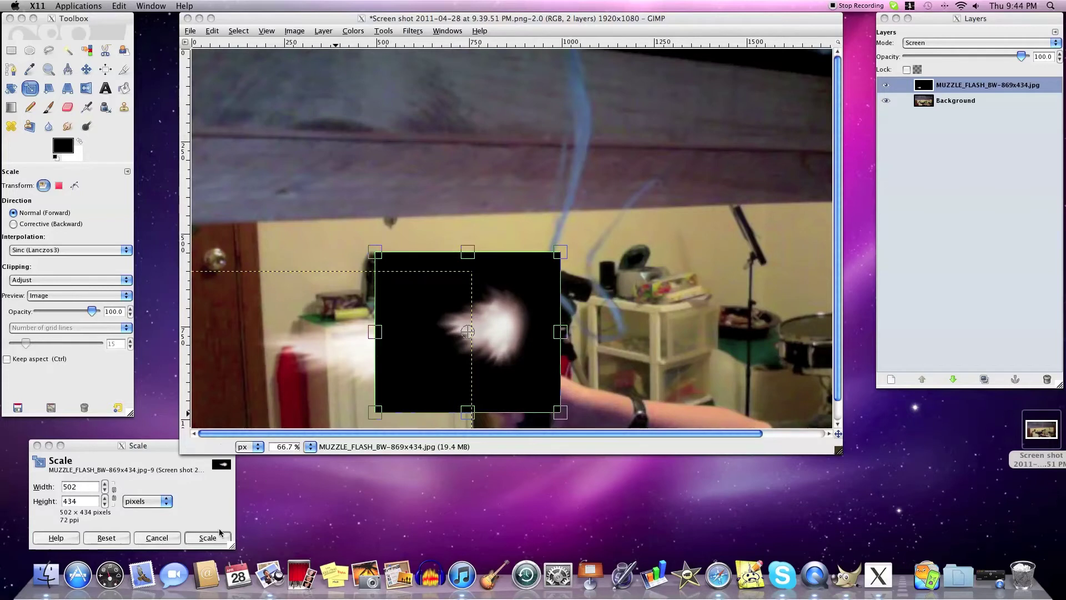
{"action": "left_click", "coordinate": [166, 539]}
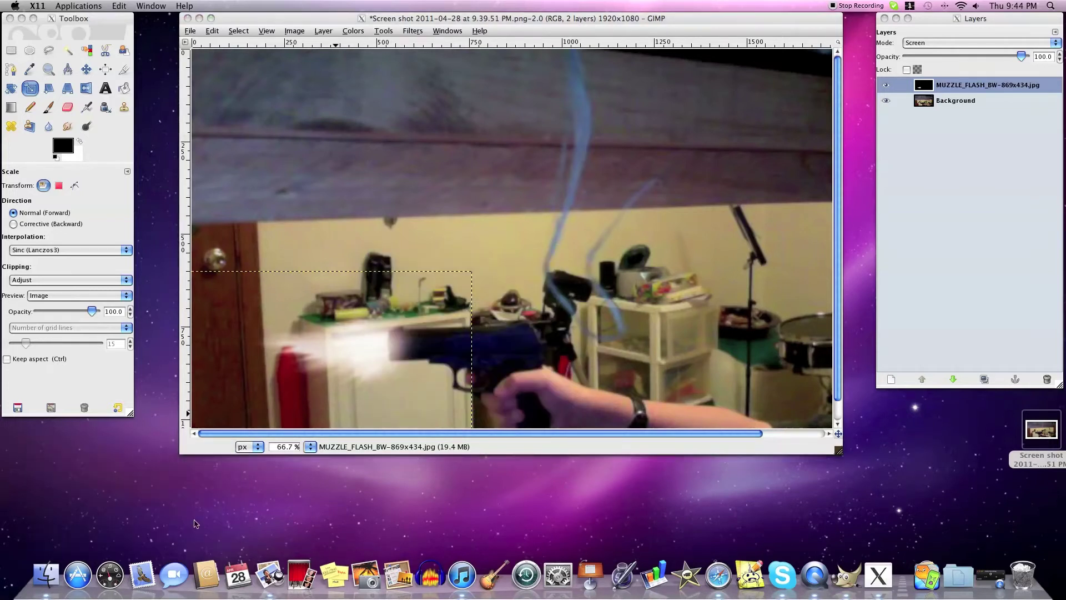
Rotate the muzzle flash layer by about -2.08 degrees to line it up with the gun barrel
{"action": "left_click", "coordinate": [12, 89]}
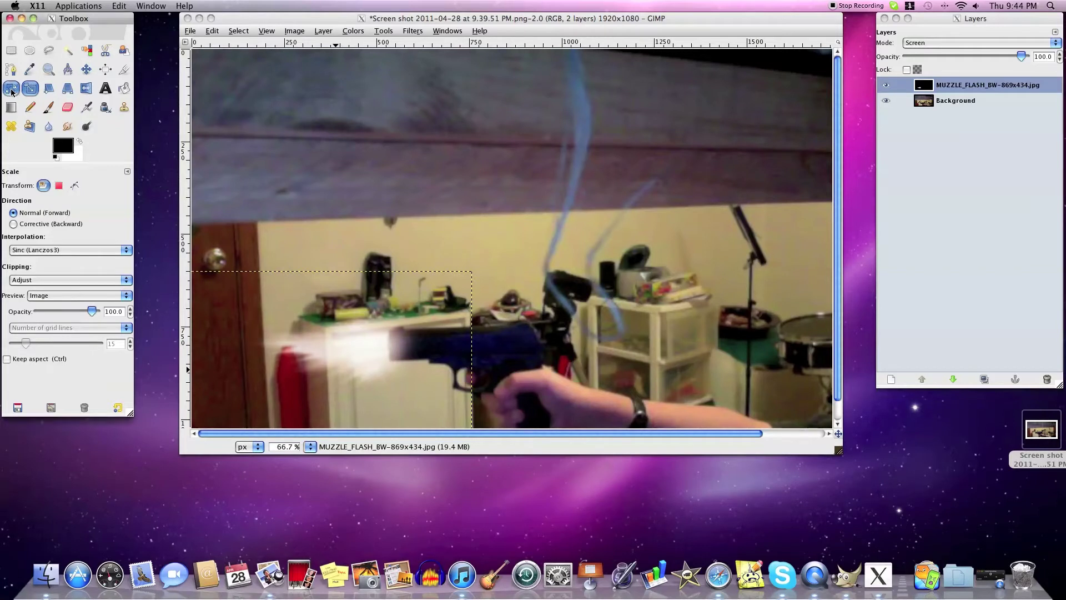
{"action": "left_click", "coordinate": [364, 345]}
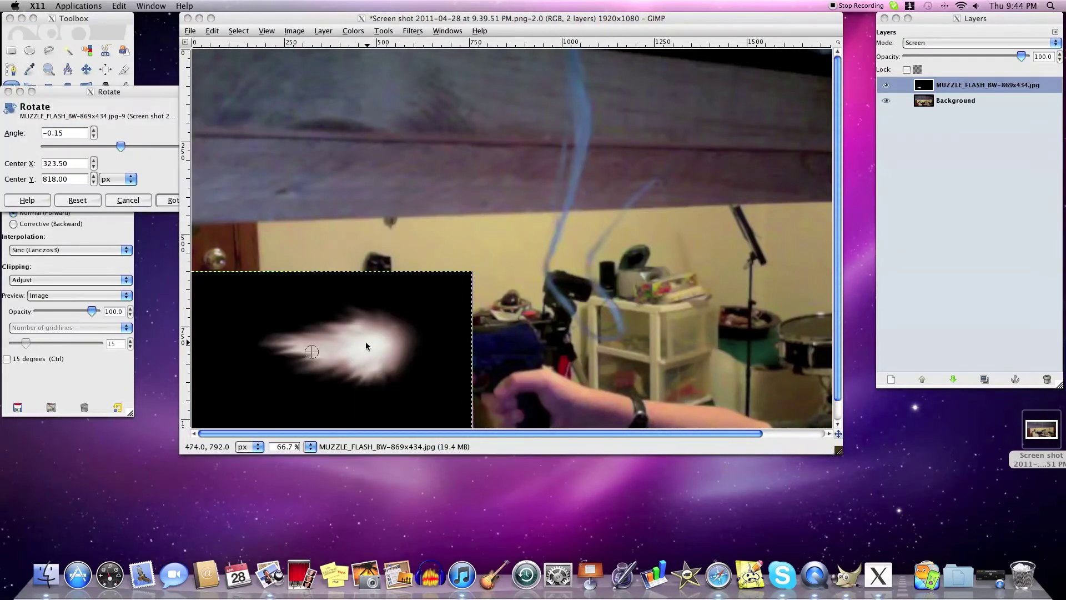
{"action": "left_click_drag", "start_coordinate": [127, 98], "coordinate": [128, 371]}
{"action": "left_click_drag", "start_coordinate": [125, 420], "coordinate": [126, 420]}
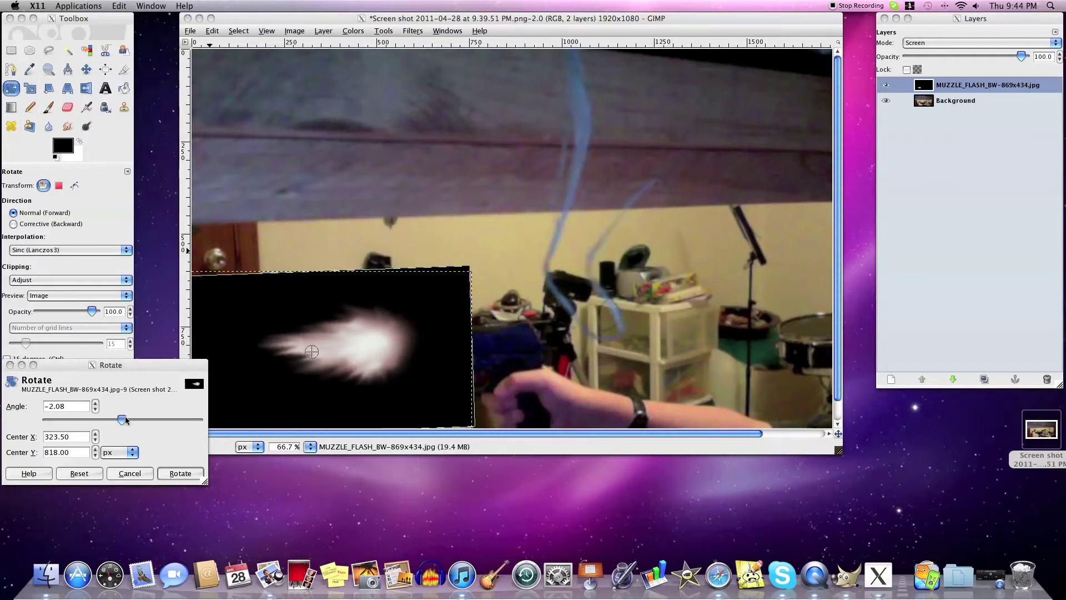
{"action": "left_click", "coordinate": [176, 477]}
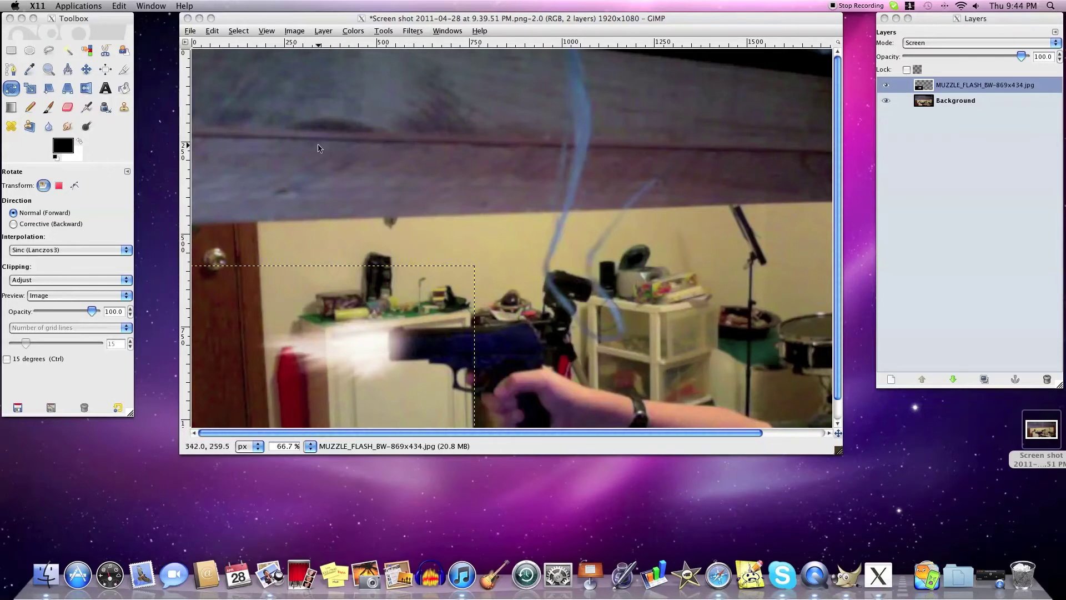
Set up saving the composited image to the Desktop under its current name with JPEG image as the file type
{"action": "left_click", "coordinate": [184, 31]}
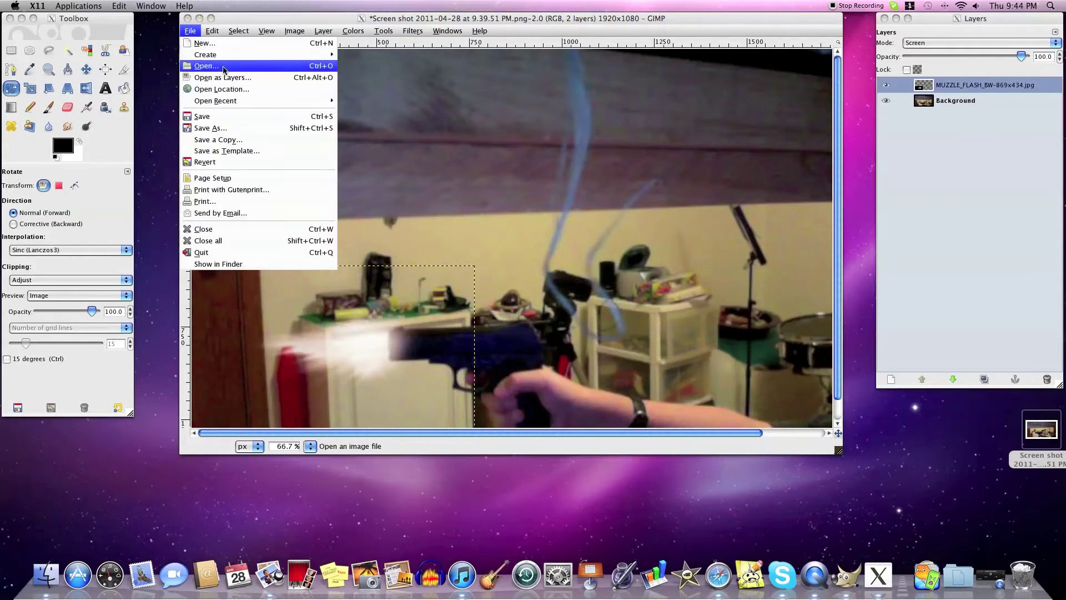
{"action": "left_click", "coordinate": [247, 127]}
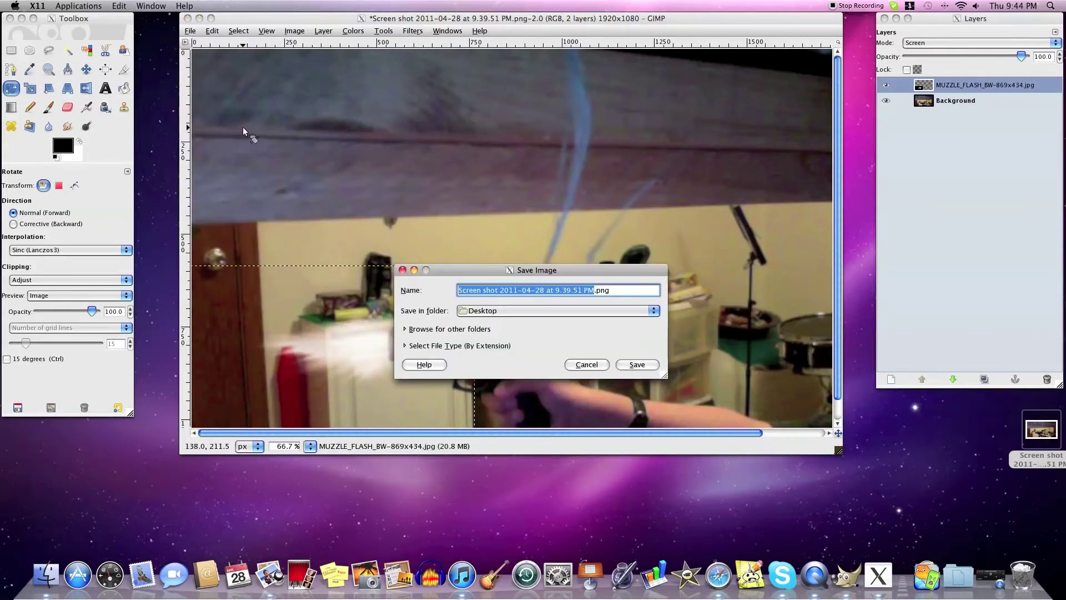
{"action": "left_click", "coordinate": [522, 346]}
{"action": "scroll", "coordinate": [539, 438], "scroll_direction": "down", "scroll_amount": 10}
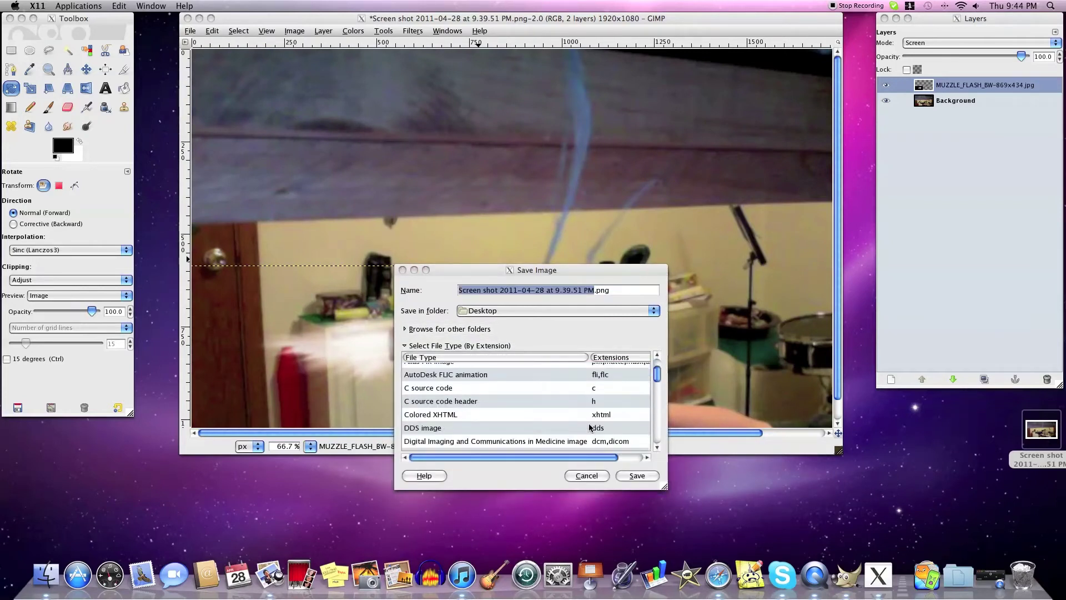
{"action": "scroll", "coordinate": [590, 427], "scroll_direction": "down", "scroll_amount": 5}
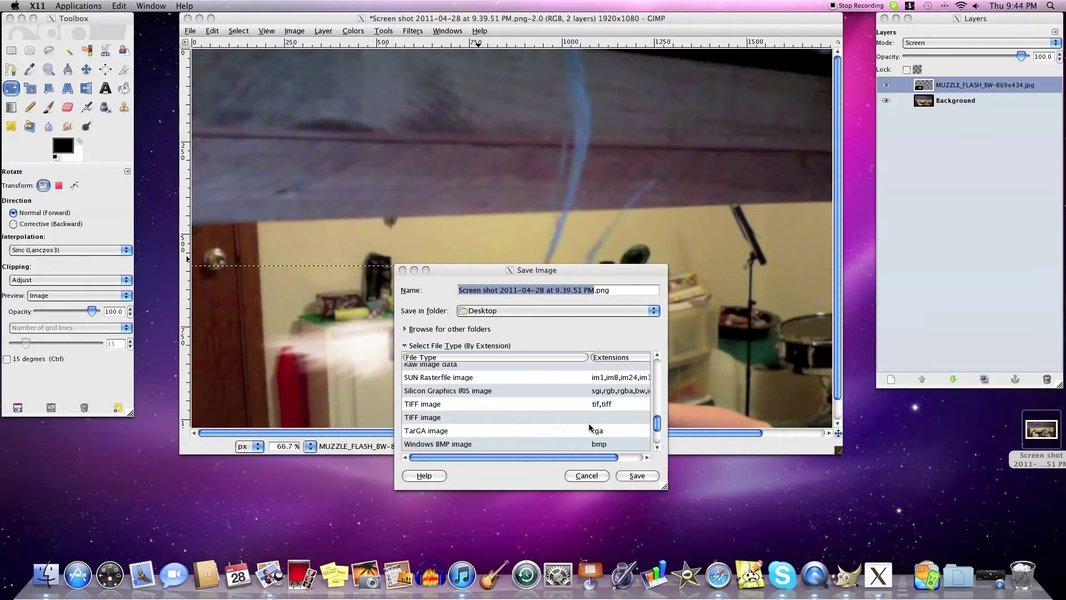
{"action": "scroll", "coordinate": [590, 428], "scroll_direction": "up", "scroll_amount": 5}
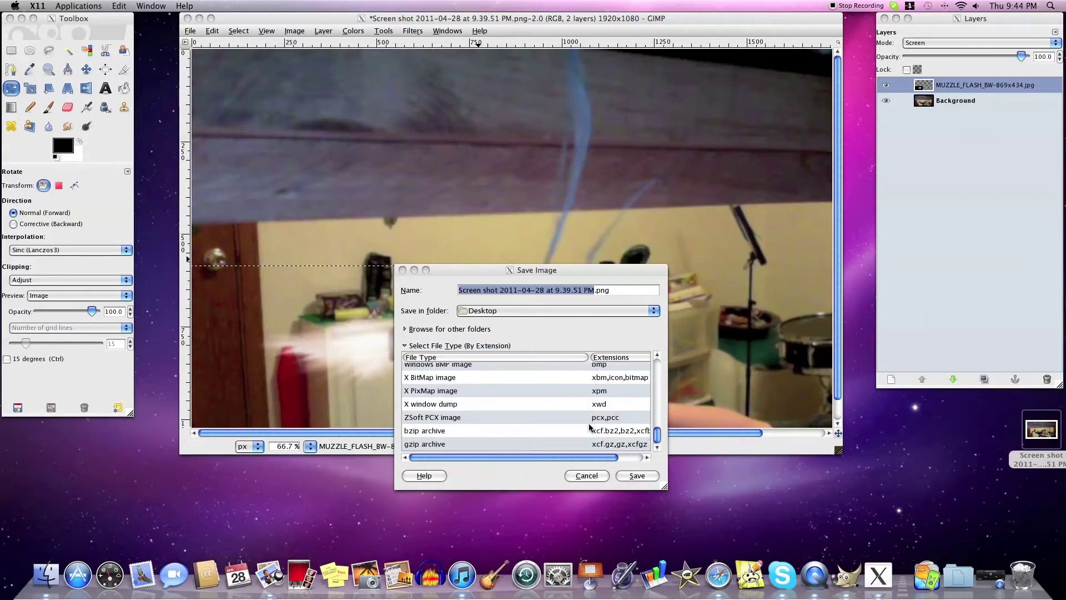
{"action": "scroll", "coordinate": [590, 427], "scroll_direction": "up", "scroll_amount": 5}
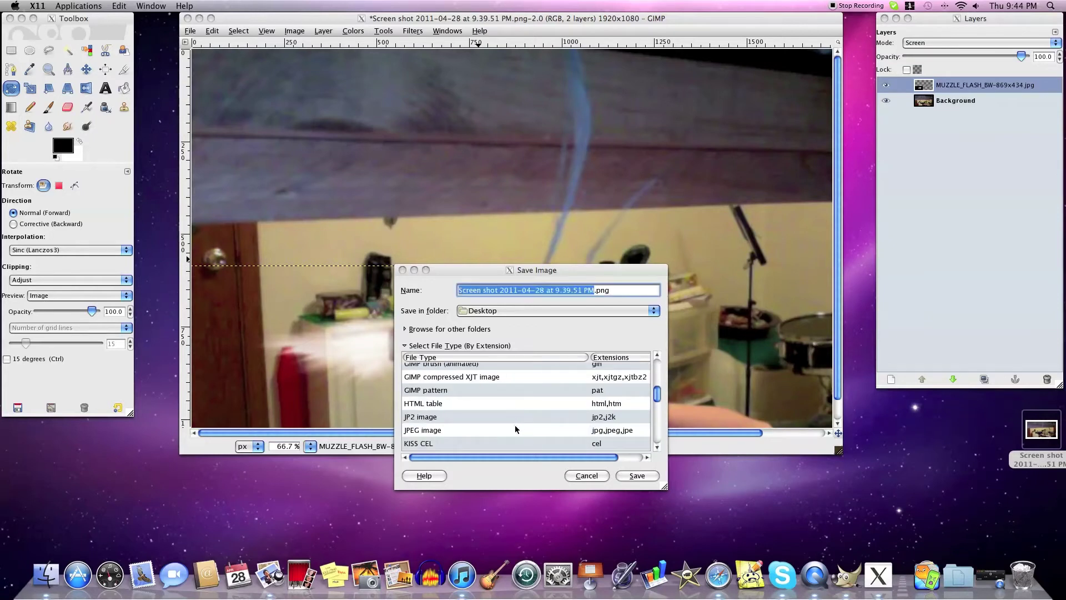
{"action": "left_click", "coordinate": [514, 430]}
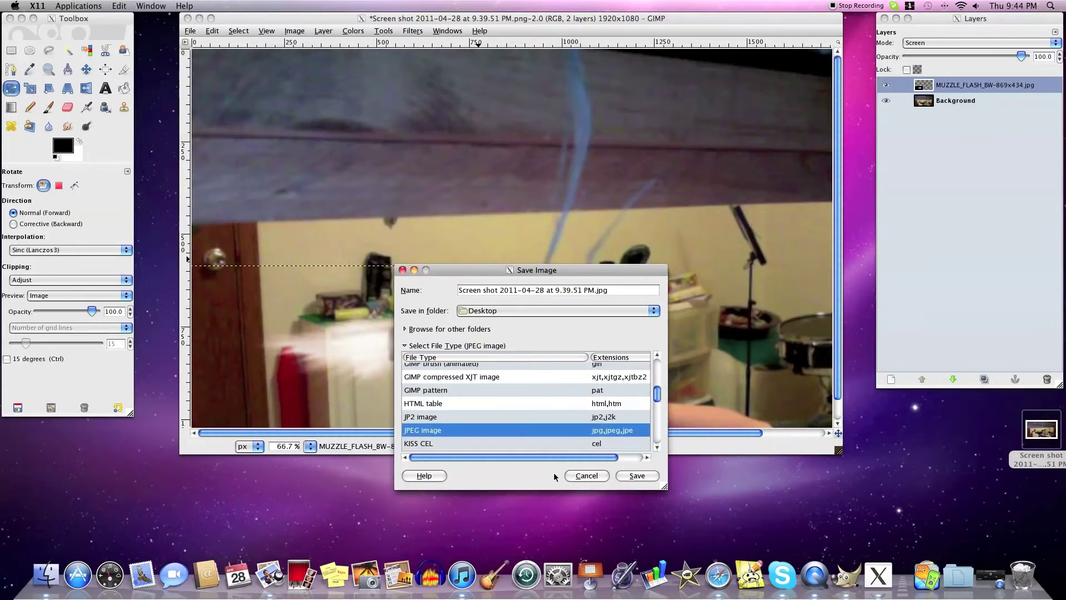
Export the flattened image as a JPEG with the quality set to 100
{"action": "left_click", "coordinate": [637, 476]}
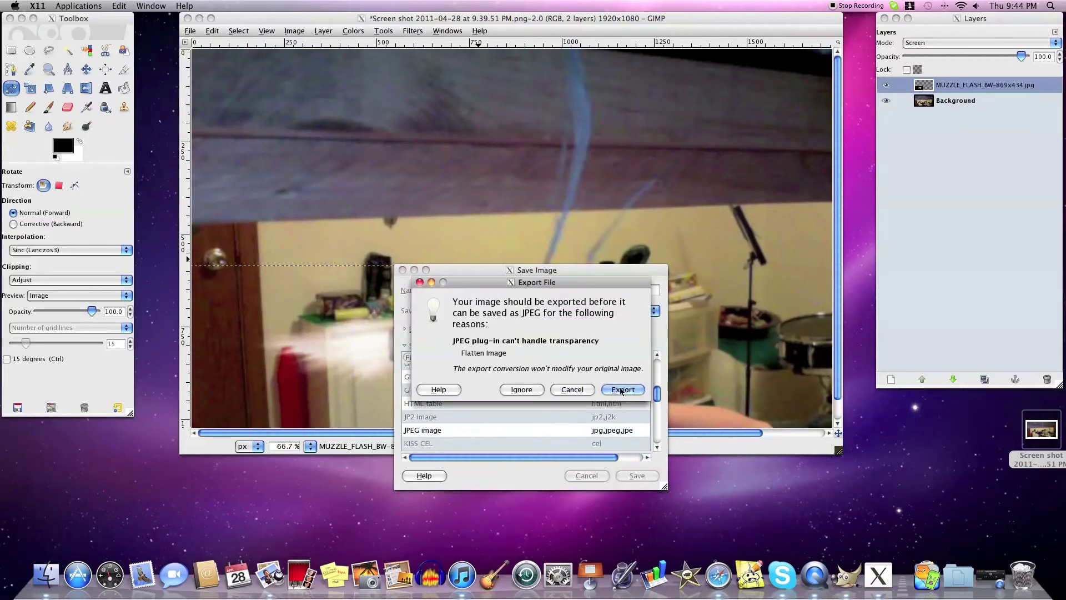
{"action": "left_click", "coordinate": [621, 390]}
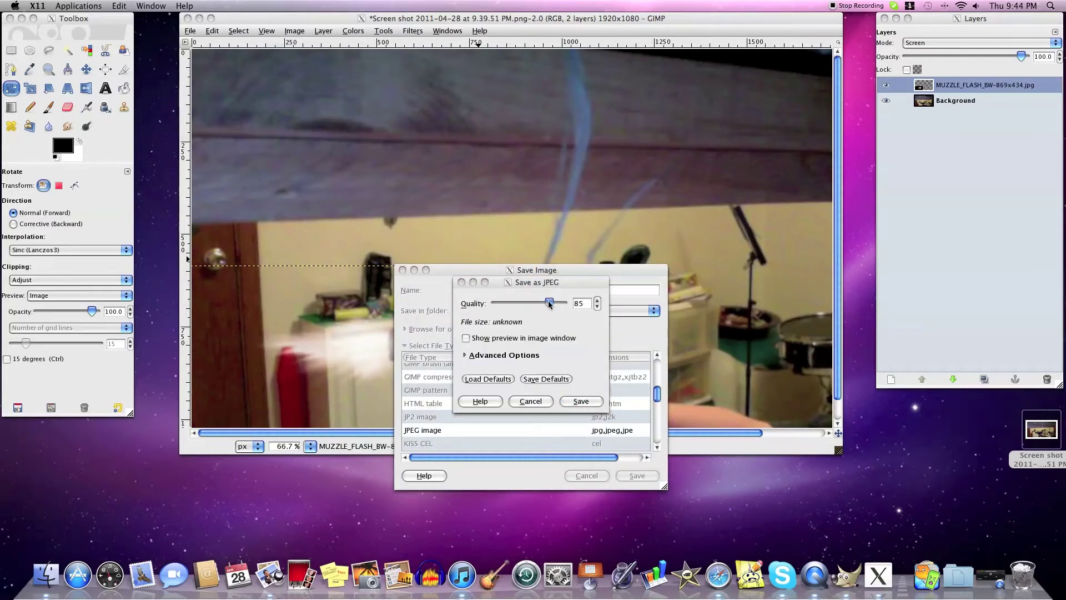
{"action": "left_click_drag", "start_coordinate": [546, 305], "coordinate": [571, 304]}
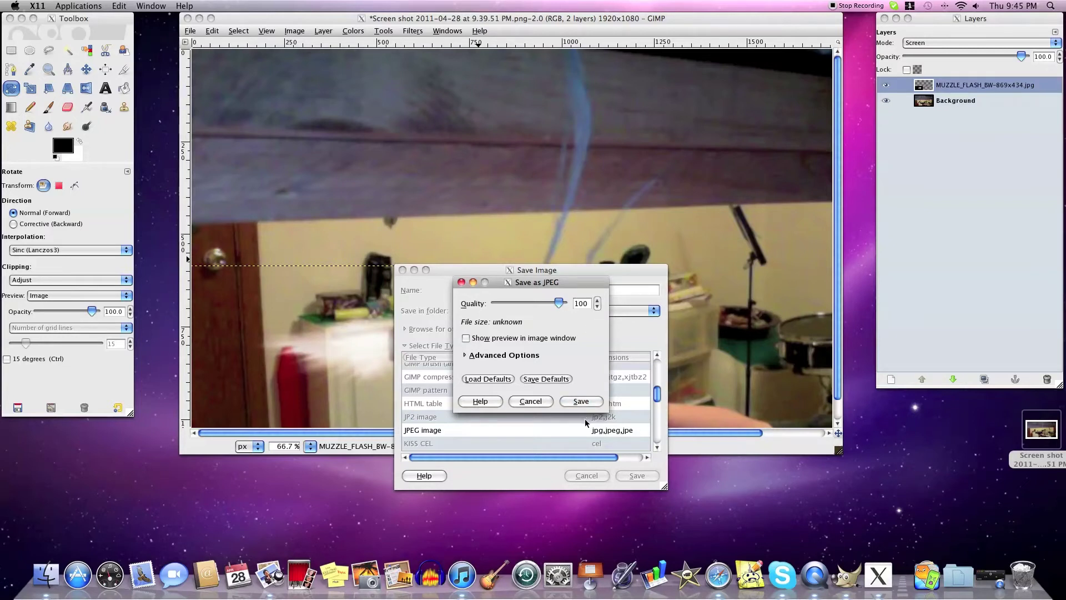
{"action": "left_click", "coordinate": [588, 403]}
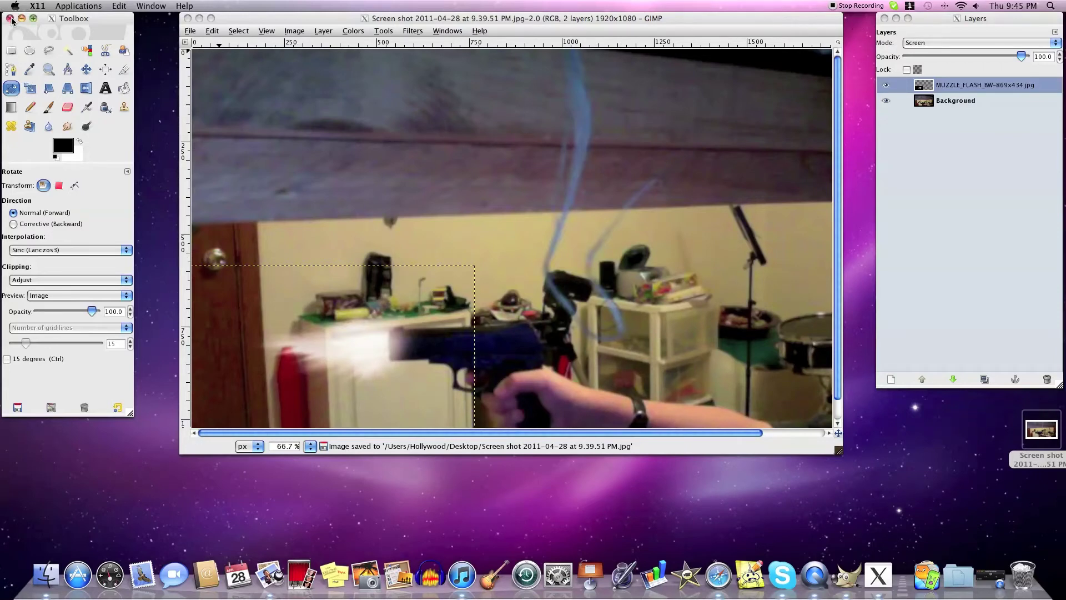
Leave GIMP, view the newly saved Screen shot 2011-04-28 at 9.39.51 PM.jpg from the Desktop in Preview, and close it
{"action": "key", "text": "super+h"}
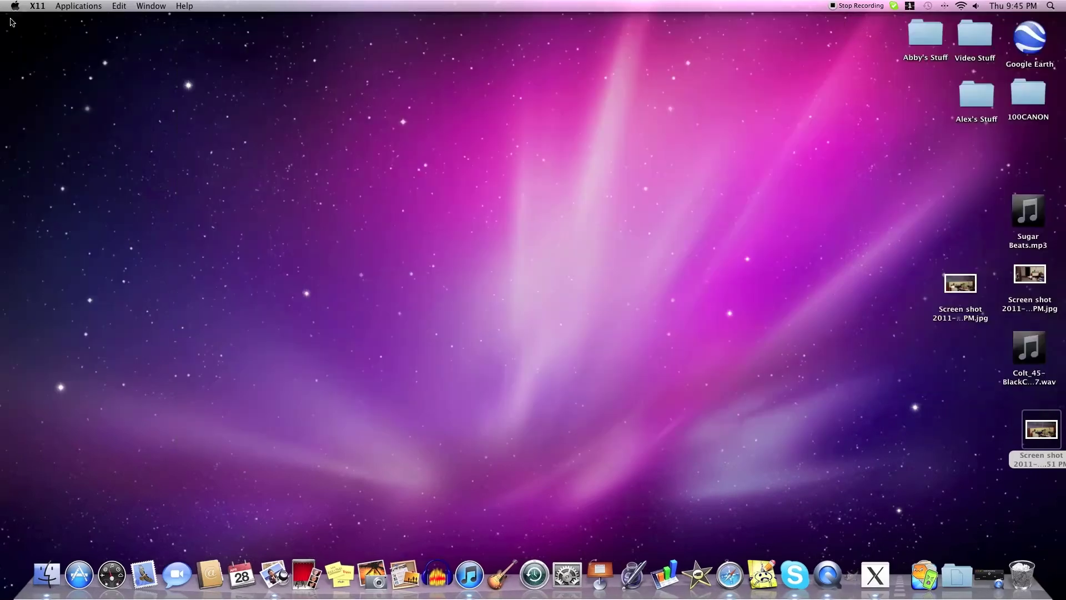
{"action": "left_click", "coordinate": [971, 290]}
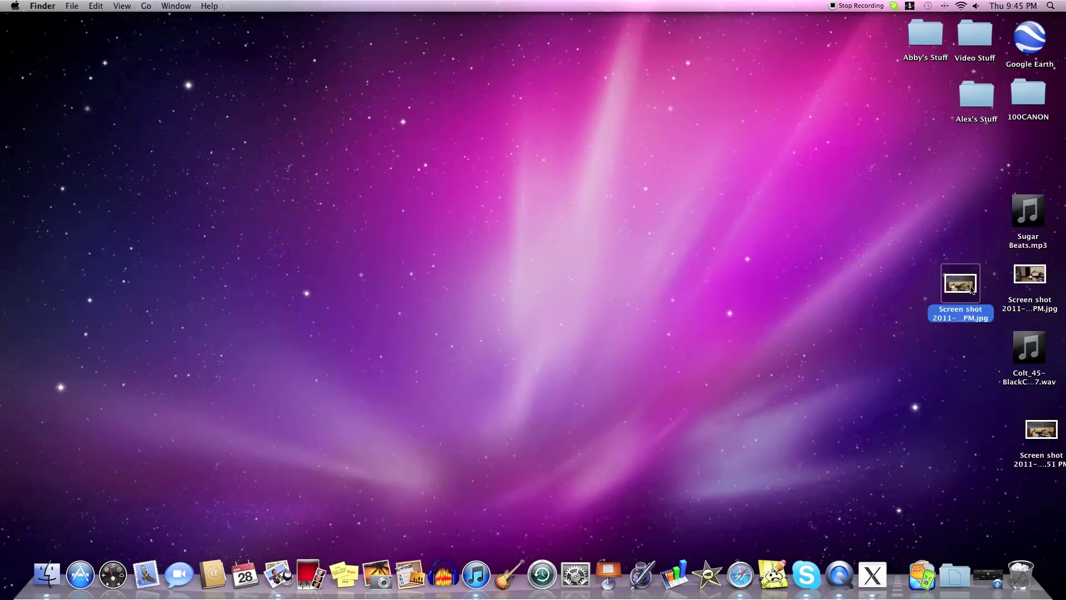
{"action": "double_click", "coordinate": [972, 290]}
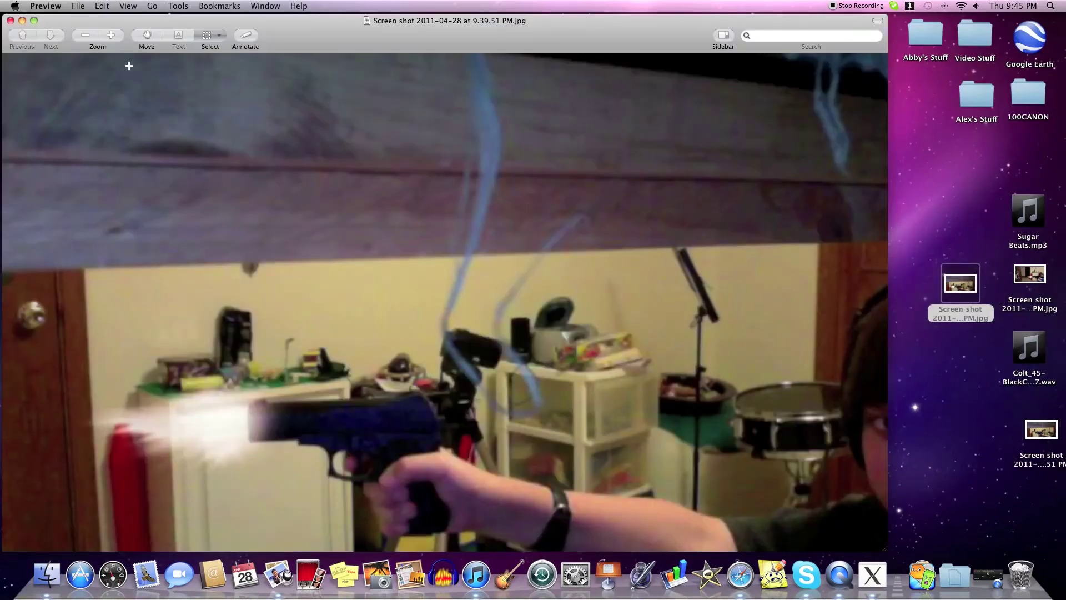
{"action": "left_click", "coordinate": [11, 21]}
View the older Screen shot 2011-04-19 at 5.33.42 PM.jpg in Preview, close it, and move the file to the Trash
{"action": "left_click_drag", "start_coordinate": [1005, 295], "coordinate": [919, 421]}
{"action": "double_click", "coordinate": [908, 416]}
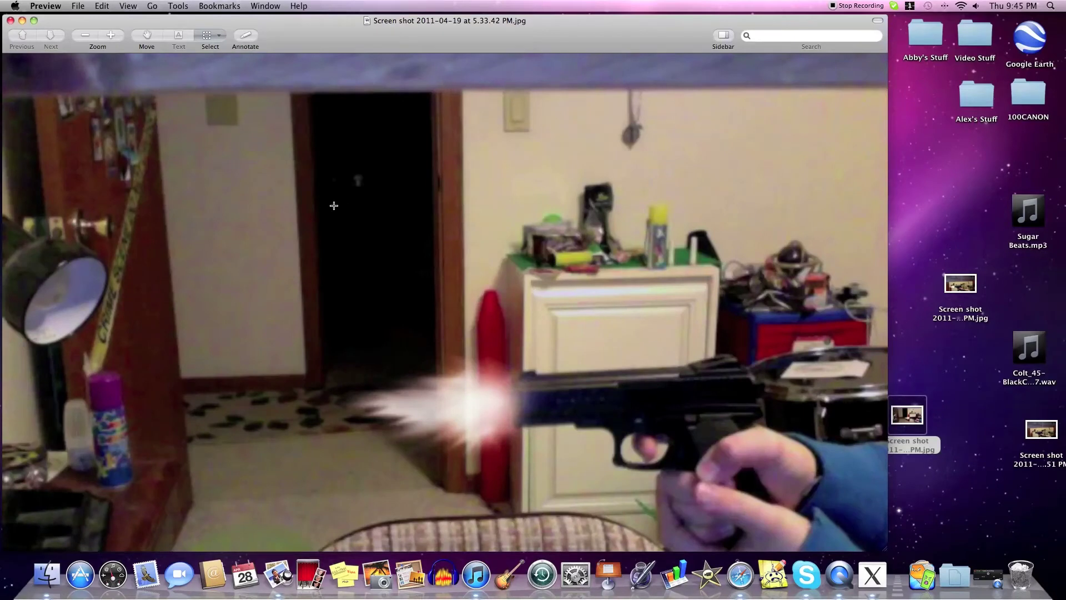
{"action": "left_click", "coordinate": [10, 21]}
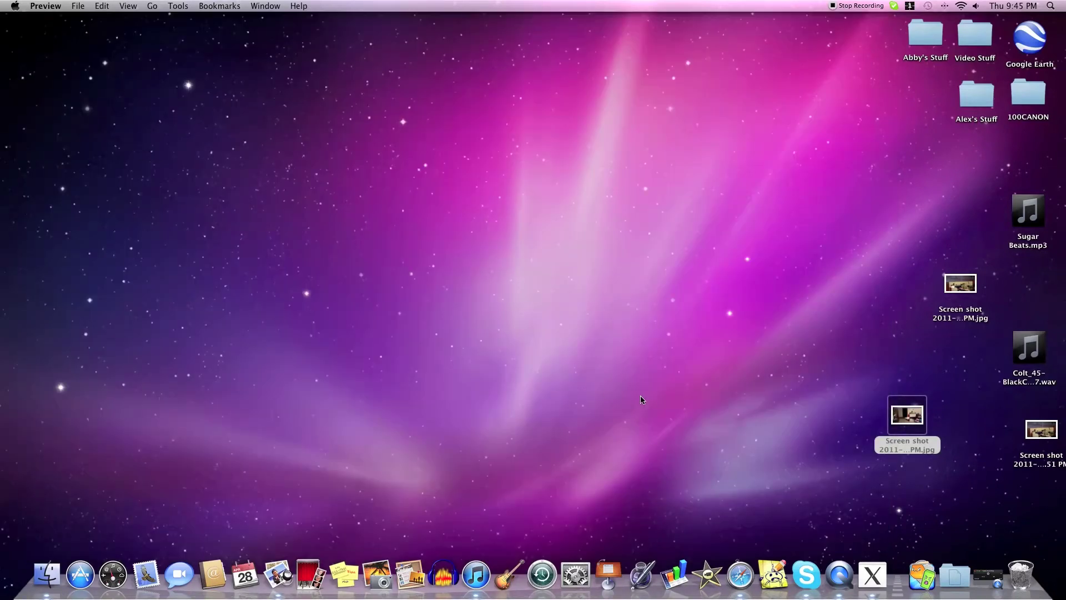
{"action": "left_click_drag", "start_coordinate": [908, 416], "coordinate": [1008, 573]}
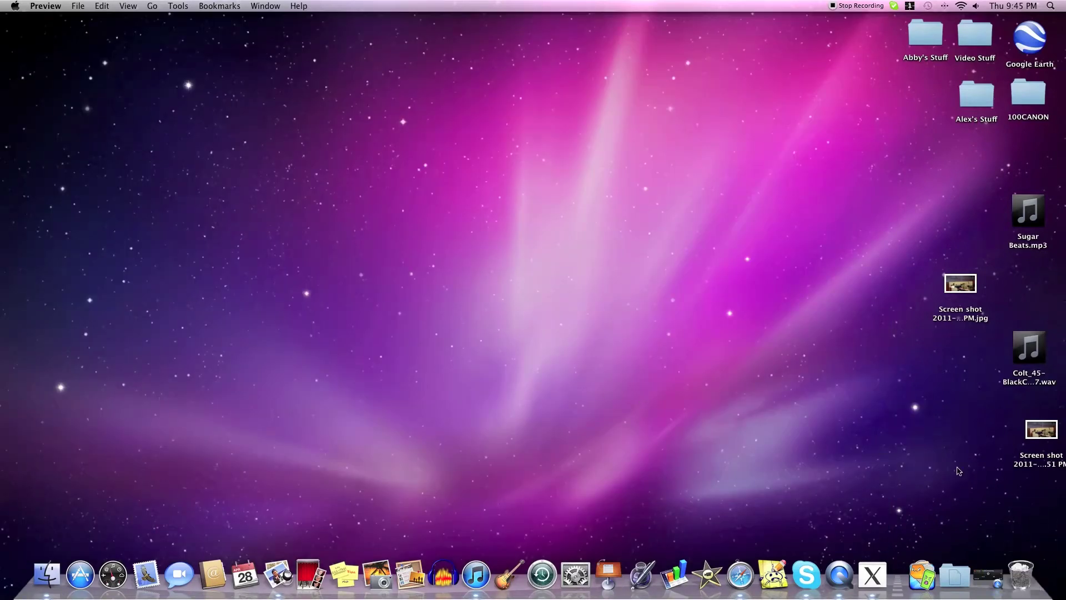
Reopen the new muzzle flash JPEG from the Desktop to examine the composite, and close the preview
{"action": "left_click_drag", "start_coordinate": [956, 280], "coordinate": [976, 287]}
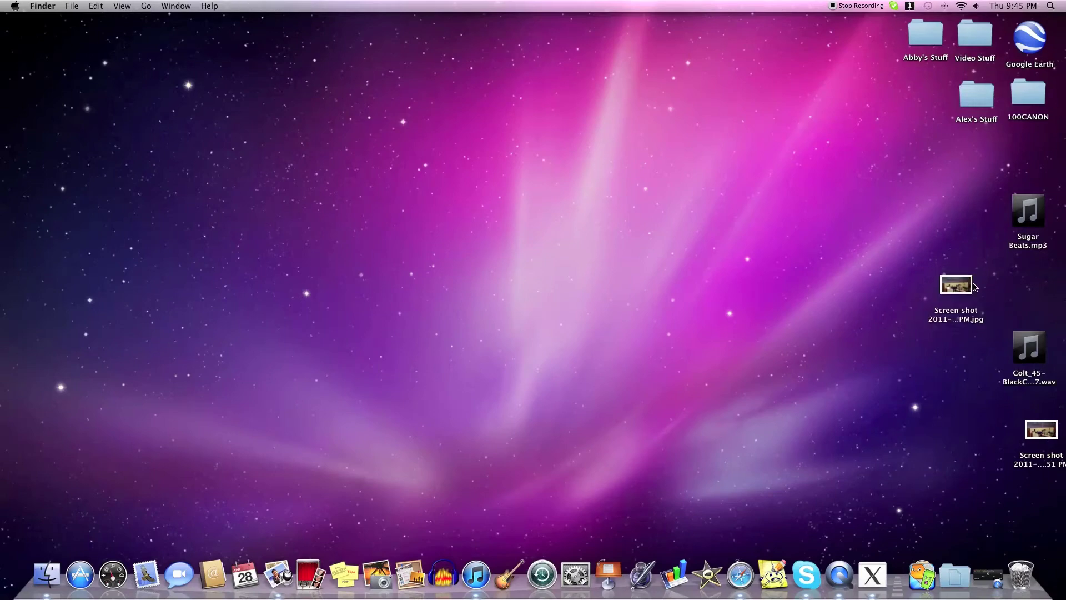
{"action": "double_click", "coordinate": [970, 287]}
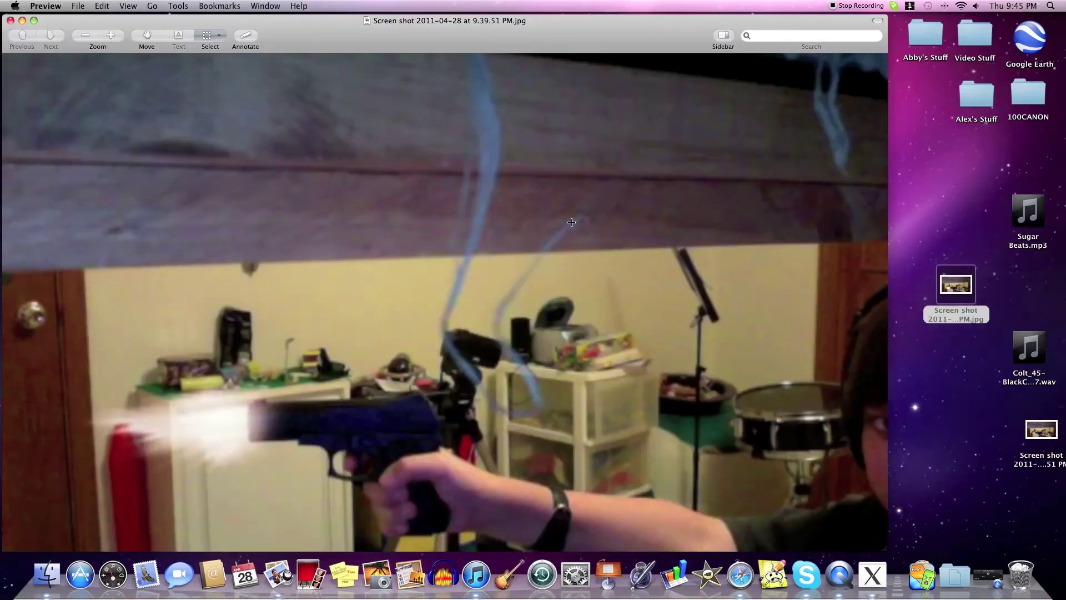
{"action": "left_click", "coordinate": [10, 21]}
Switch to iMovie and play the second clip of the muzzle flash effect test project from the firing moment
{"action": "left_click", "coordinate": [707, 575]}
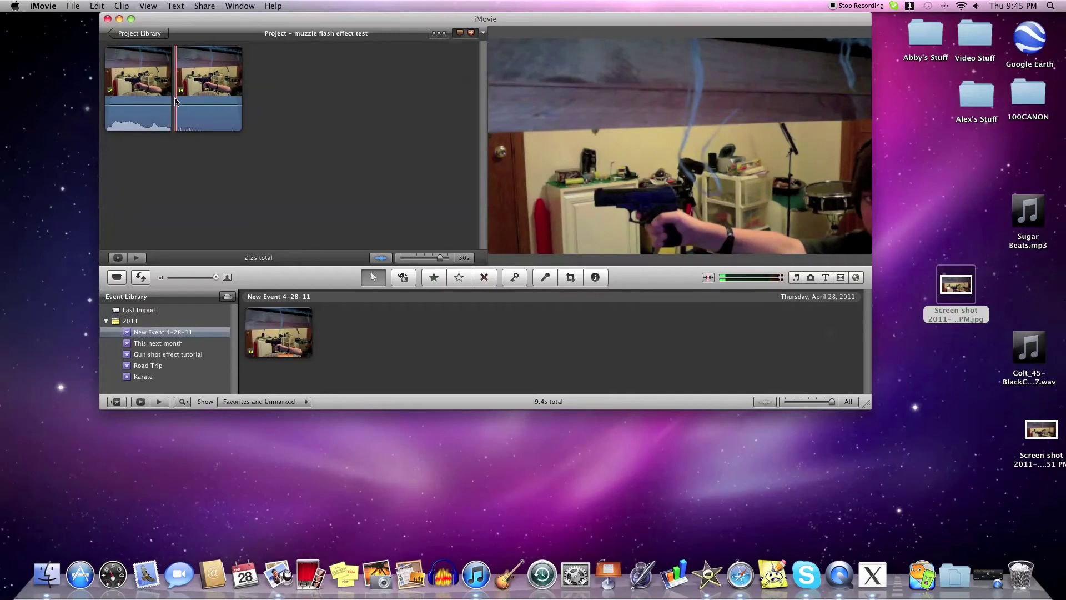
{"action": "key", "text": "space"}
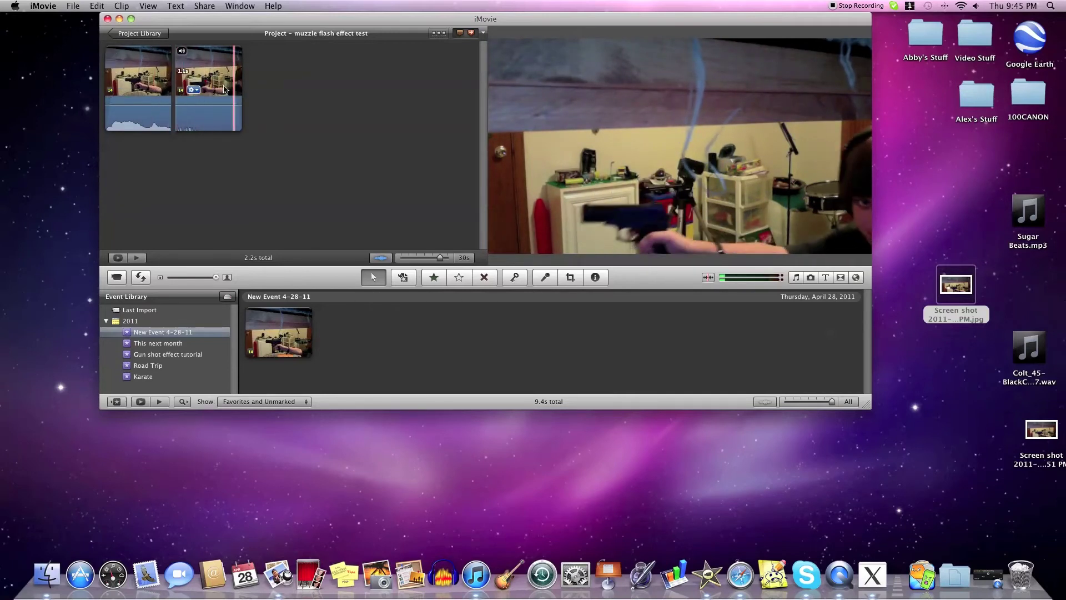
{"action": "left_click", "coordinate": [198, 85]}
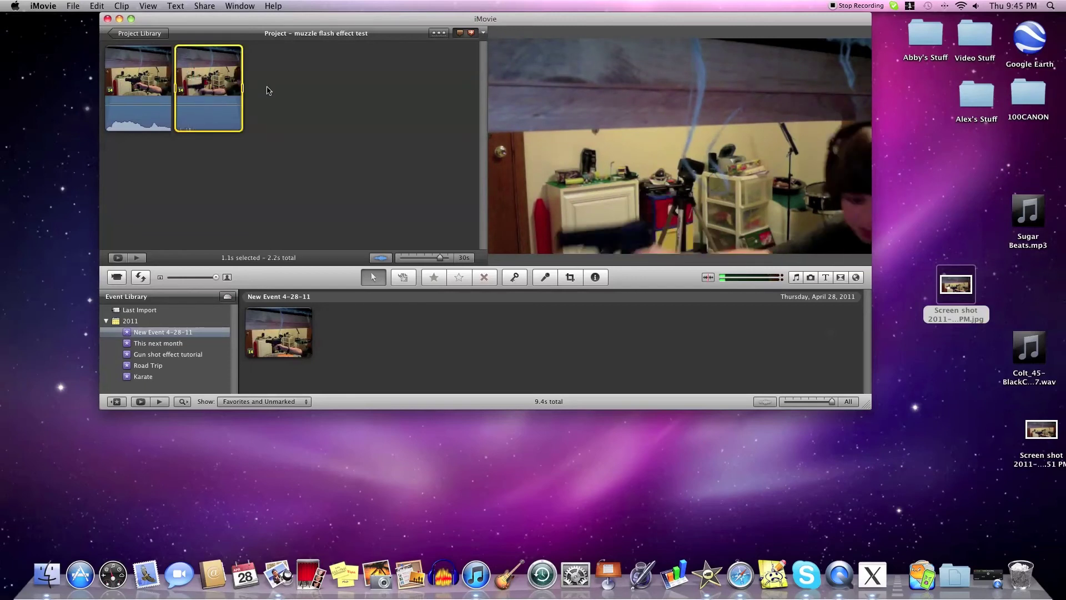
{"action": "left_click", "coordinate": [269, 88]}
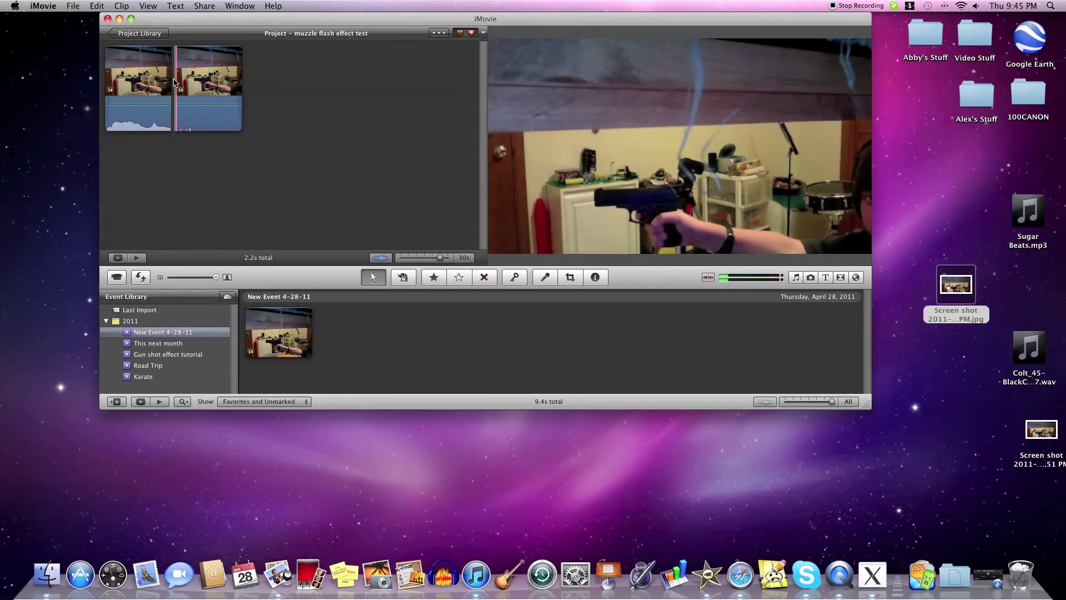
Delete the first 0.1 seconds of the second clip in the project
{"action": "left_click_drag", "start_coordinate": [175, 82], "coordinate": [179, 82]}
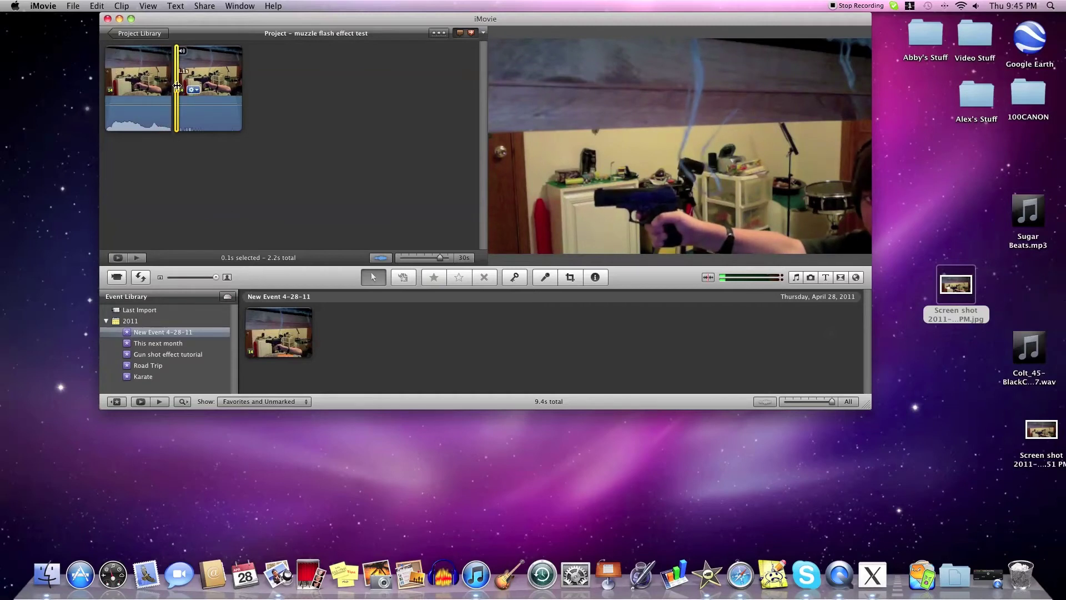
{"action": "key", "text": "Delete"}
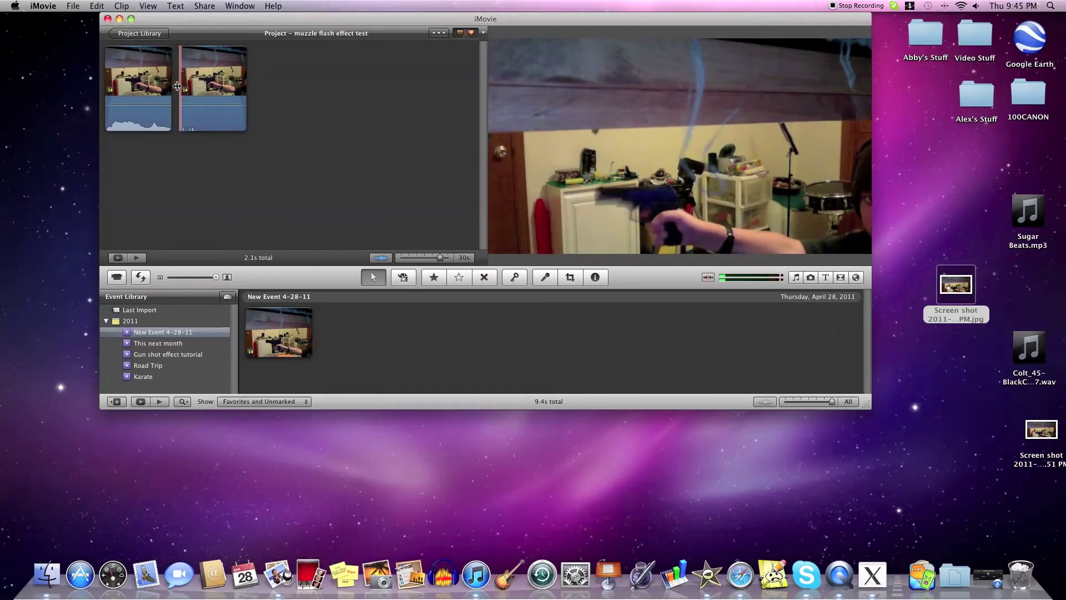
{"action": "right_click", "coordinate": [171, 89]}
{"action": "left_click", "coordinate": [189, 97]}
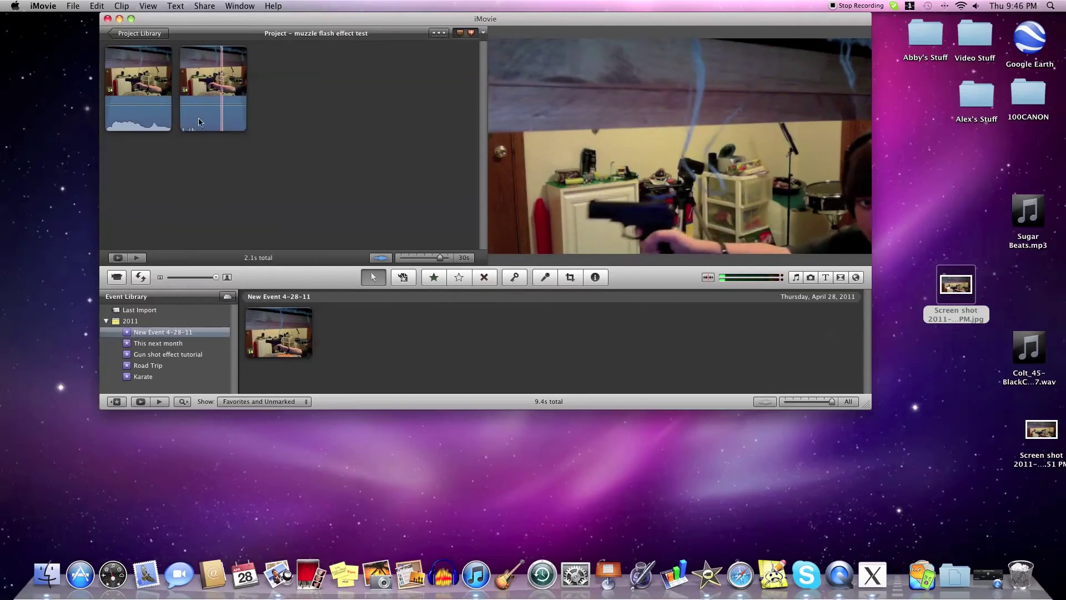
Insert the muzzle flash JPEG from the Desktop between the two gun clips in the project
{"action": "left_click_drag", "start_coordinate": [940, 293], "coordinate": [180, 94]}
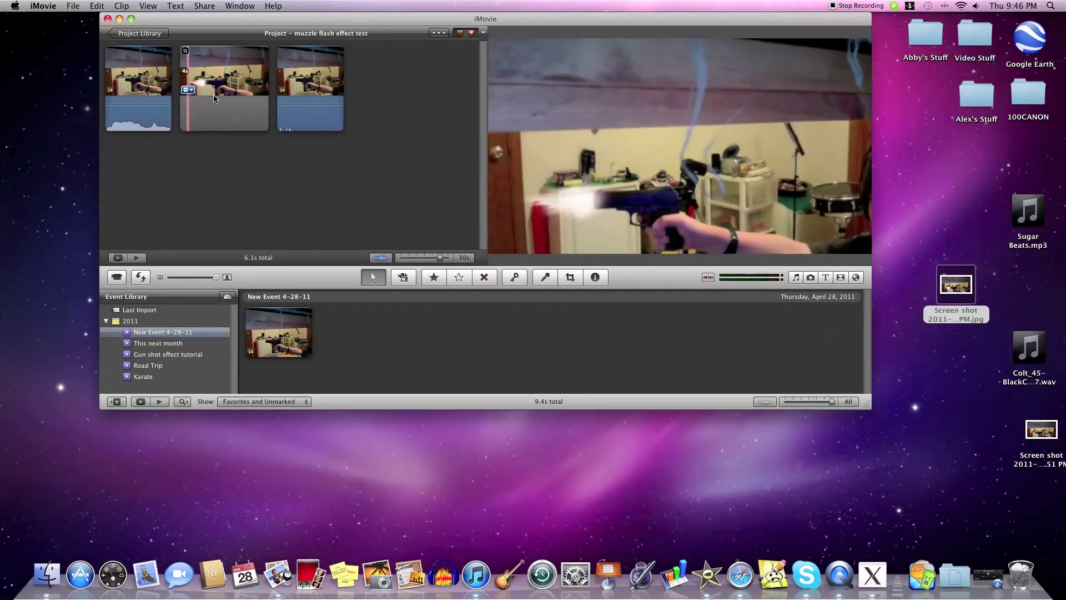
{"action": "left_click", "coordinate": [188, 89]}
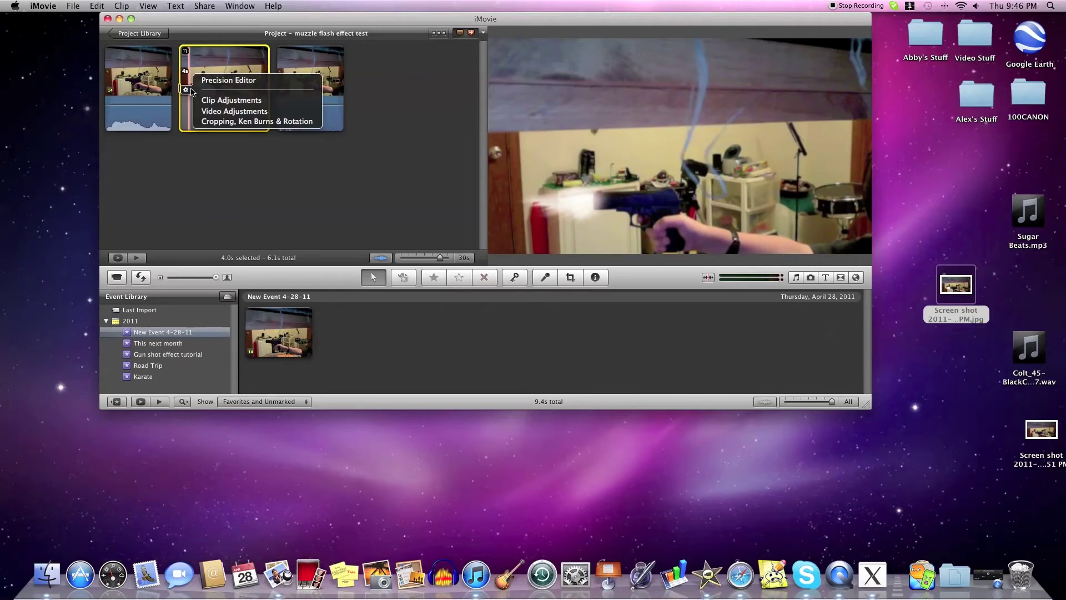
{"action": "key", "text": "Escape"}
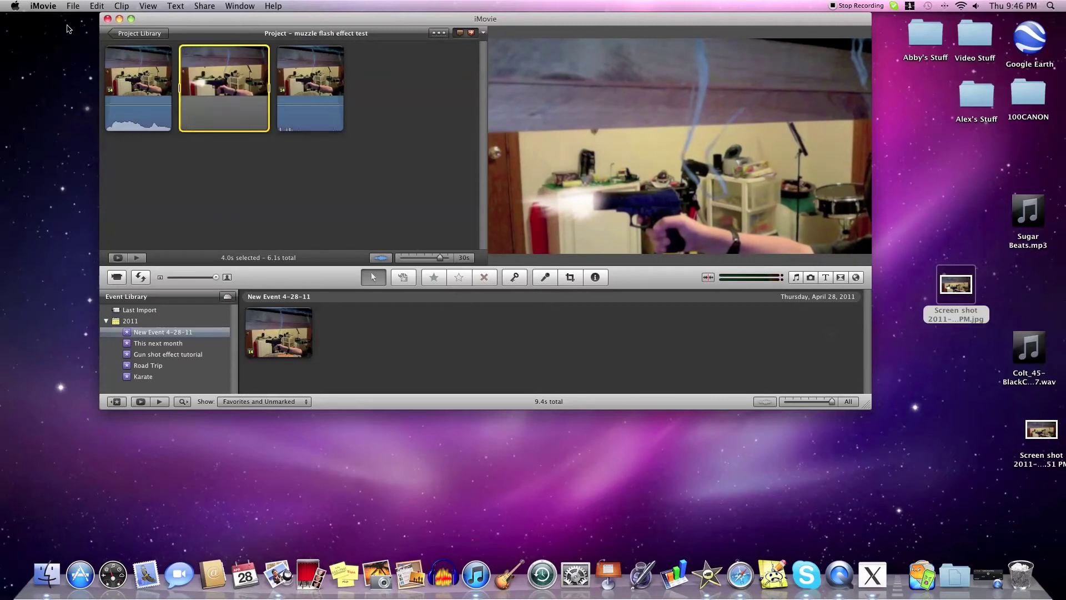
Check the Show Advanced Tools setting in iMovie's general preferences and close the preferences
{"action": "left_click", "coordinate": [50, 8]}
{"action": "left_click", "coordinate": [58, 37]}
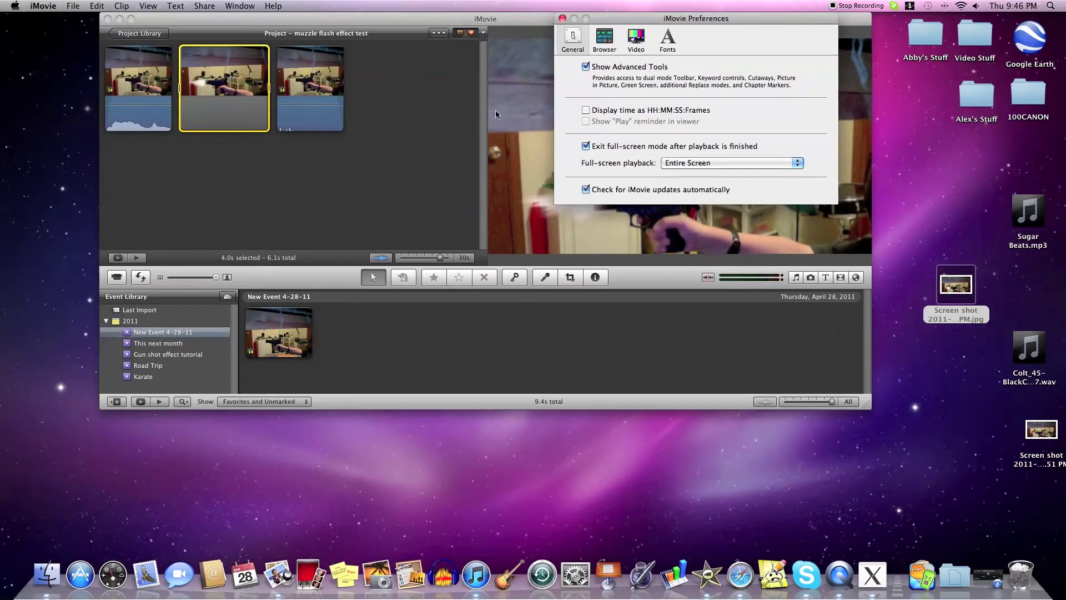
{"action": "left_click", "coordinate": [562, 19]}
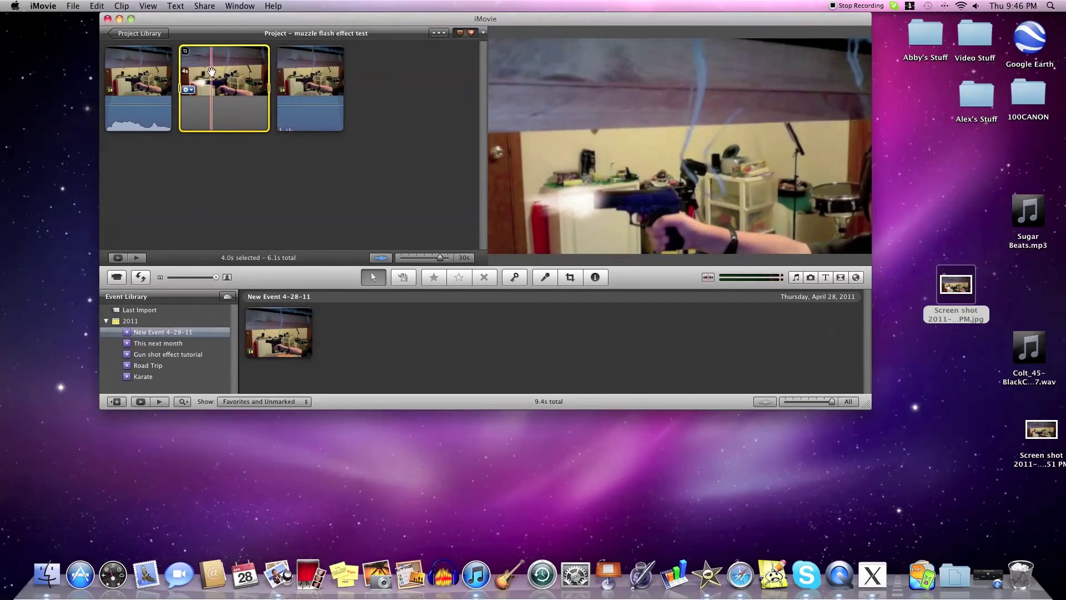
Change the muzzle flash still's framing from Ken Burns to Fit
{"action": "left_click", "coordinate": [188, 90]}
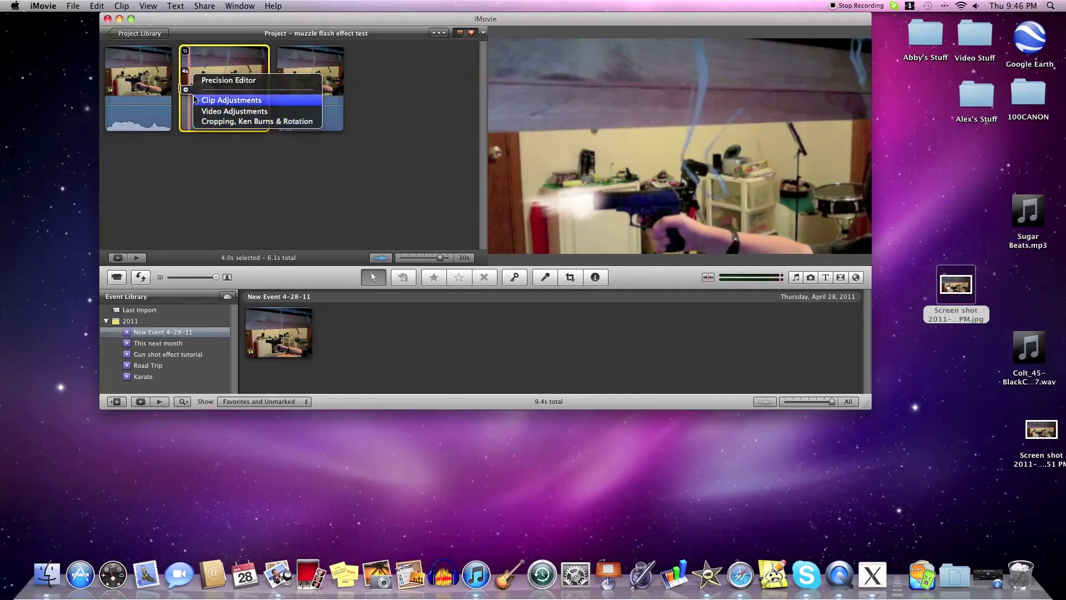
{"action": "left_click", "coordinate": [224, 121]}
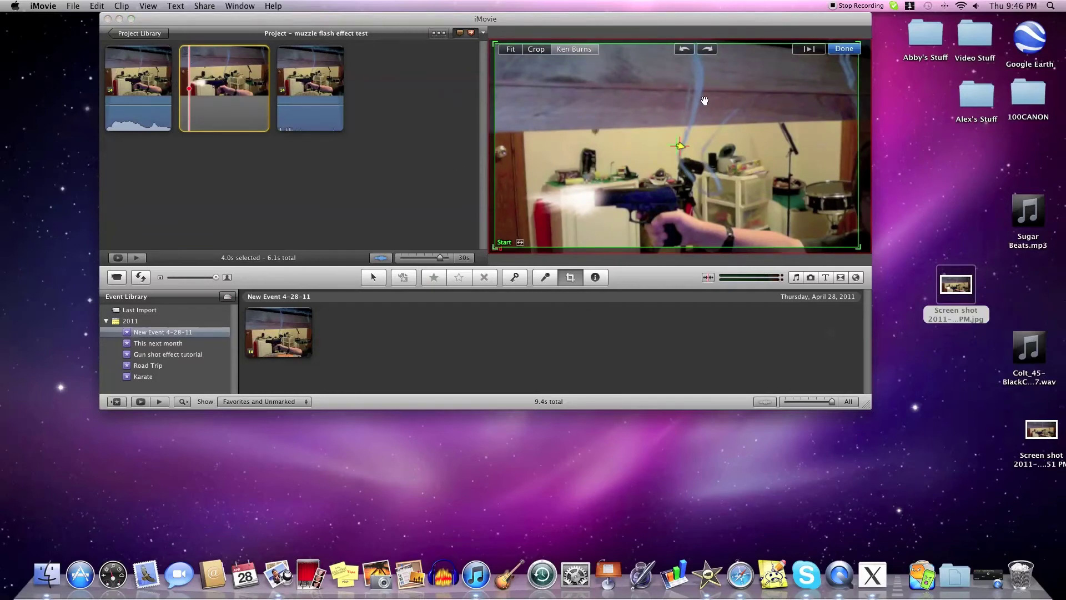
{"action": "left_click", "coordinate": [511, 49]}
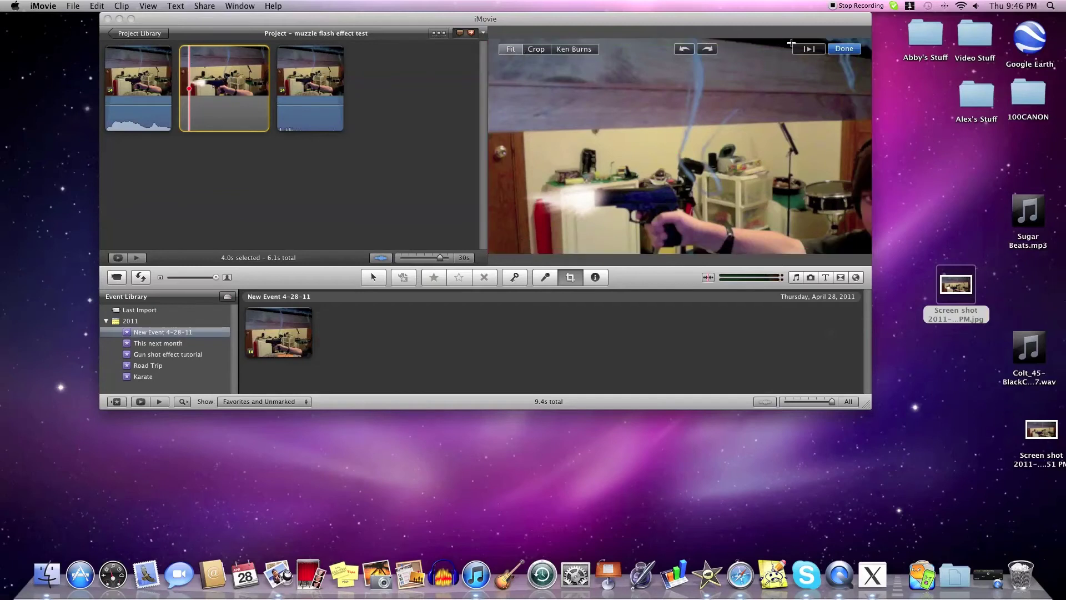
{"action": "left_click", "coordinate": [845, 49]}
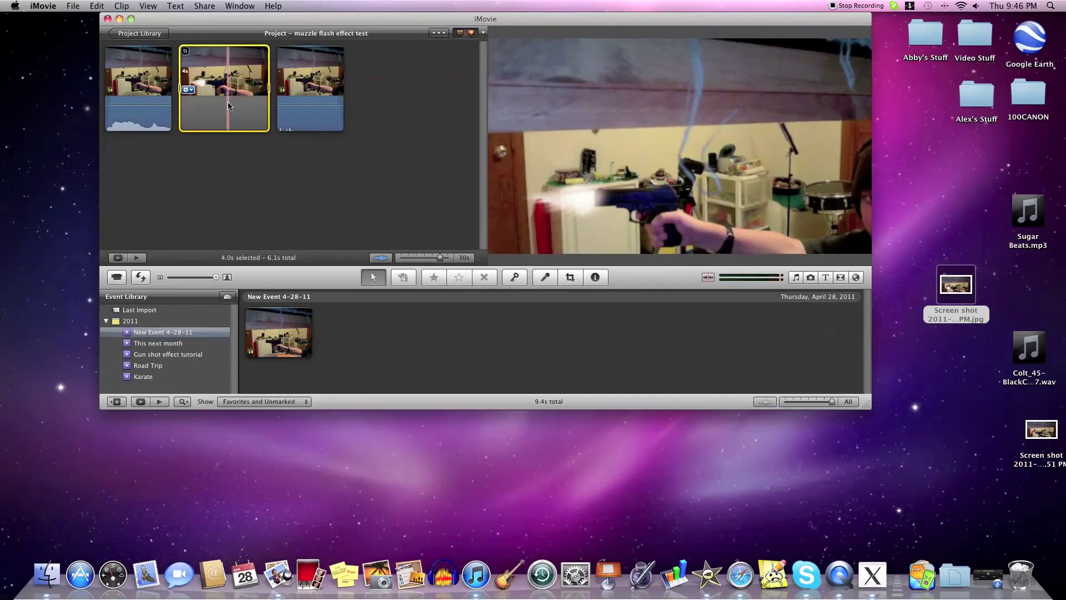
Preview the project from the first clip and set the muzzle flash still's duration to 0.1 seconds, applied to all stills
{"action": "right_click", "coordinate": [106, 85]}
{"action": "left_click", "coordinate": [139, 97]}
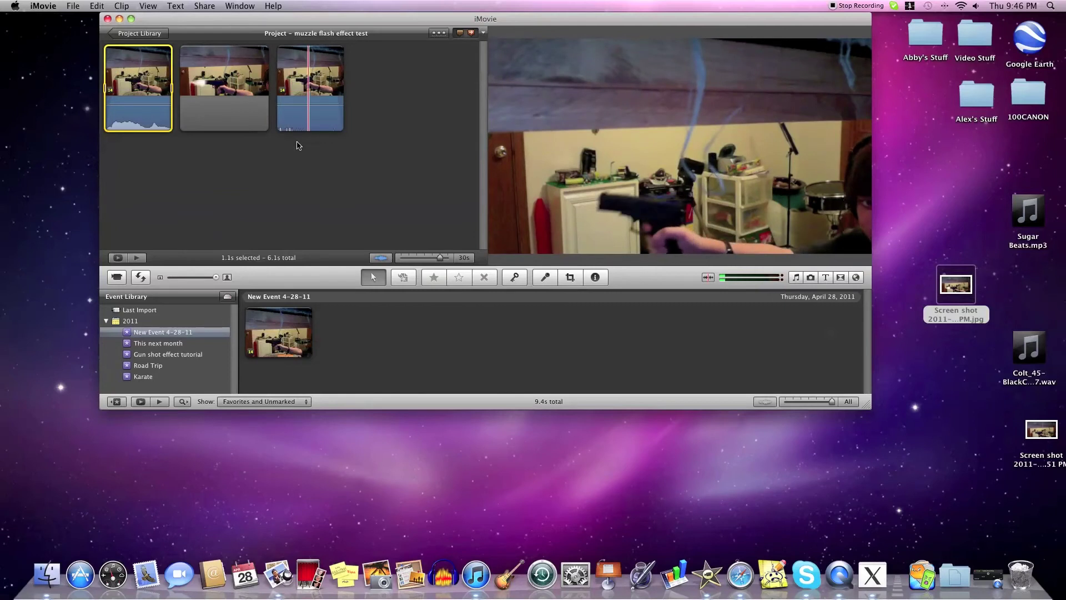
{"action": "left_click", "coordinate": [249, 100]}
{"action": "left_click", "coordinate": [185, 89]}
{"action": "left_click", "coordinate": [206, 101]}
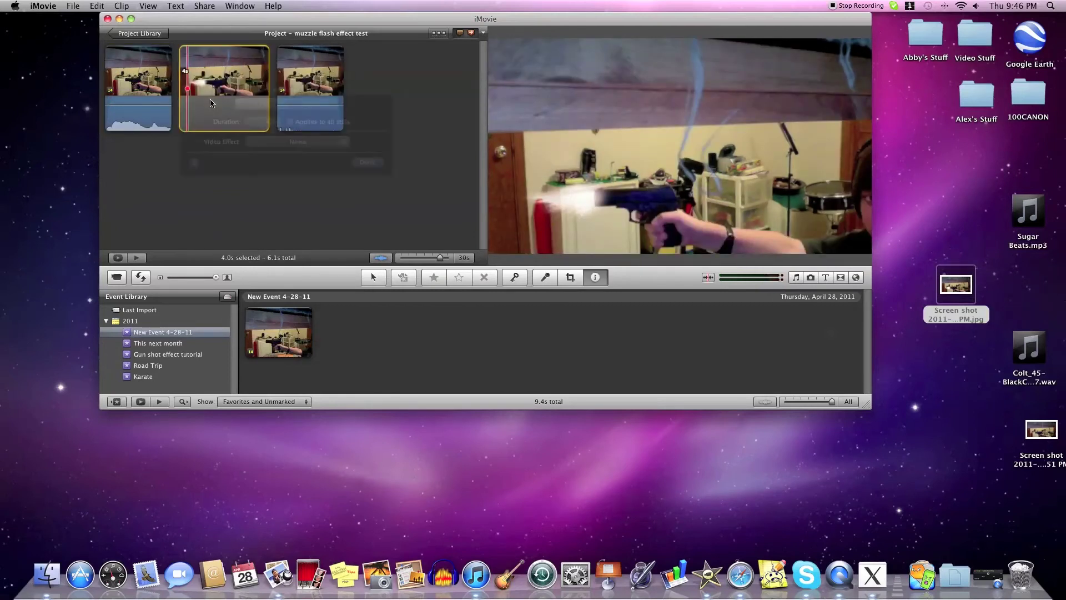
{"action": "double_click", "coordinate": [268, 124]}
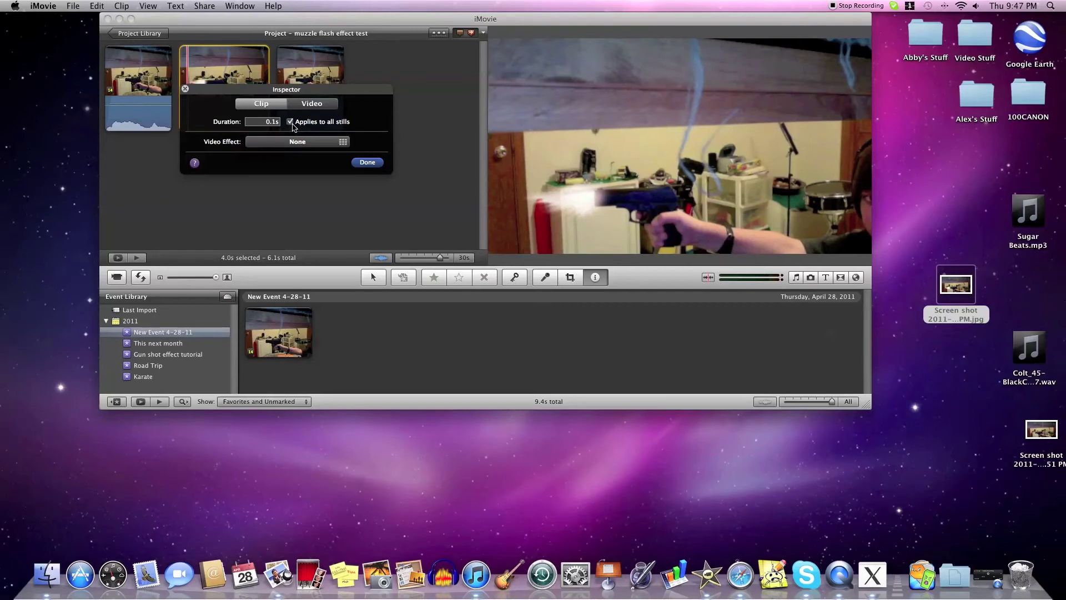
{"action": "left_click", "coordinate": [374, 165]}
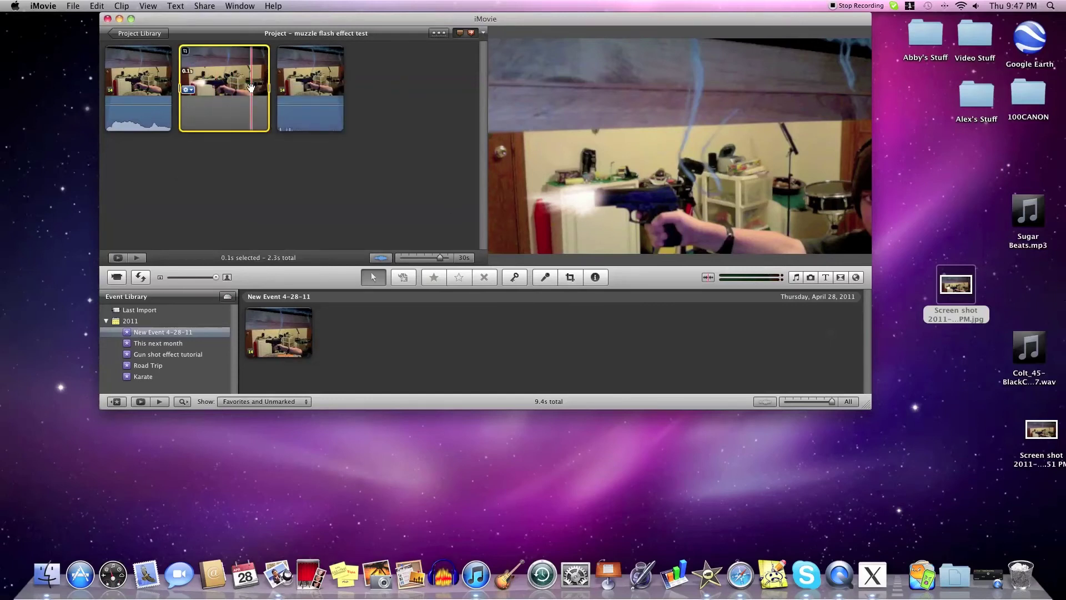
Play the project from the first clip to check the timing of the shortened flash
{"action": "right_click", "coordinate": [107, 88]}
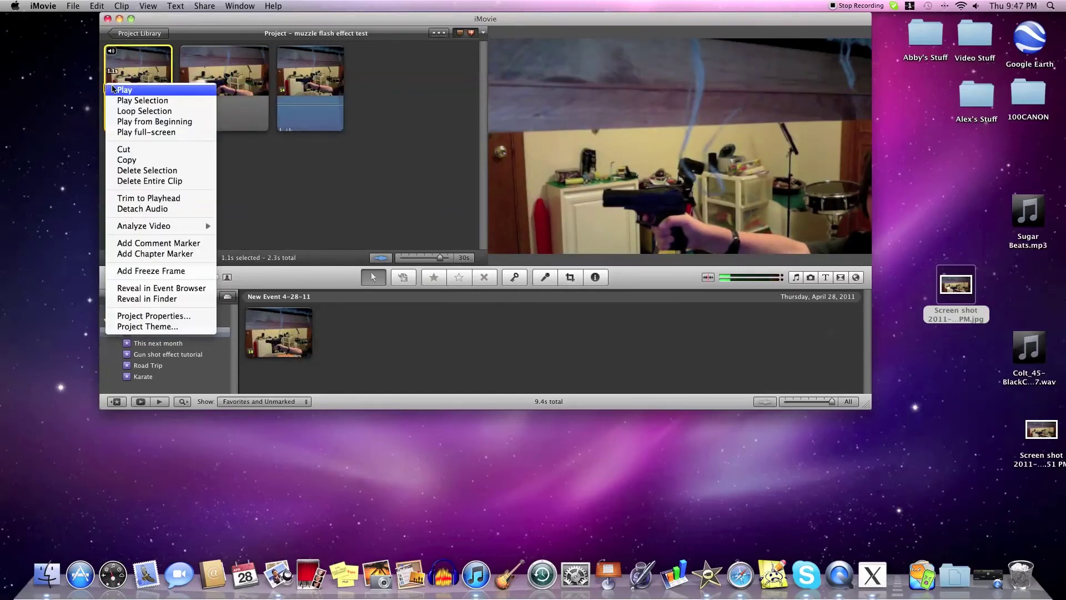
{"action": "left_click", "coordinate": [114, 90]}
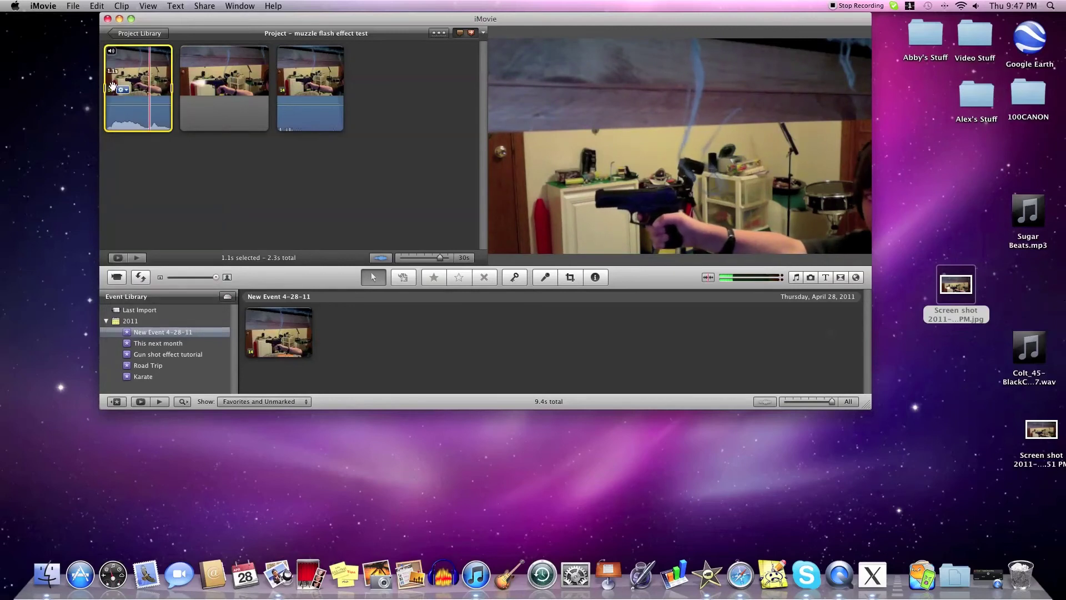
{"action": "left_click", "coordinate": [199, 153]}
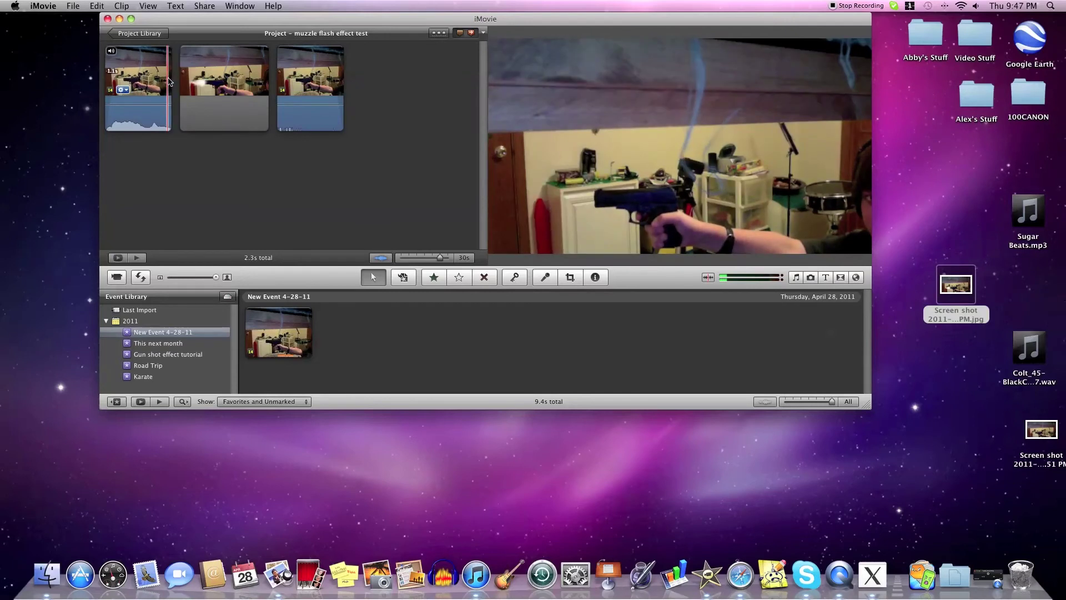
Delete the last 0.1 seconds of the first gun clip, just before the muzzle flash still
{"action": "left_click_drag", "start_coordinate": [170, 81], "coordinate": [173, 82]}
{"action": "key", "text": "Delete"}
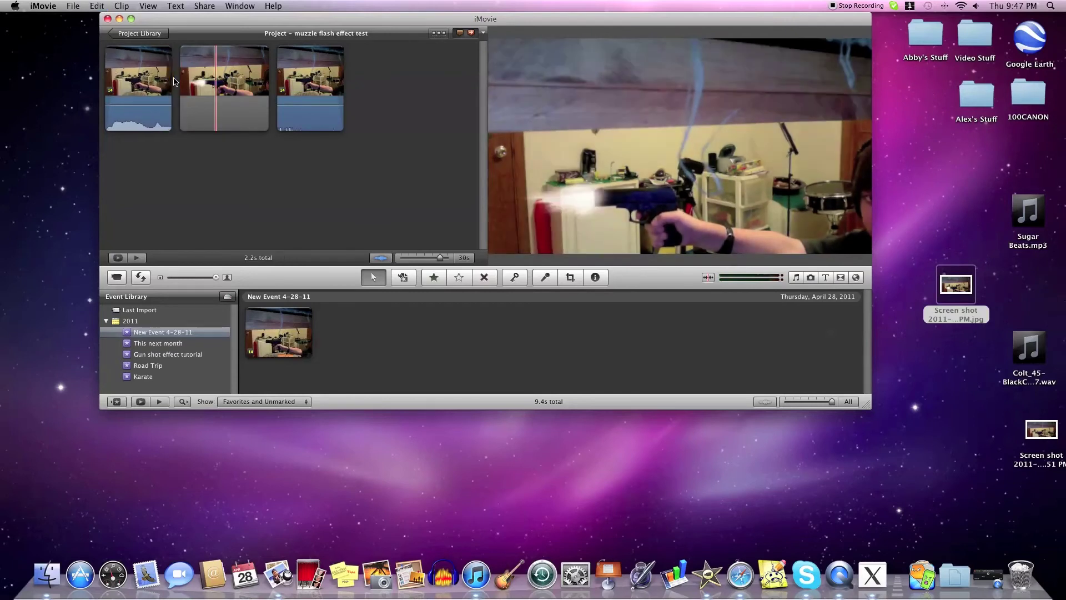
Replay the project from the first clip to check the cut into the muzzle flash still
{"action": "left_click", "coordinate": [115, 83]}
{"action": "left_click", "coordinate": [149, 195]}
{"action": "right_click", "coordinate": [114, 74]}
{"action": "left_click", "coordinate": [127, 90]}
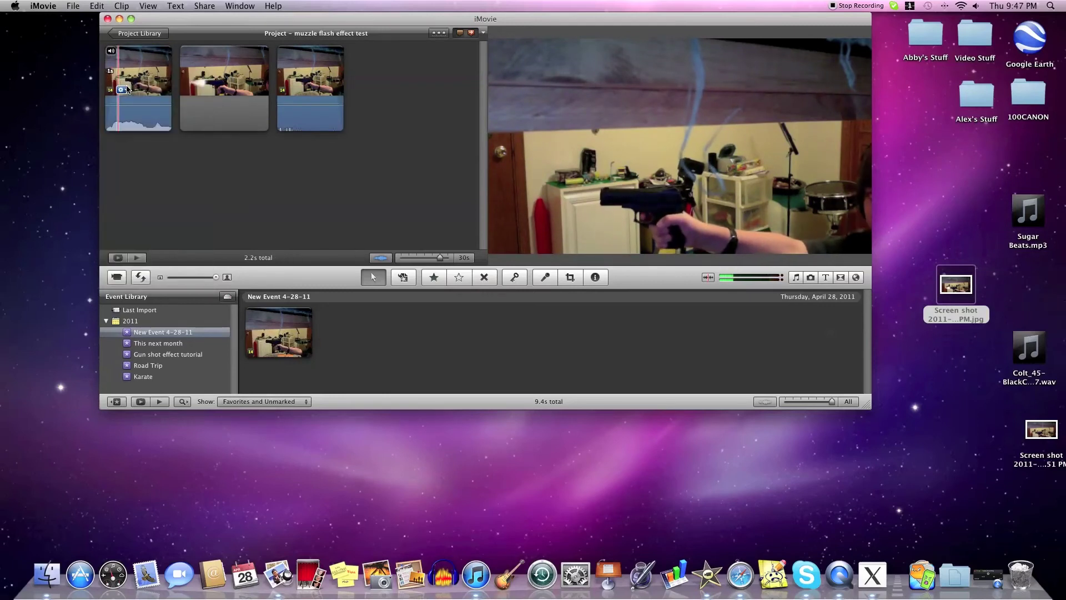
{"action": "left_click", "coordinate": [107, 76]}
{"action": "right_click", "coordinate": [107, 76]}
{"action": "left_click", "coordinate": [145, 273]}
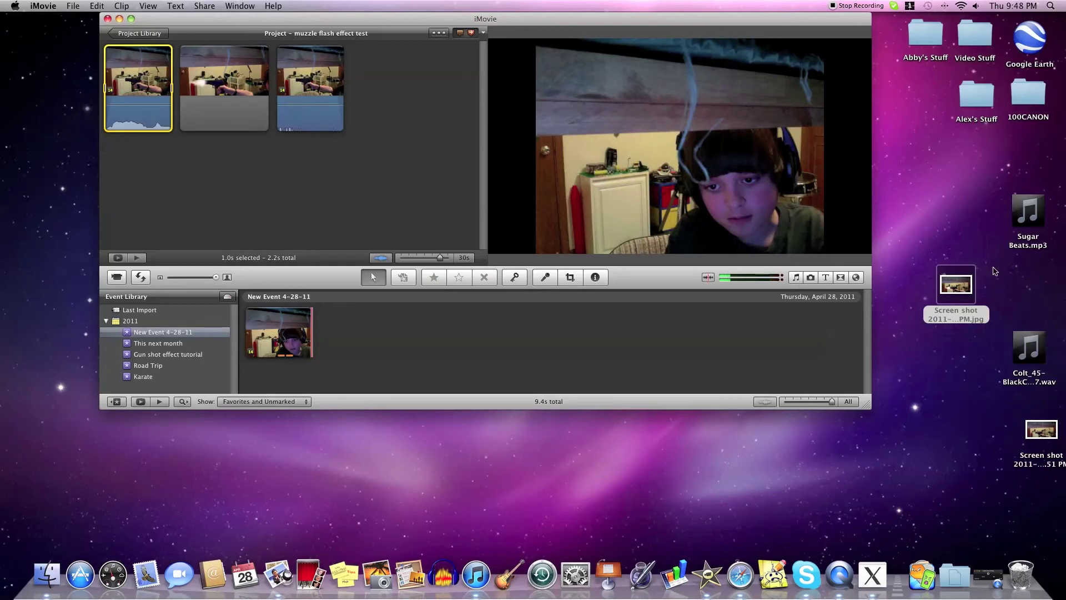
Open the Music and Sound Effects browser and show the iTunes library
{"action": "mouse_move", "coordinate": [1031, 341]}
{"action": "left_mouse_down"}
{"action": "mouse_move", "coordinate": [1027, 317]}
{"action": "mouse_move", "coordinate": [1014, 311]}
{"action": "mouse_move", "coordinate": [819, 339]}
{"action": "mouse_move", "coordinate": [1022, 336]}
{"action": "left_mouse_up"}
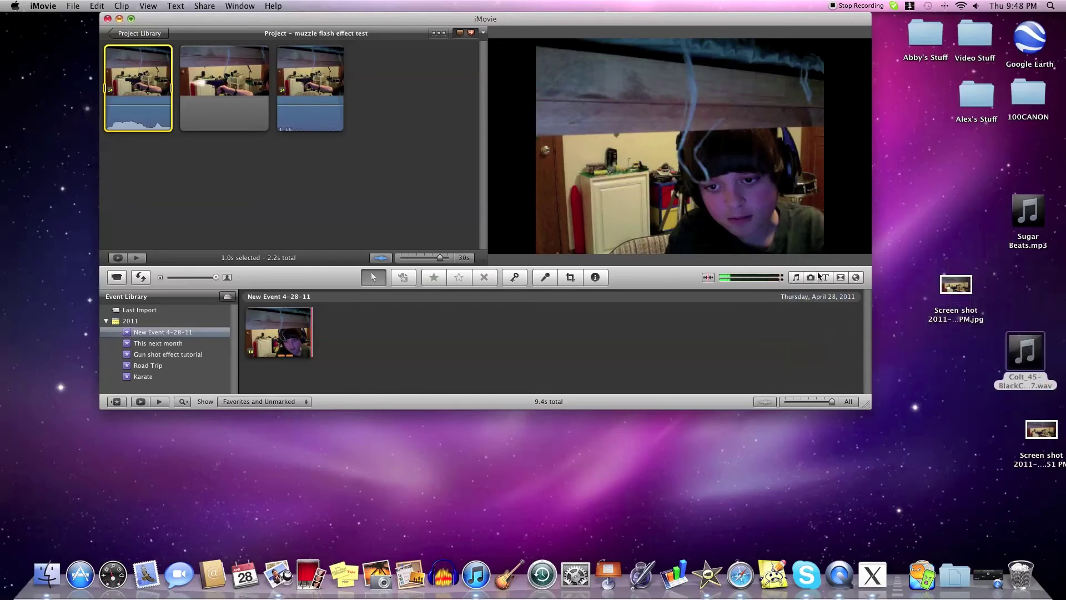
{"action": "left_click", "coordinate": [796, 277]}
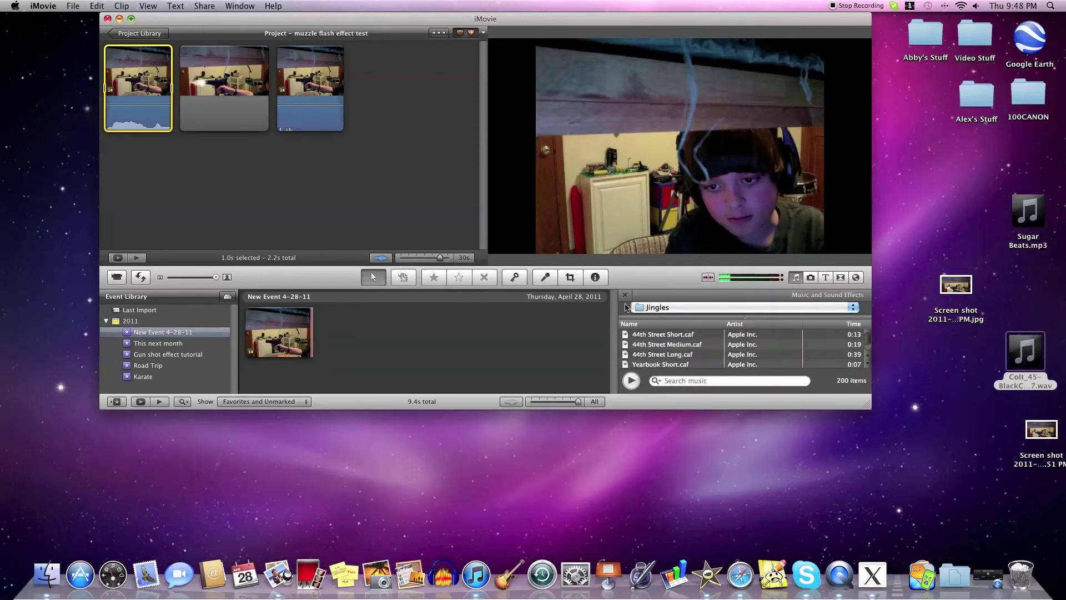
{"action": "left_click", "coordinate": [855, 310]}
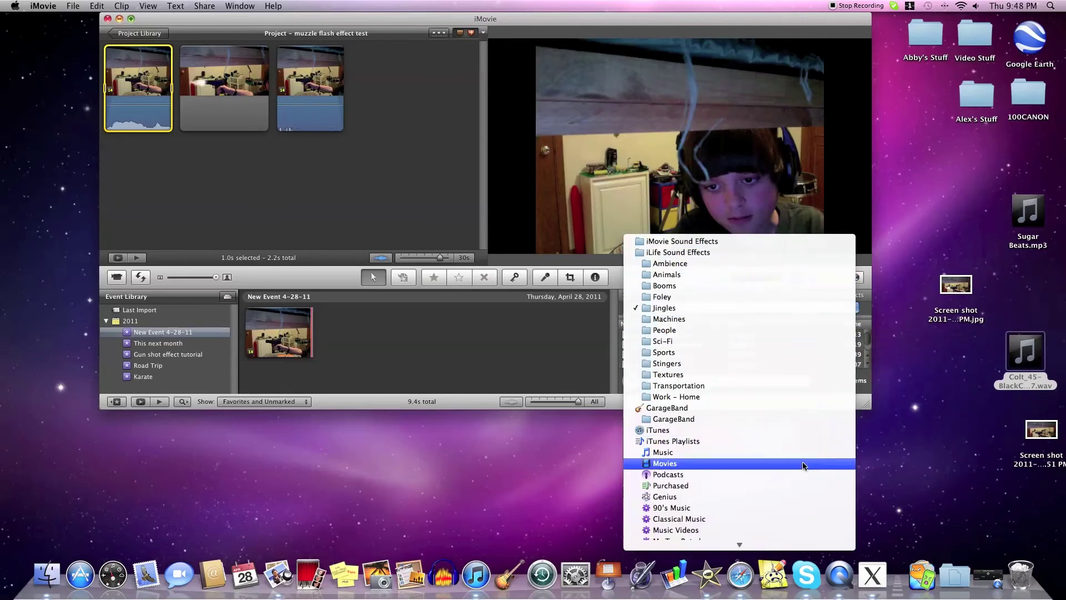
{"action": "left_click", "coordinate": [801, 432]}
Enlarge and reposition the iMovie window, and attach the Colt_45-BlackCow-1497 sound from the Desktop at the start of the muzzle flash still
{"action": "left_click_drag", "start_coordinate": [866, 405], "coordinate": [955, 555]}
{"action": "left_click", "coordinate": [883, 492]}
{"action": "left_click_drag", "start_coordinate": [889, 494], "coordinate": [943, 556]}
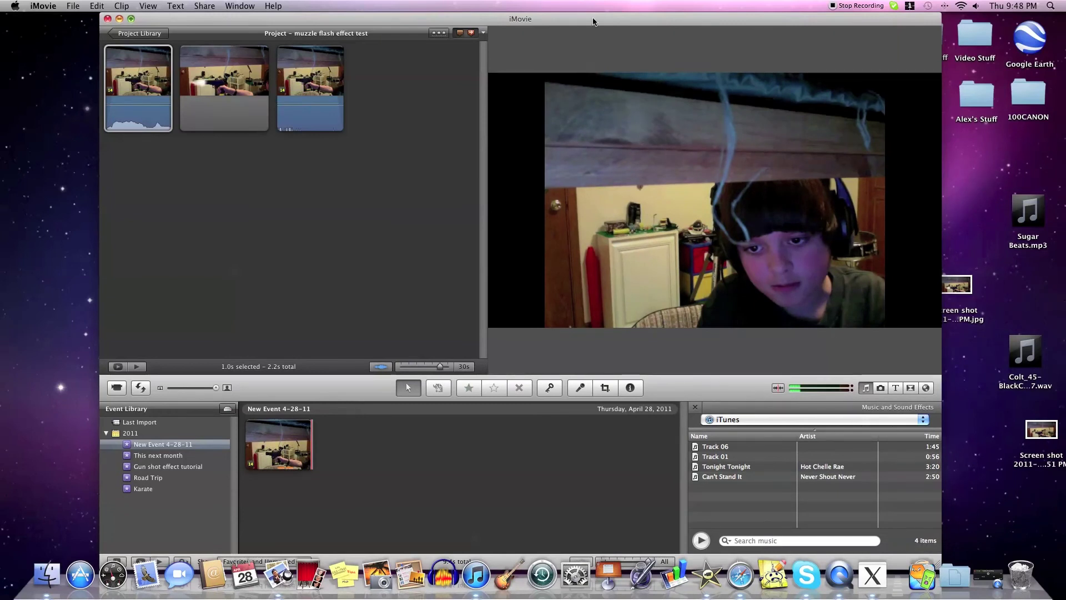
{"action": "left_click_drag", "start_coordinate": [593, 20], "coordinate": [499, 20]}
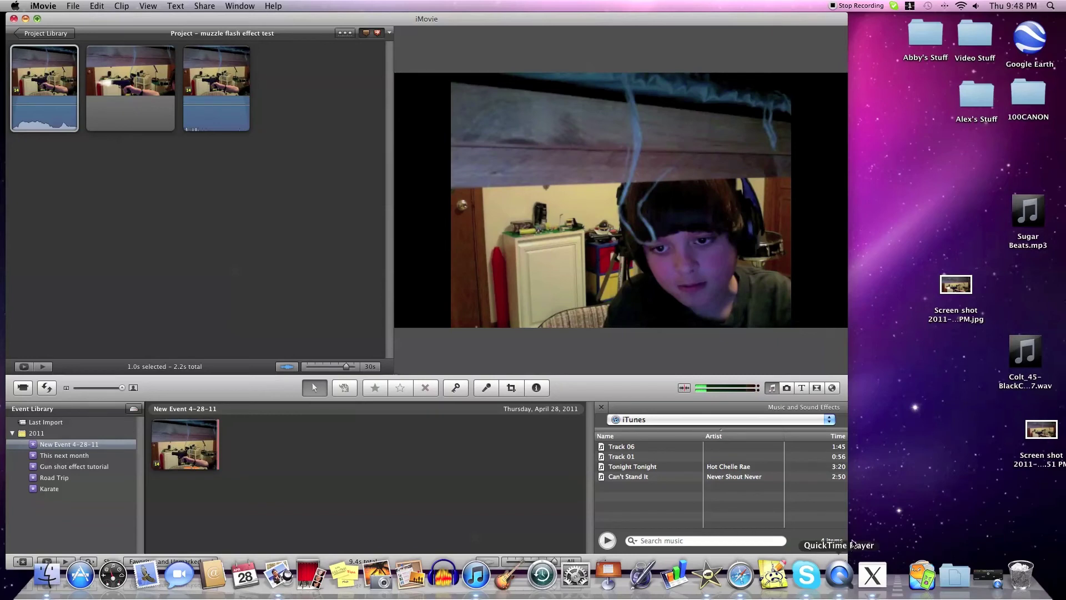
{"action": "mouse_move", "coordinate": [1025, 351]}
{"action": "left_mouse_down"}
{"action": "mouse_move", "coordinate": [326, 186]}
{"action": "mouse_move", "coordinate": [115, 102]}
{"action": "mouse_move", "coordinate": [70, 102]}
{"action": "mouse_move", "coordinate": [160, 102]}
{"action": "left_mouse_up"}
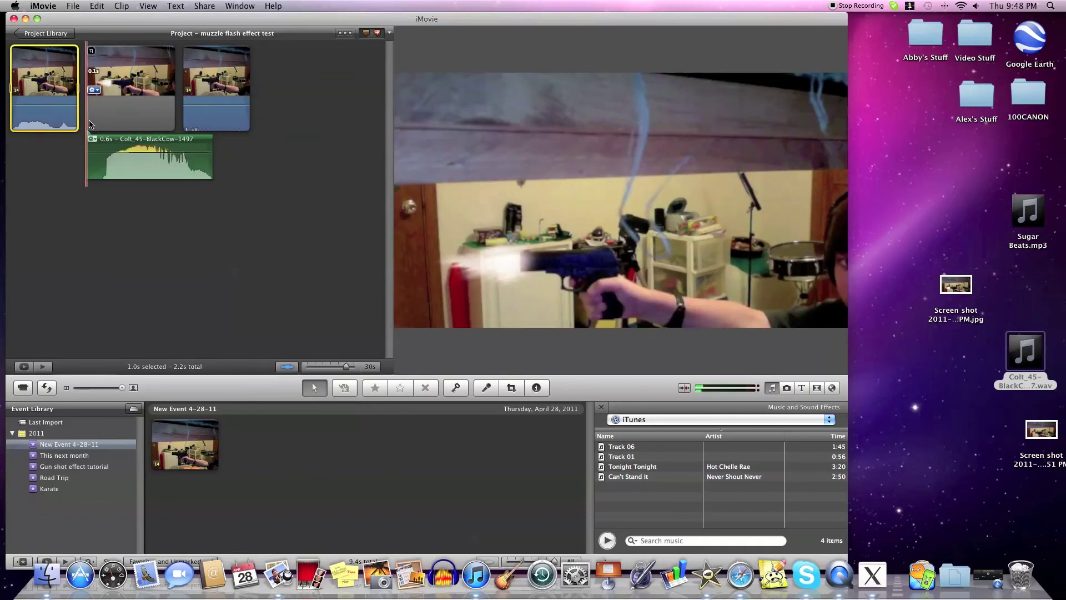
Raise the system volume and play the project from the first clip to check the gunshot sound against the flash
{"action": "key", "text": "XF86AudioRaiseVolume"}
{"action": "key", "text": "XF86AudioRaiseVolume"}
{"action": "key", "text": "XF86AudioRaiseVolume"}
{"action": "right_click", "coordinate": [12, 112]}
{"action": "left_click", "coordinate": [19, 111]}
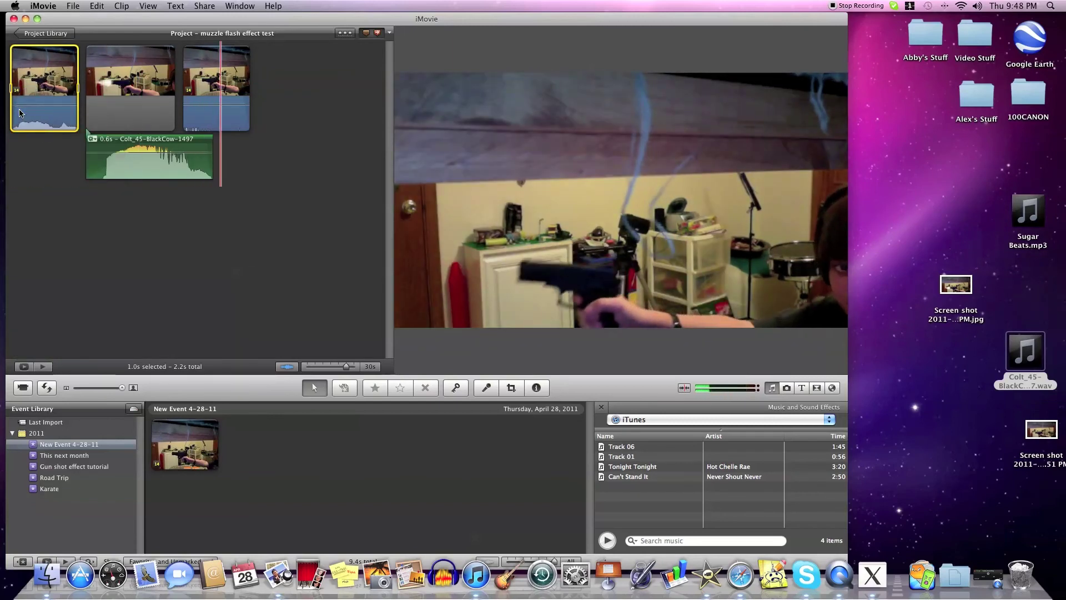
{"action": "left_click", "coordinate": [149, 219]}
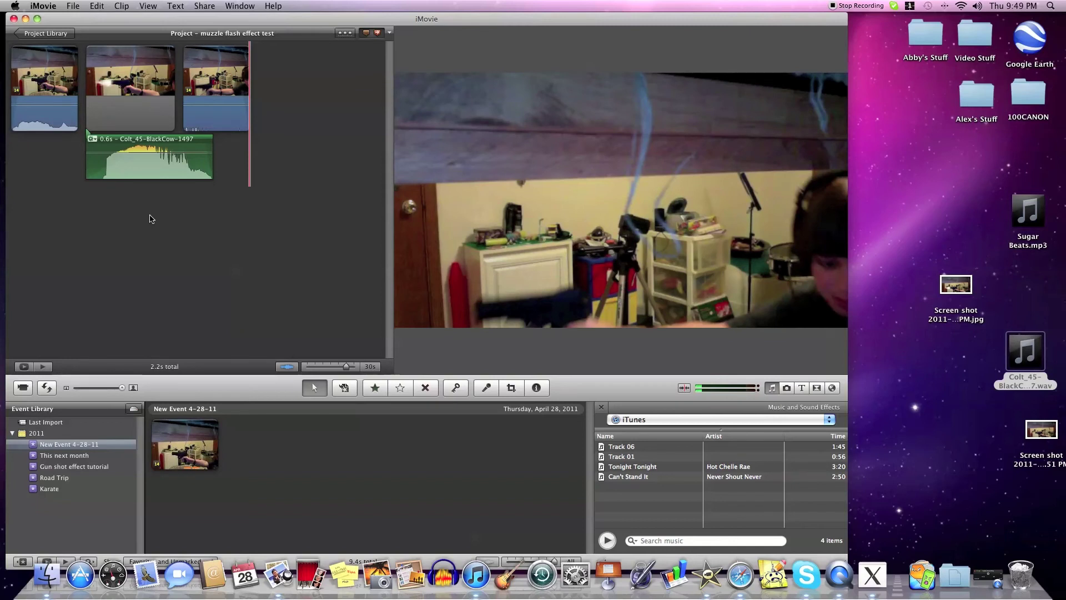
Replay the finished muzzle flash project and close the iMovie window
{"action": "left_click", "coordinate": [183, 117]}
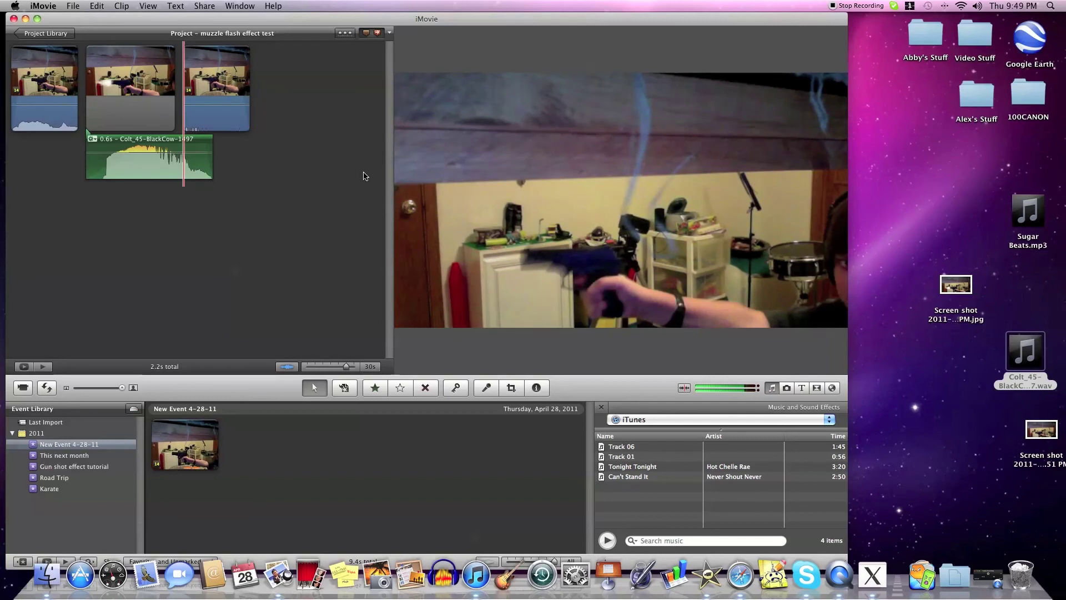
{"action": "left_click", "coordinate": [881, 356]}
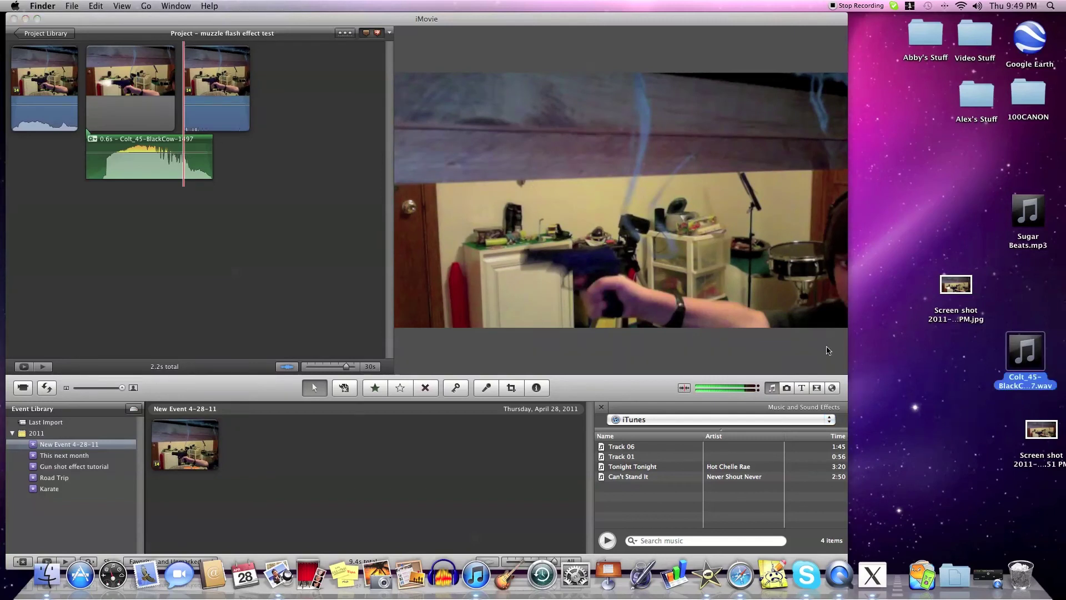
{"action": "key", "text": "super+Tab"}
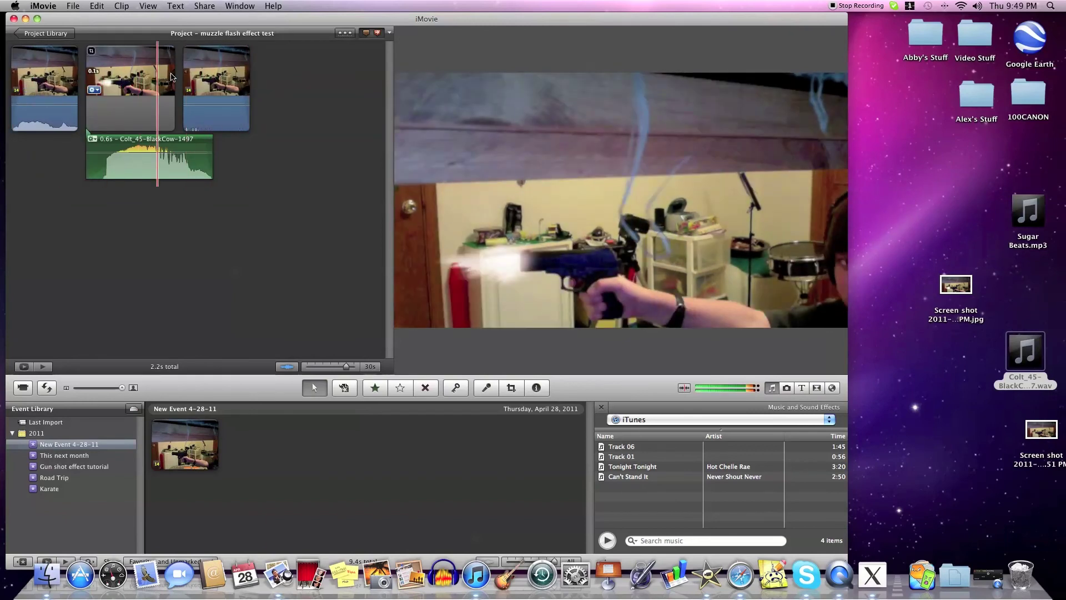
{"action": "key", "text": "space"}
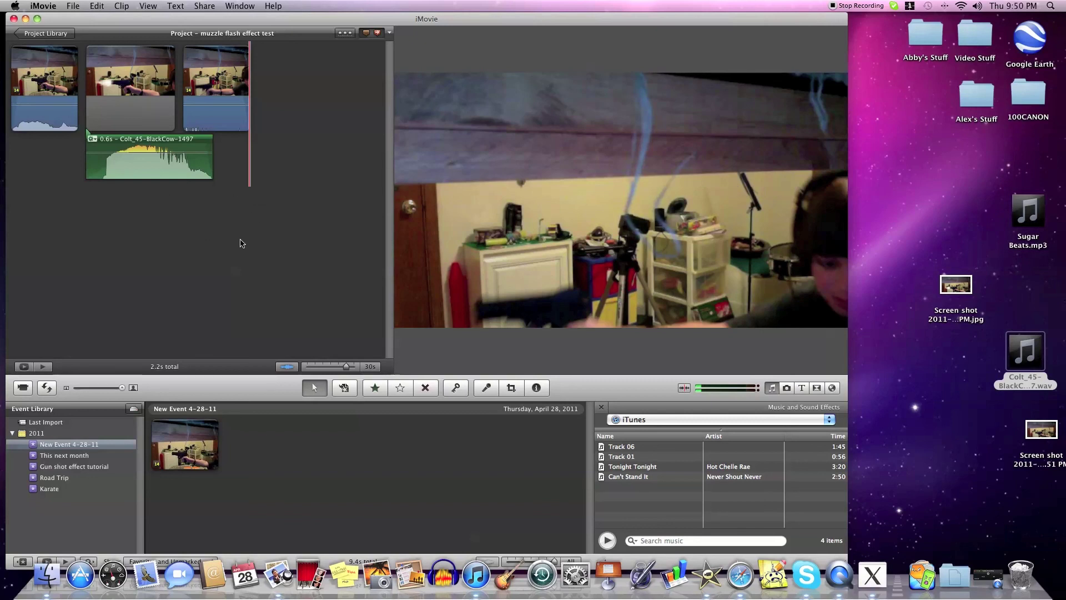
{"action": "key", "text": "space"}
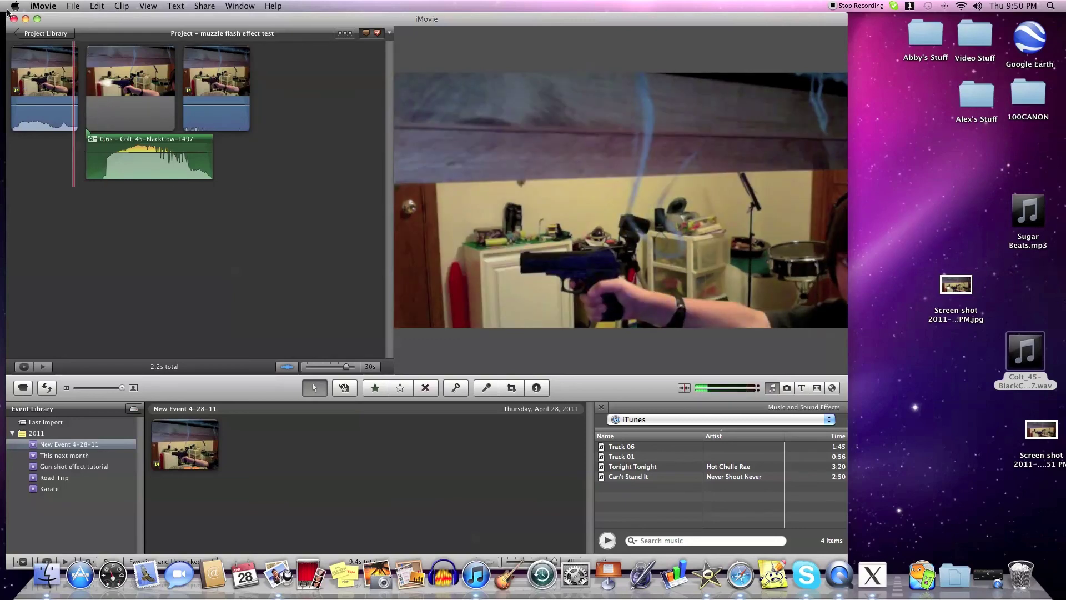
{"action": "left_click", "coordinate": [13, 18]}
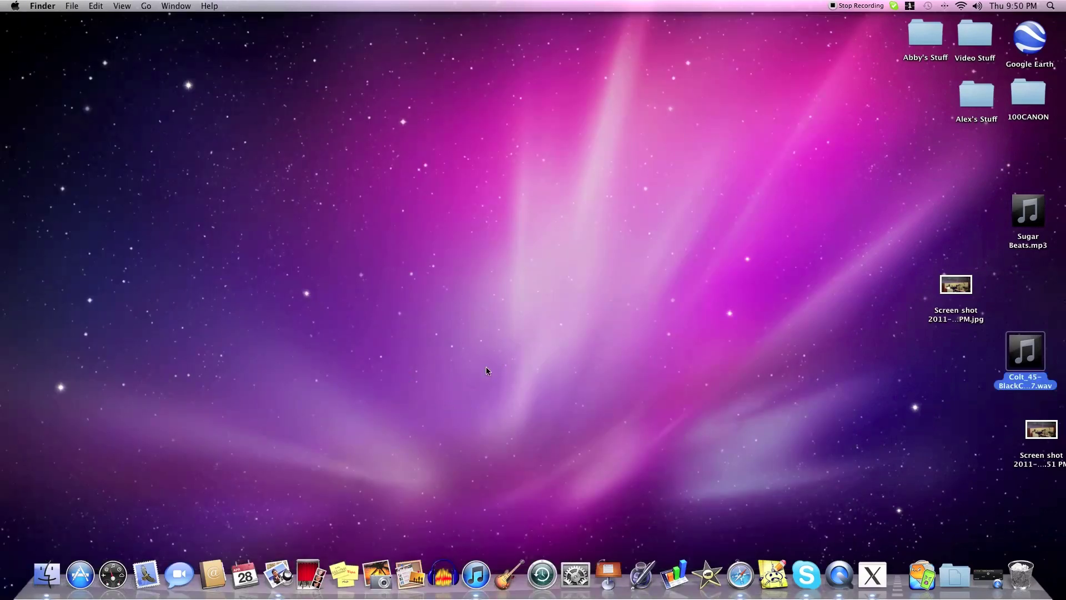